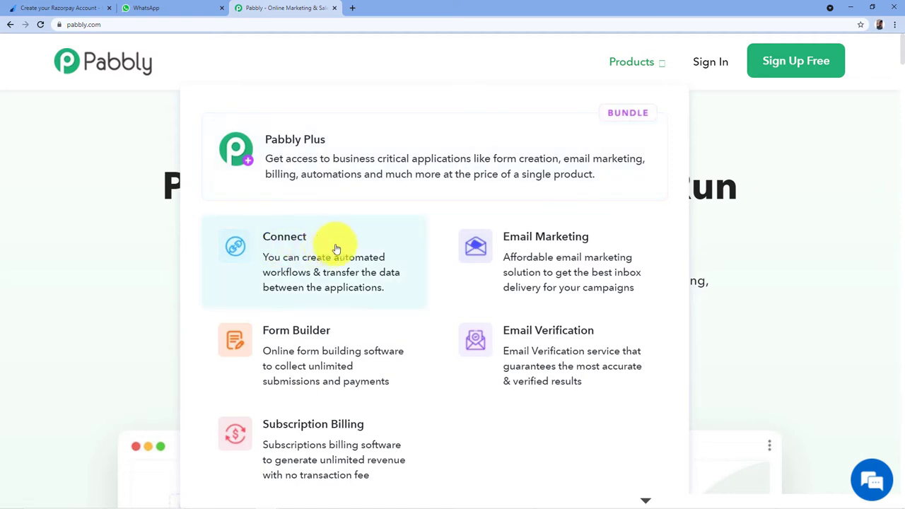
- Open the Connect product from the Pabbly site and access its dashboard from the account's app list
click(318, 249)
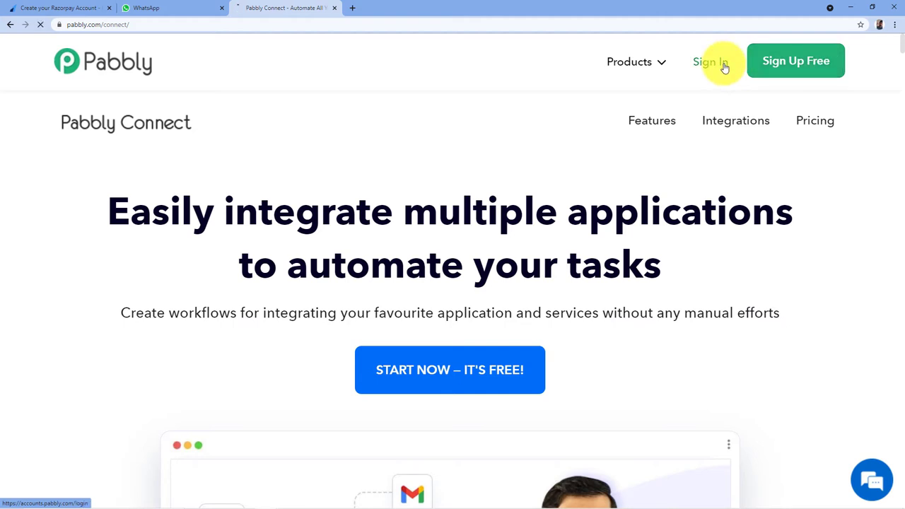
scroll(247, 169, down, 3)
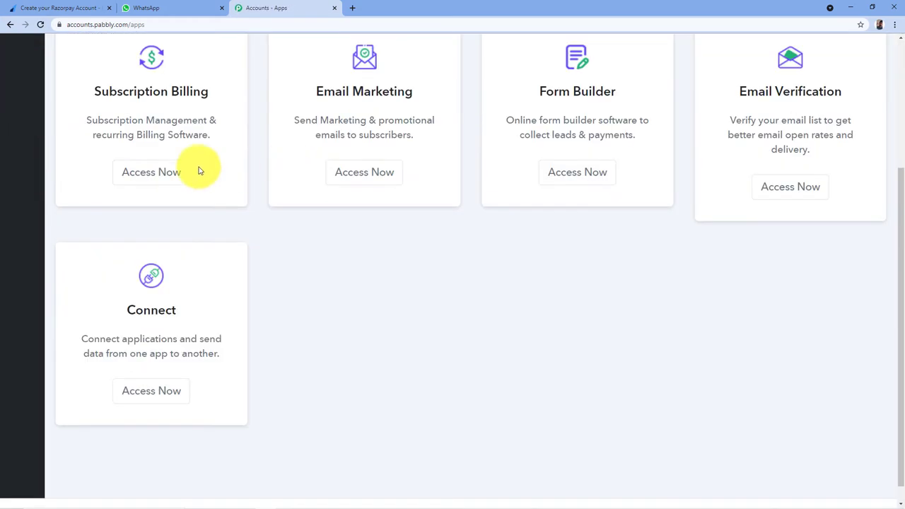
click(150, 385)
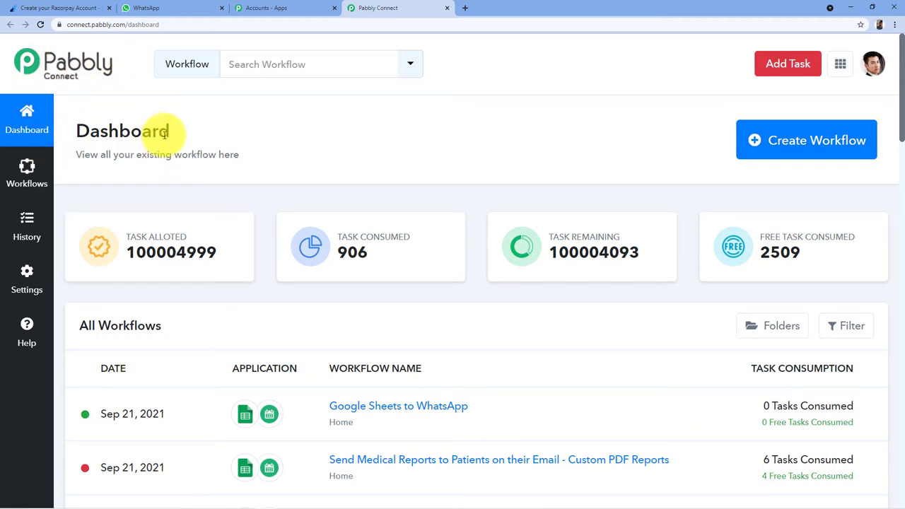
- Create a new workflow named Razorpay to WhatsApp
click(813, 140)
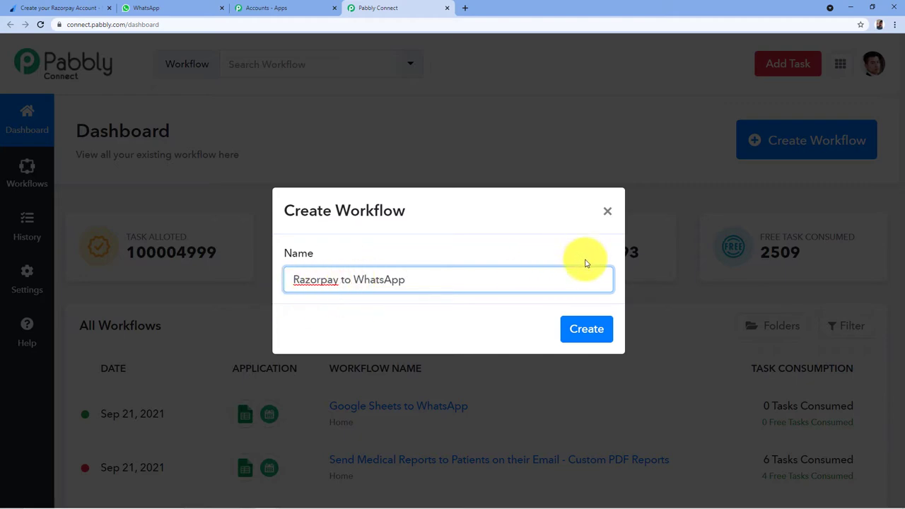
click(586, 329)
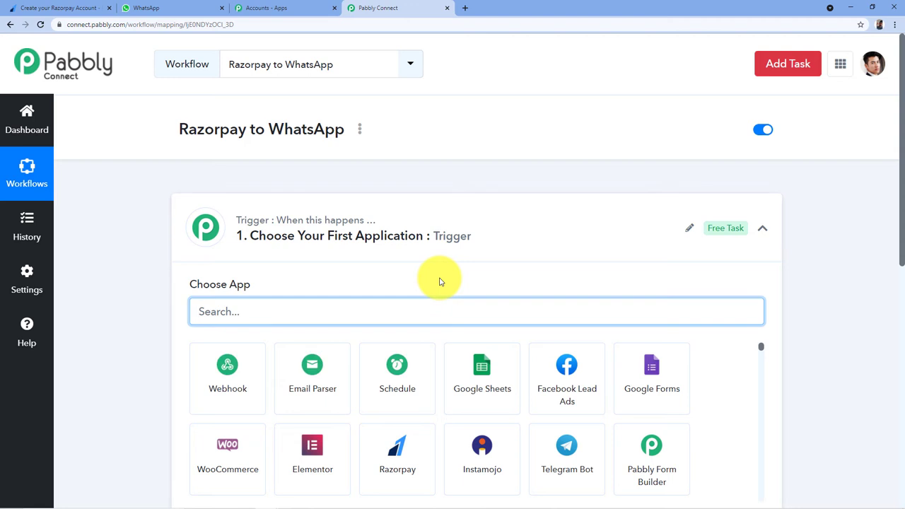
click(510, 251)
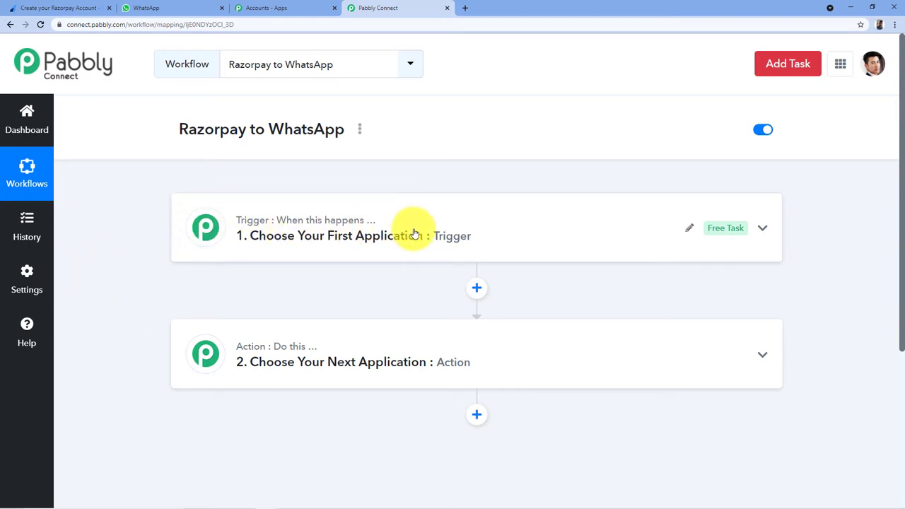
mouse_move(300, 352)
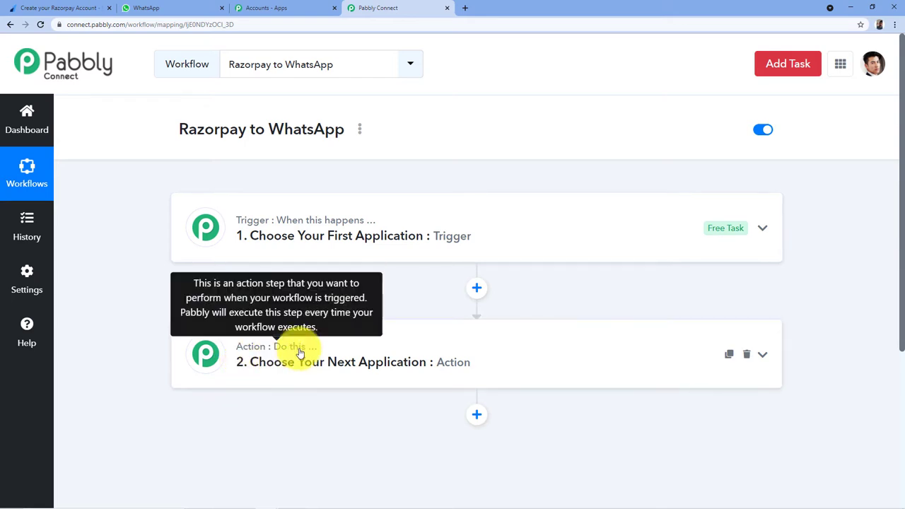
mouse_move(366, 223)
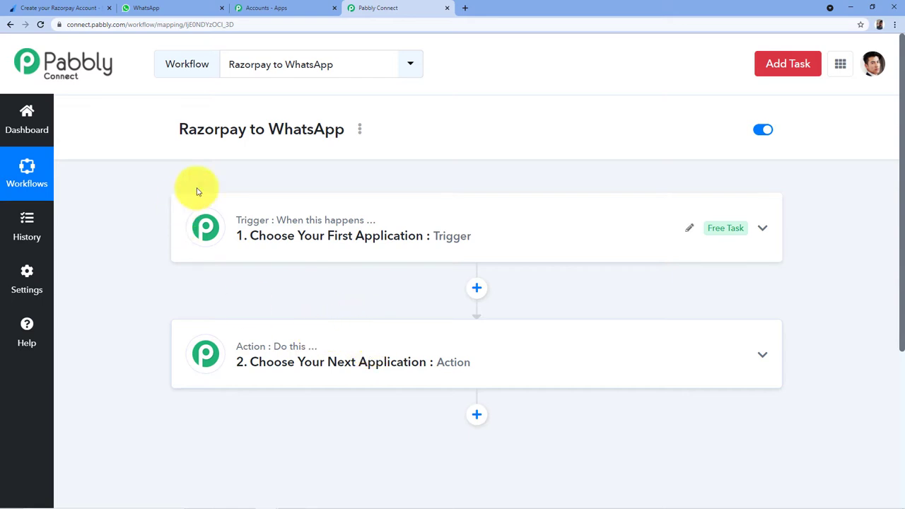
mouse_move(307, 209)
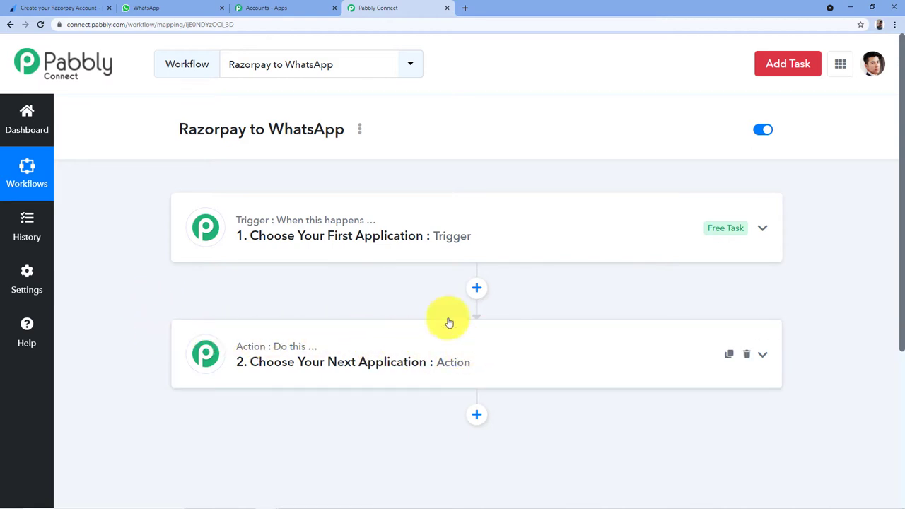
- Search for Razorpay in the workflow's trigger step and choose it as the trigger application
click(296, 236)
scroll(311, 226, down, 1)
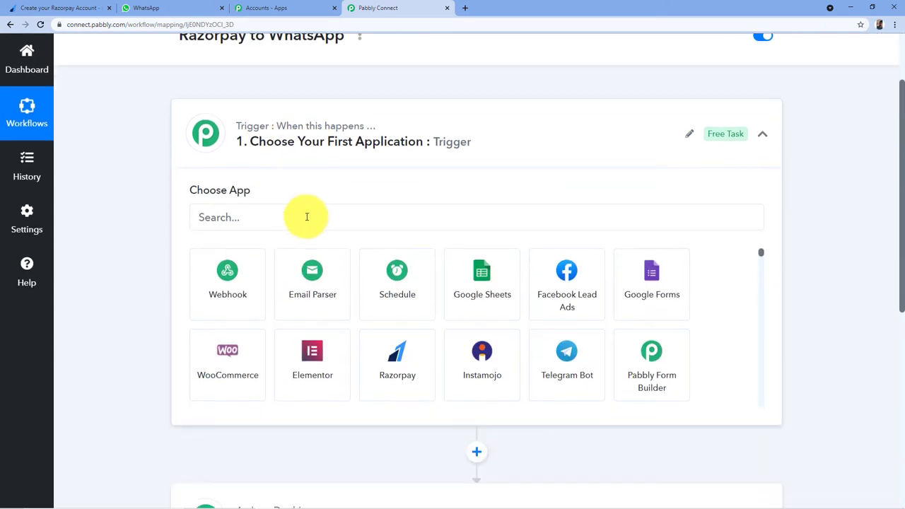
click(231, 218)
text(Raazorpay)
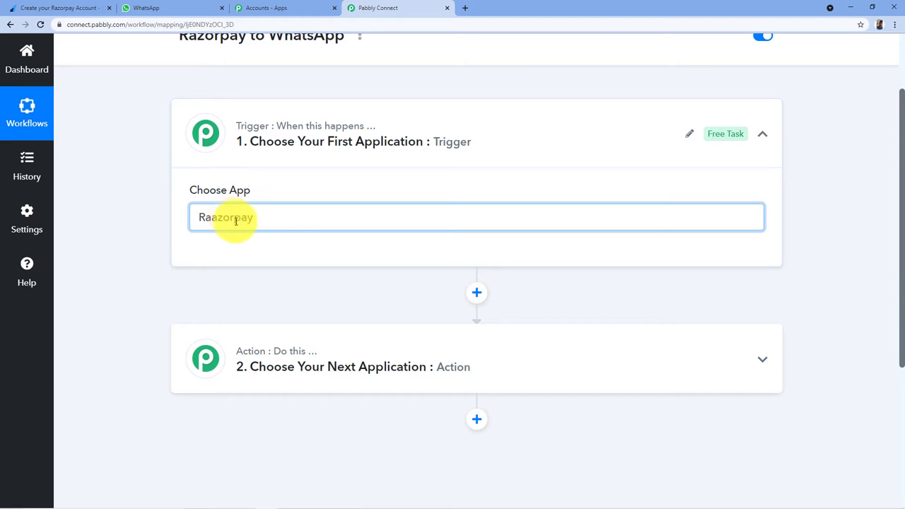
click(219, 218)
key(BackSpace)
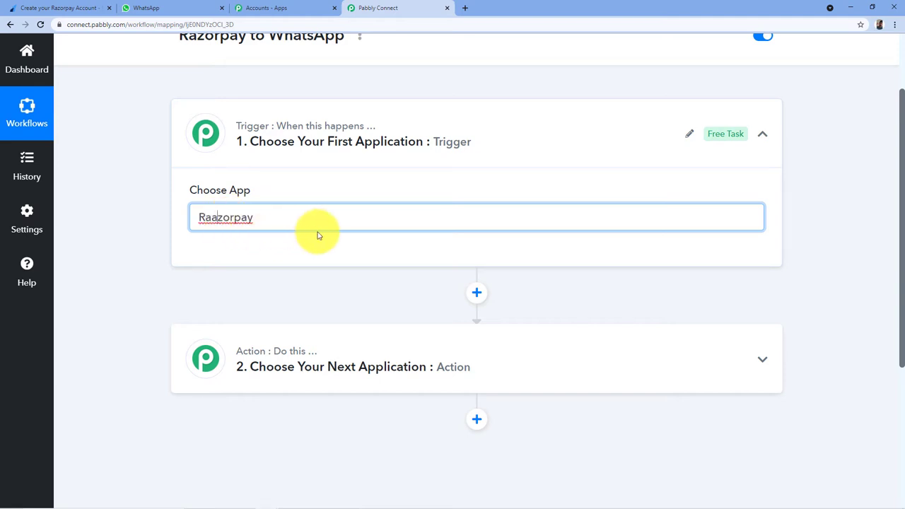
key(BackSpace)
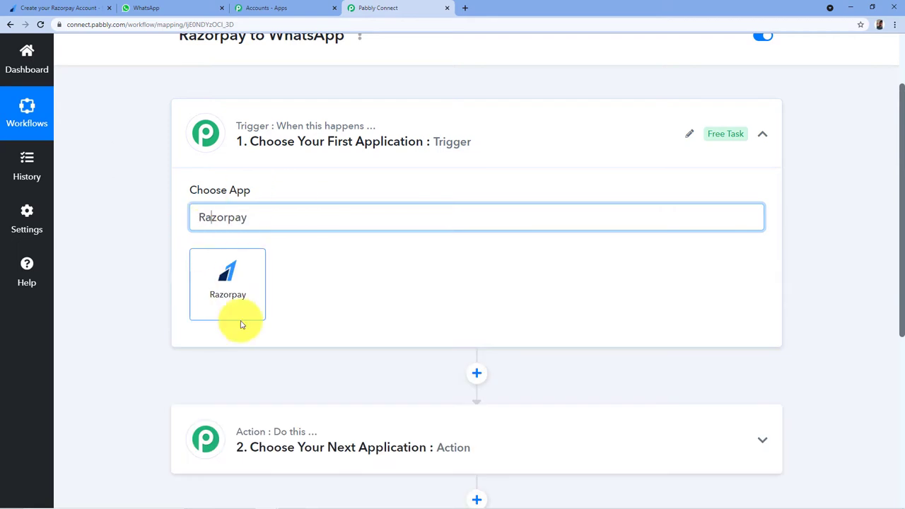
click(228, 279)
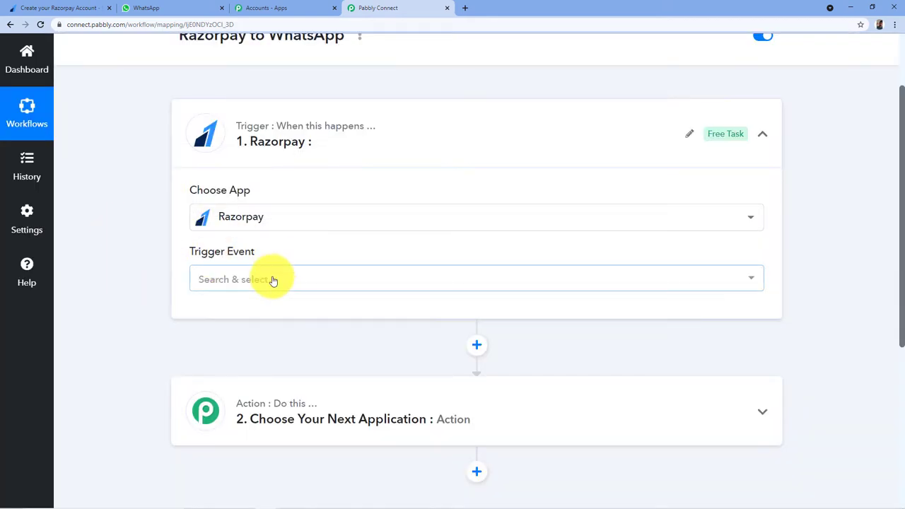
- Set the Razorpay trigger event to Payment Captured and review the webhook setup instructions
click(273, 280)
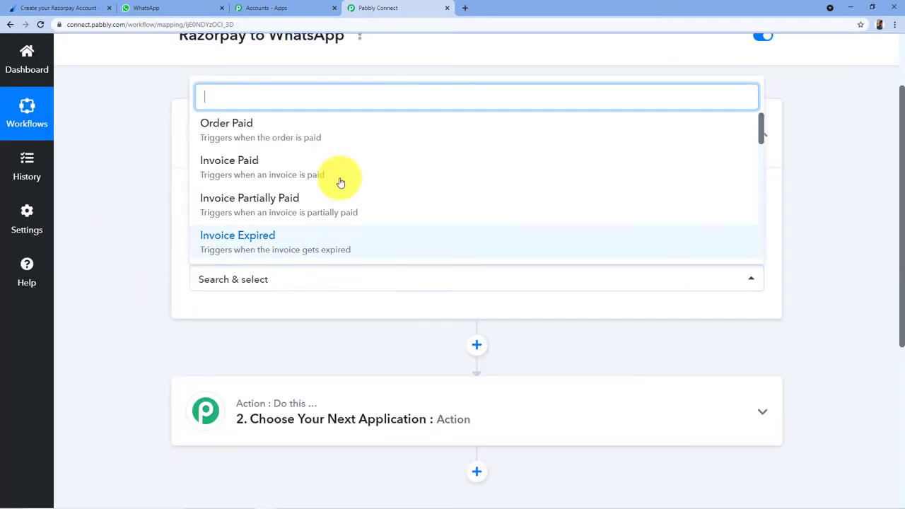
scroll(360, 140, down, 2)
scroll(375, 138, down, 3)
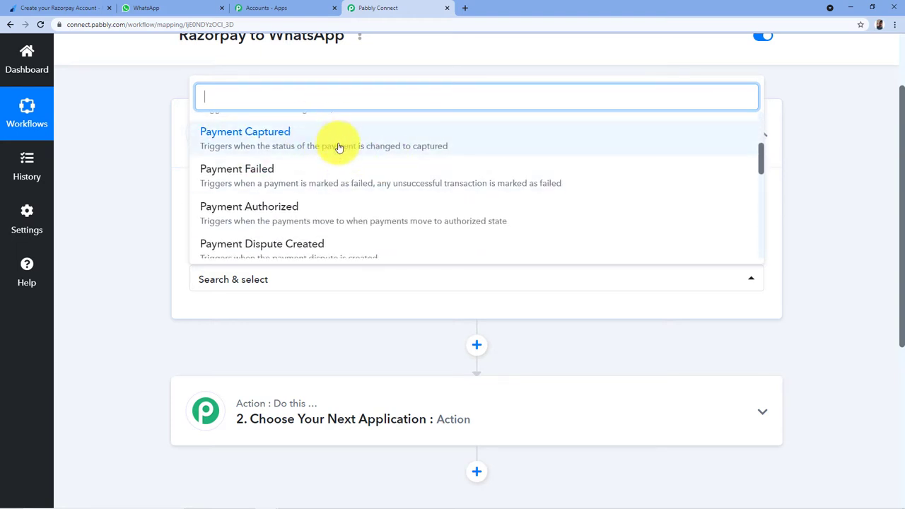
click(282, 141)
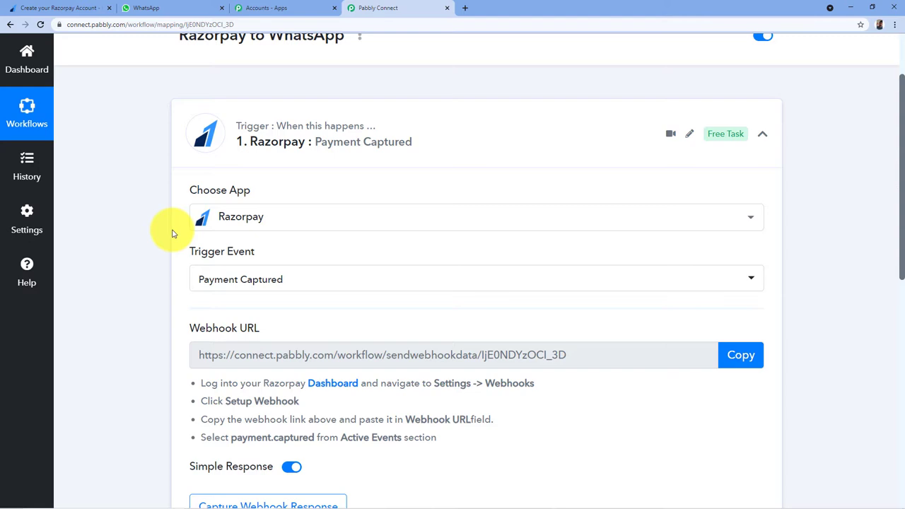
scroll(171, 233, down, 1)
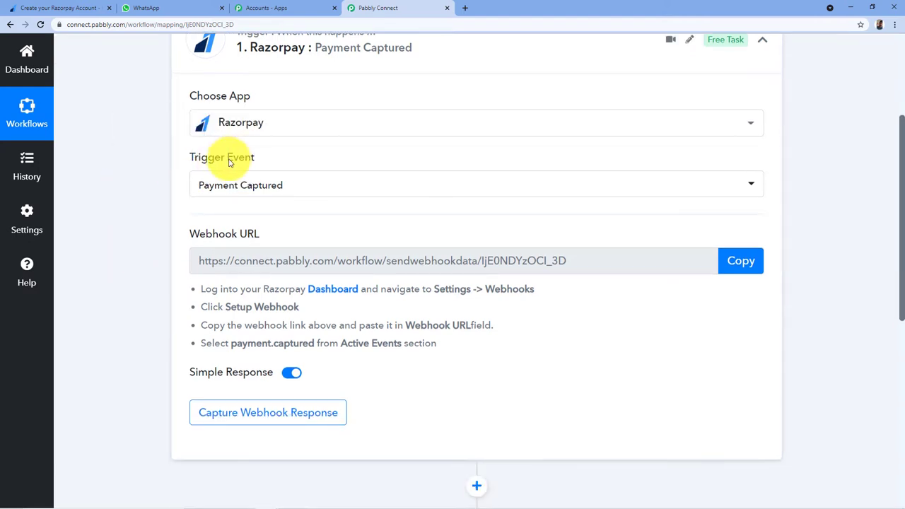
scroll(208, 163, down, 1)
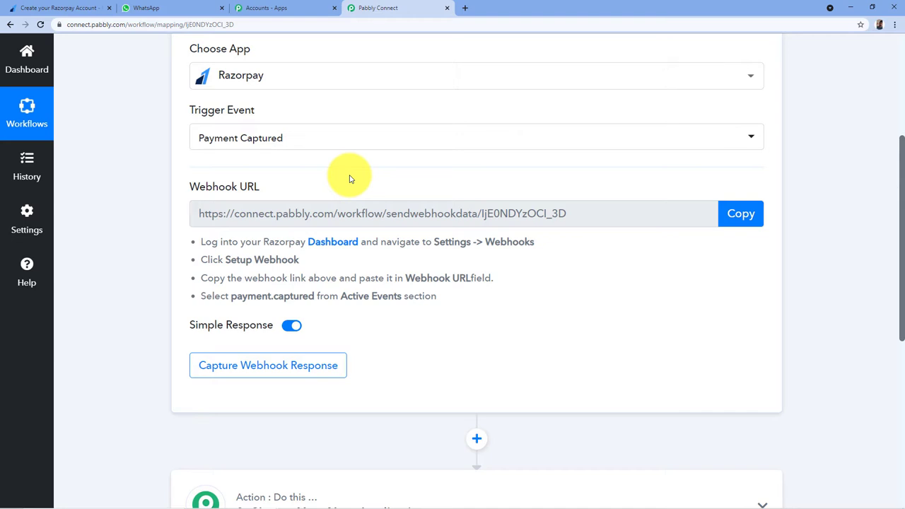
scroll(349, 179, down, 1)
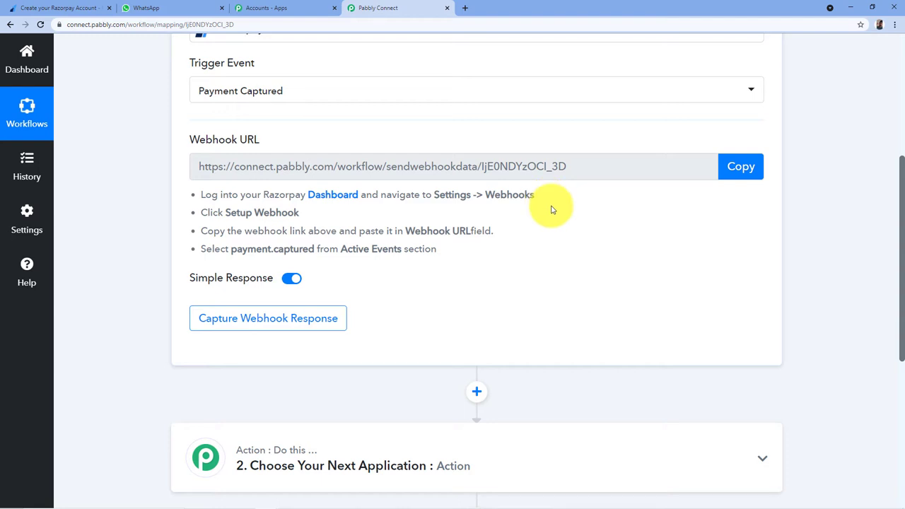
- Switch to the Razorpay dashboard, open the webhook settings and start adding a new webhook
click(64, 8)
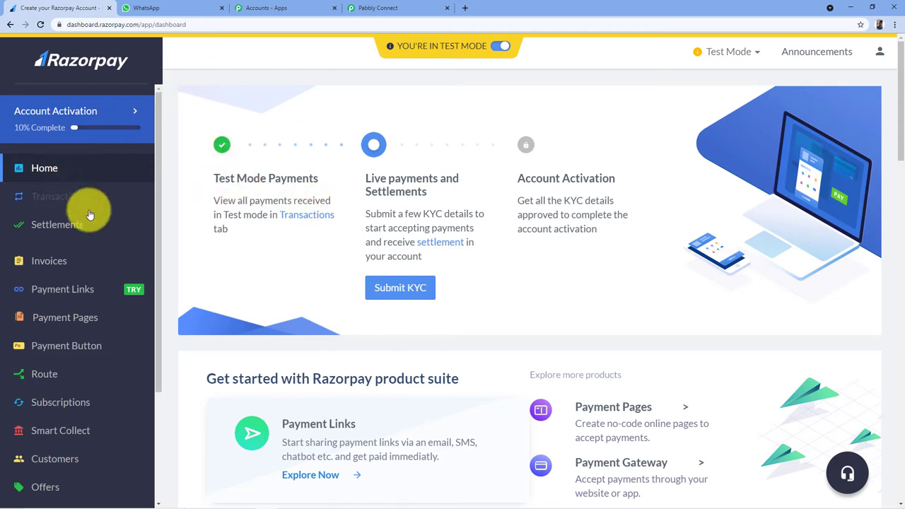
scroll(15, 279, down, 3)
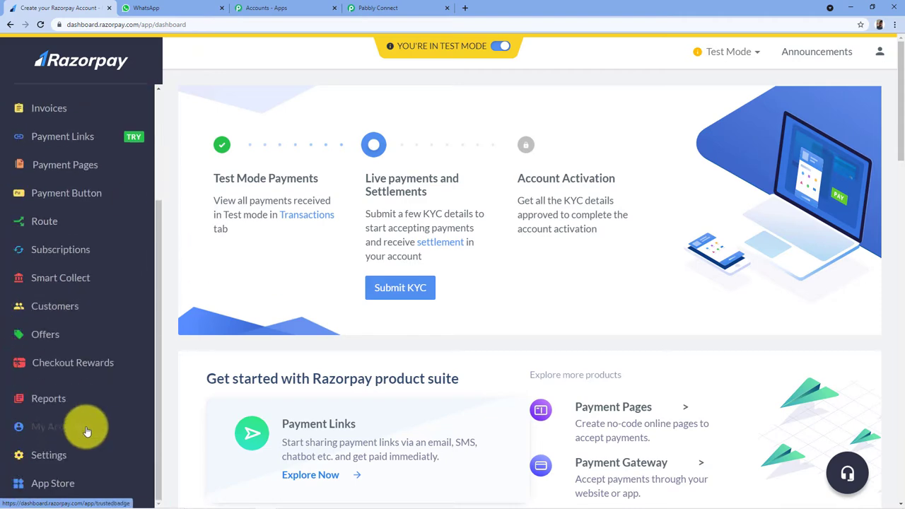
click(48, 456)
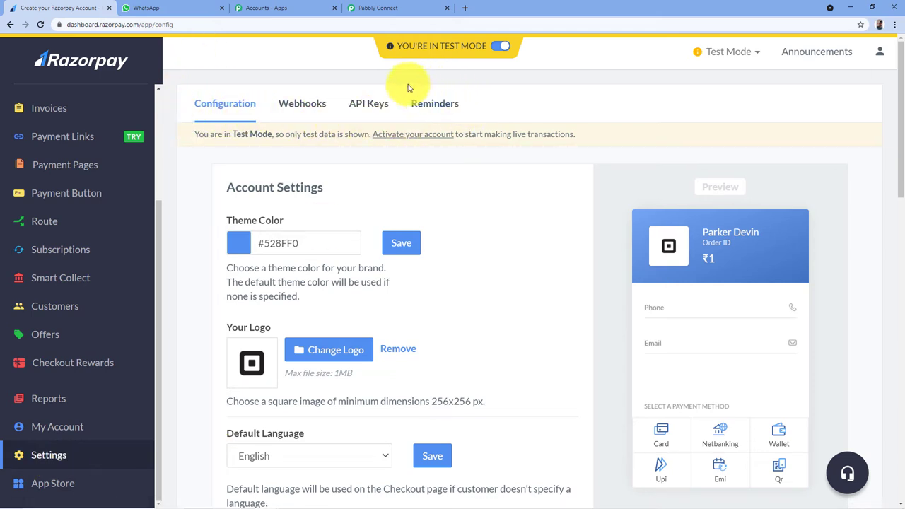
click(306, 108)
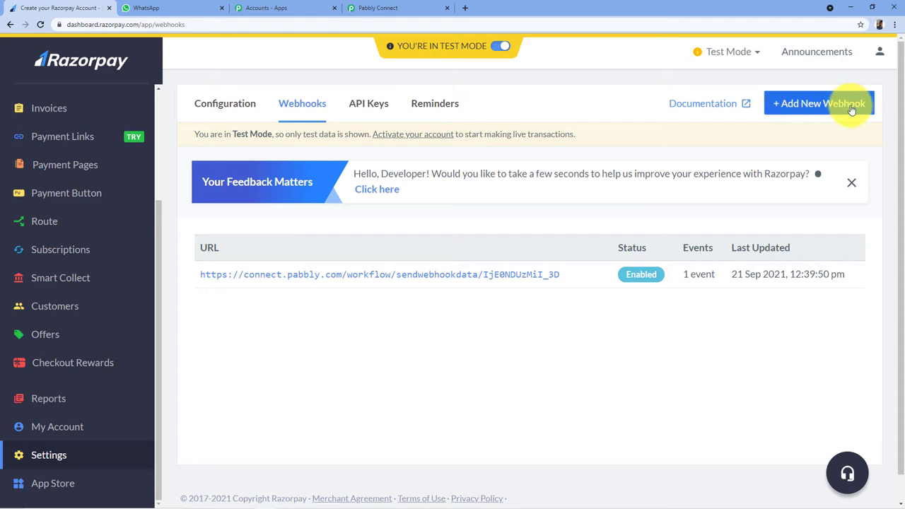
click(800, 103)
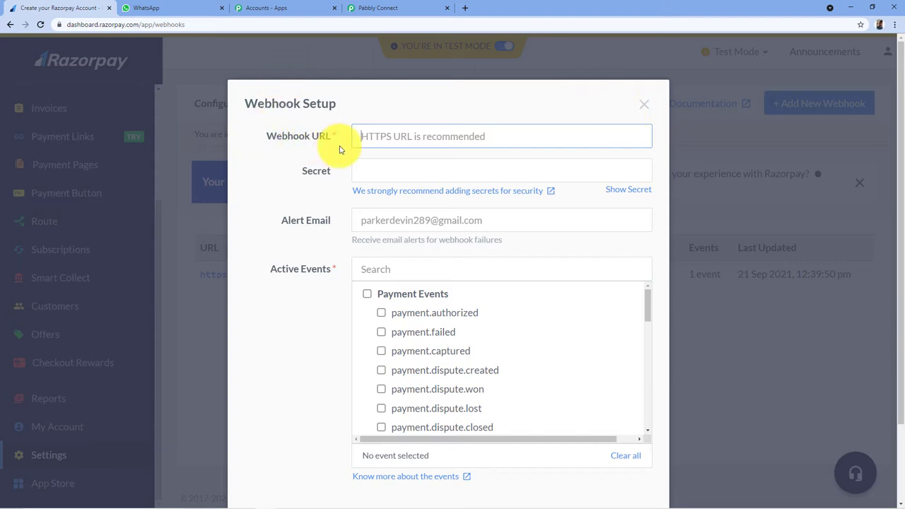
- Copy the workflow's webhook URL from Pabbly Connect and paste it as the Webhook URL in Razorpay's webhook setup
click(424, 8)
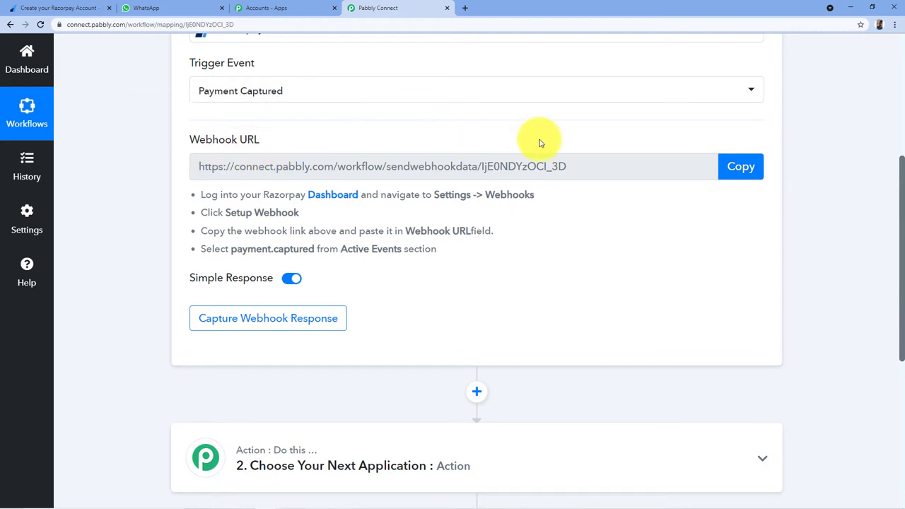
click(739, 170)
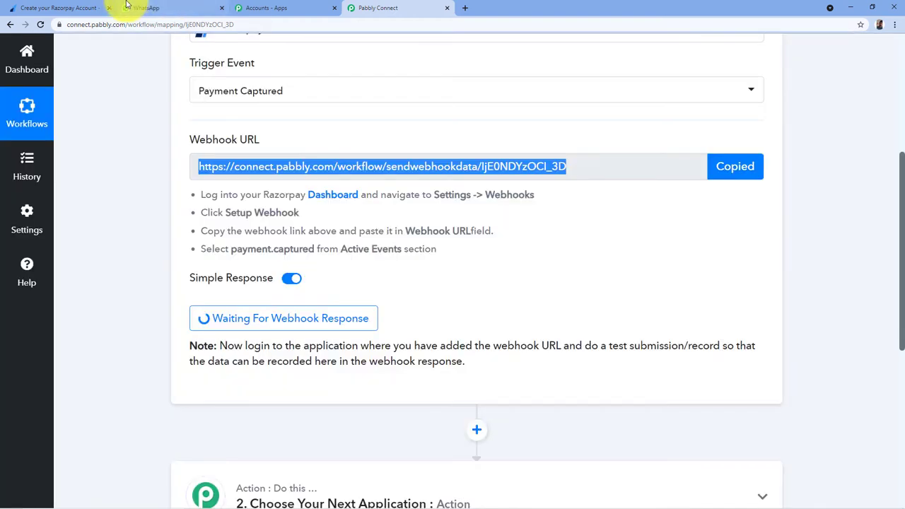
click(85, 6)
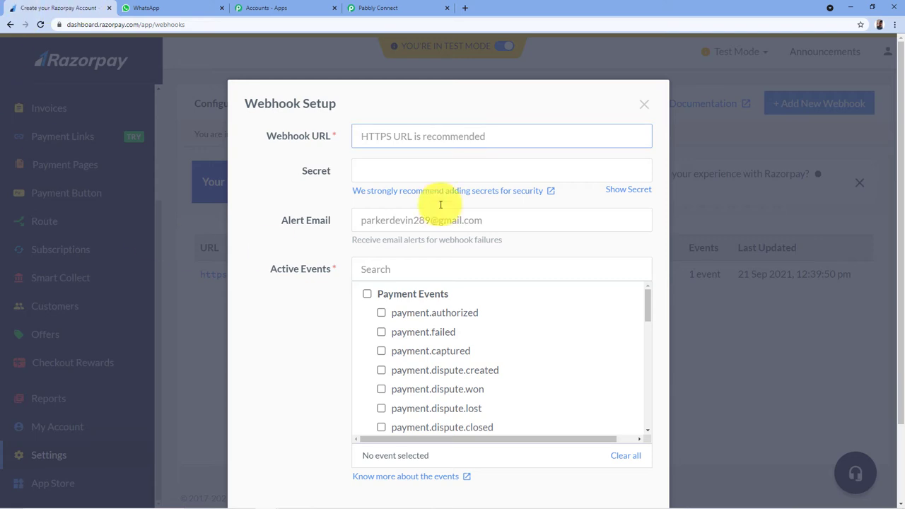
right_click(381, 140)
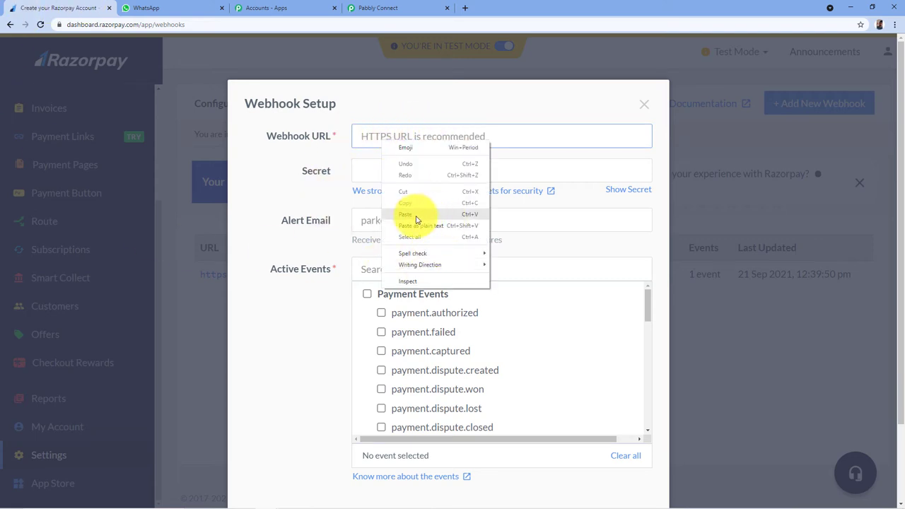
click(407, 215)
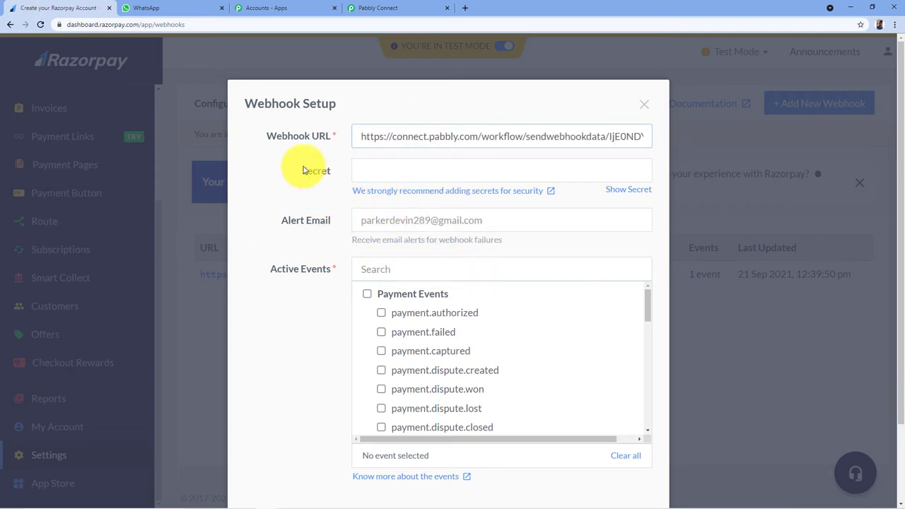
- Enable the payment.captured active event, create the webhook, and return to the Pabbly Connect workflow
scroll(276, 170, down, 1)
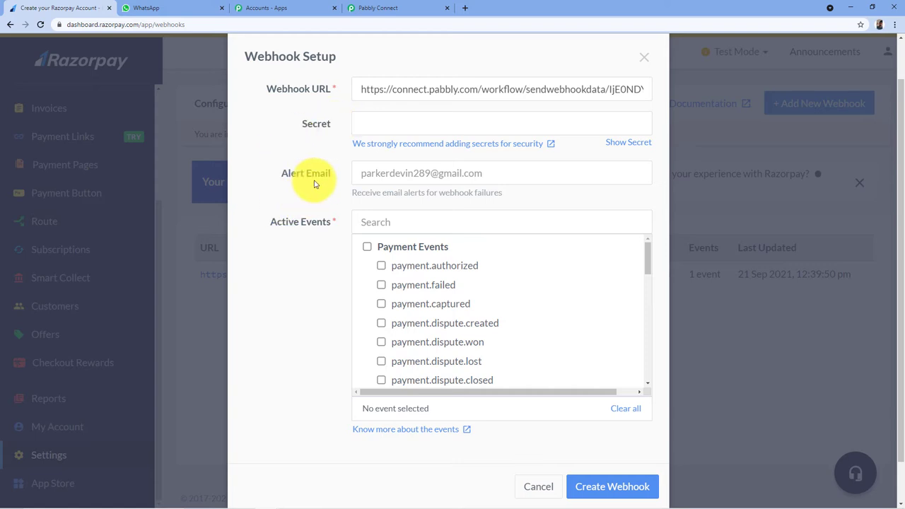
scroll(318, 183, down, 2)
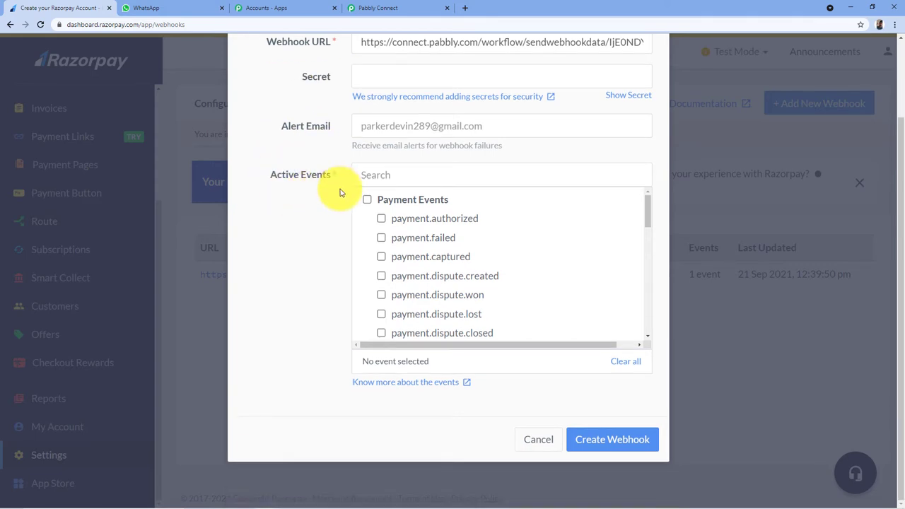
scroll(440, 219, down, 2)
scroll(441, 218, up, 2)
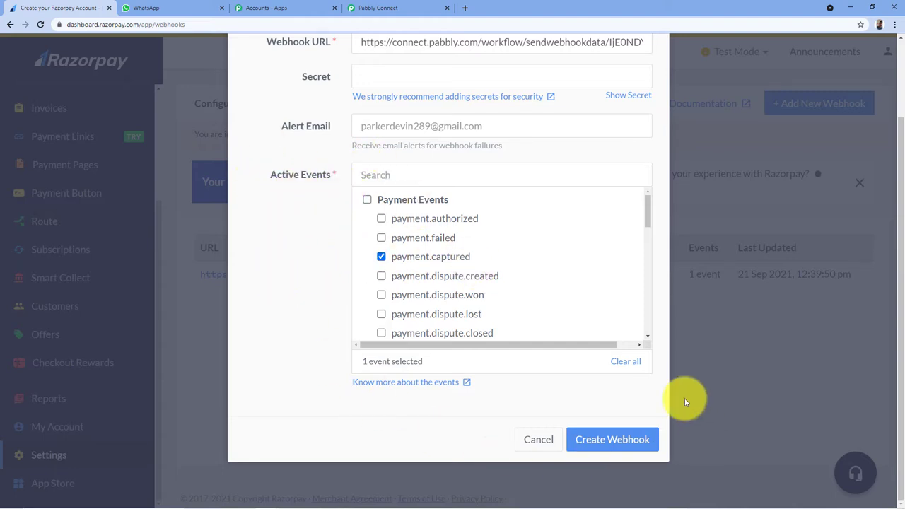
click(633, 440)
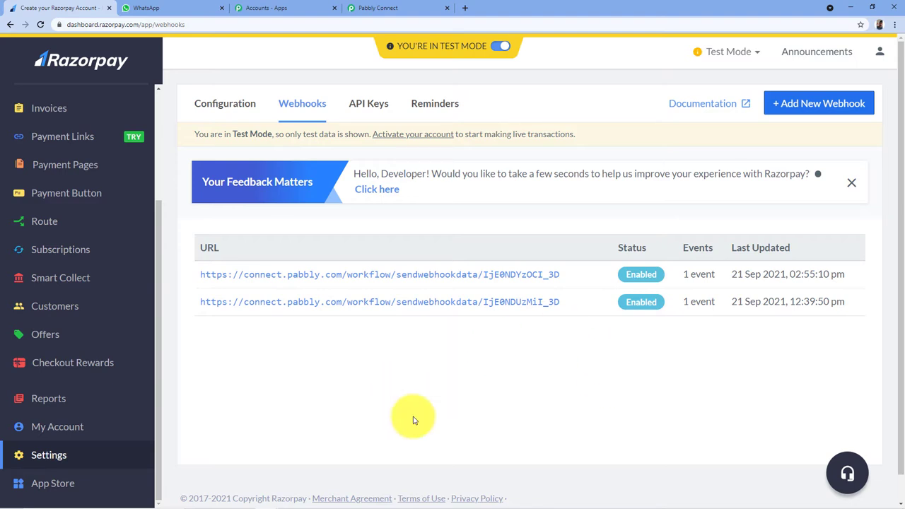
click(394, 8)
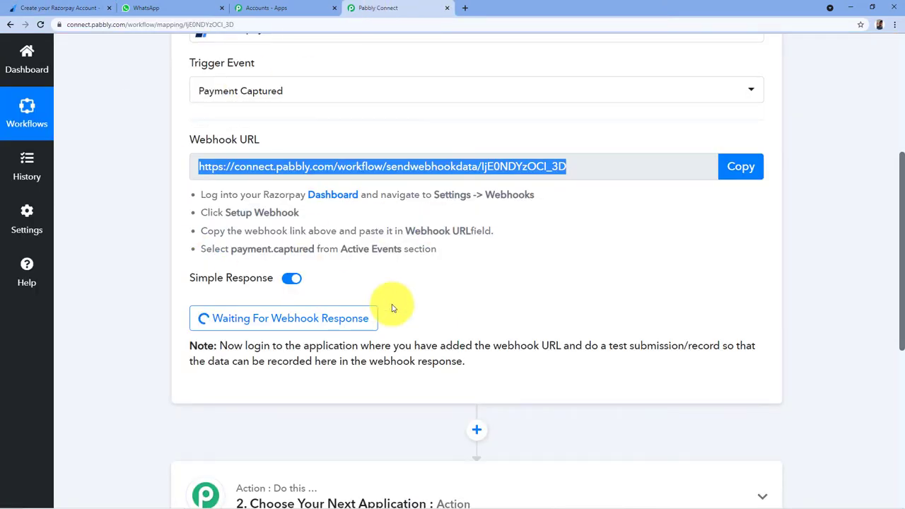
- Switch to the Razorpay dashboard, copy the Music Classes payment page's URL, and open it in a new browser tab
click(406, 279)
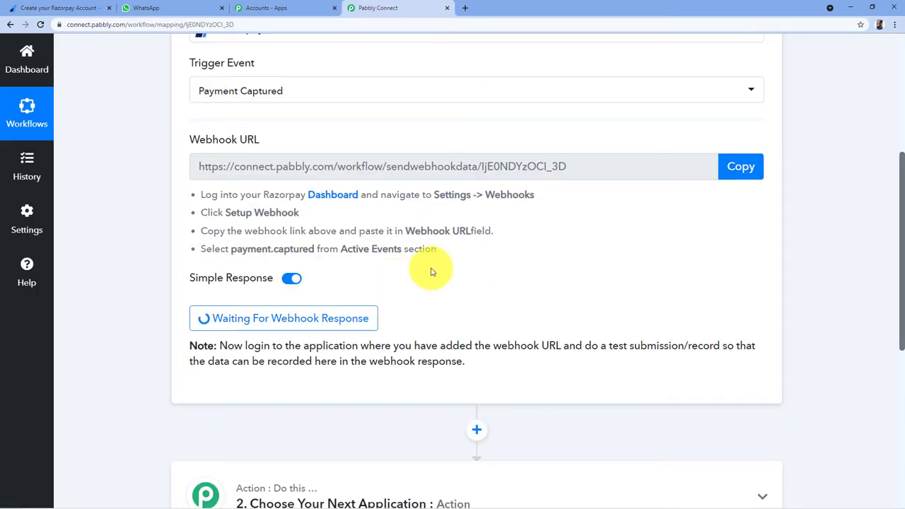
scroll(424, 280, down, 1)
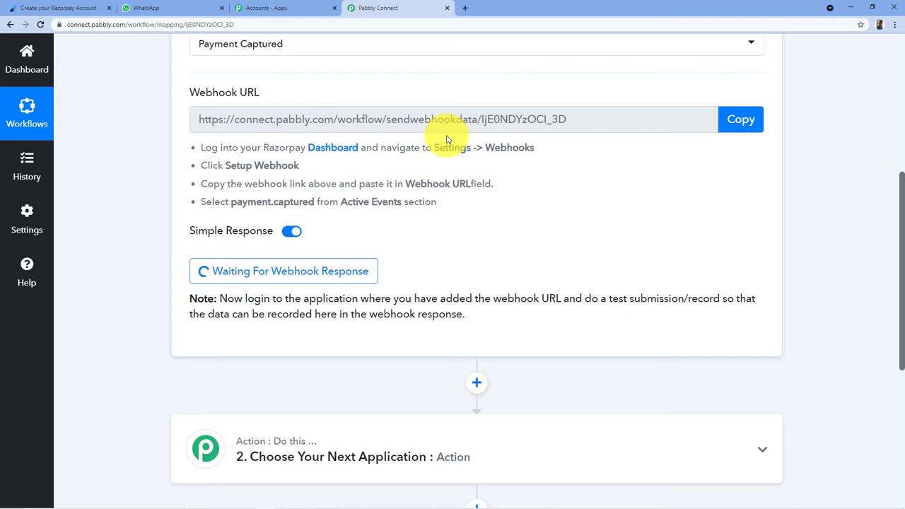
click(78, 8)
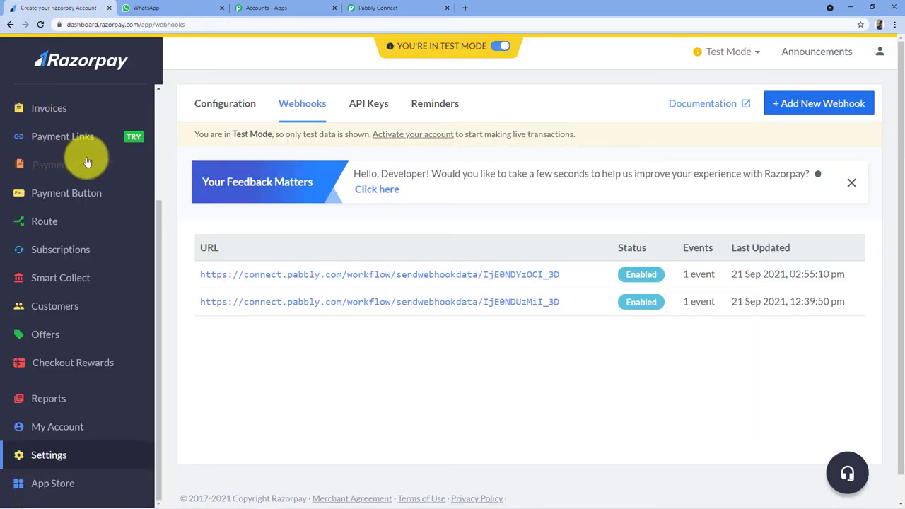
scroll(87, 162, up, 1)
click(64, 212)
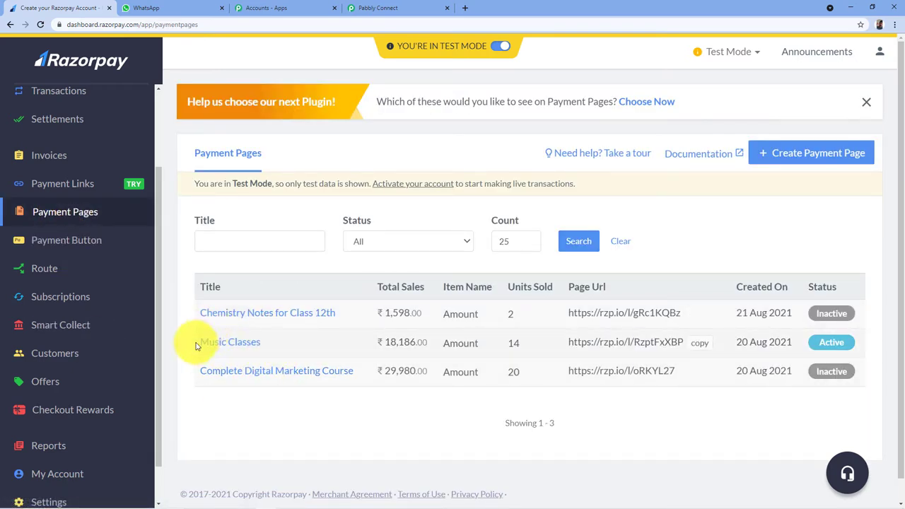
click(699, 344)
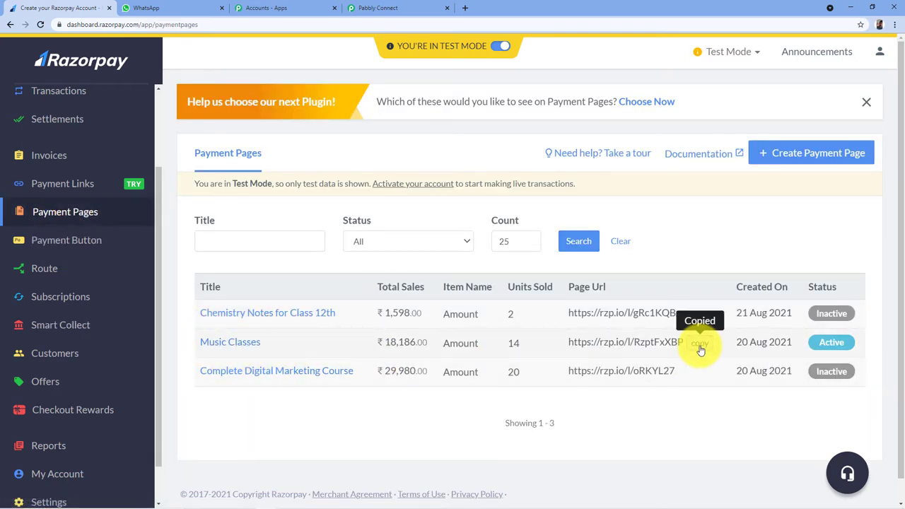
click(464, 8)
key(ctrl+v)
key(Return)
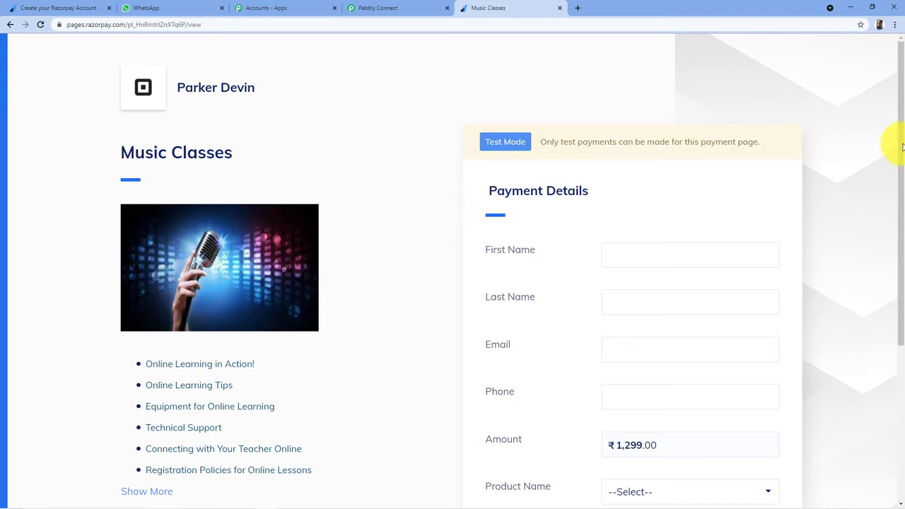
- Fill in the Music Classes payment form with the customer's name, e-mail and phone, and select Online Music Class as the product
scroll(897, 163, down, 3)
drag(897, 209, 895, 95)
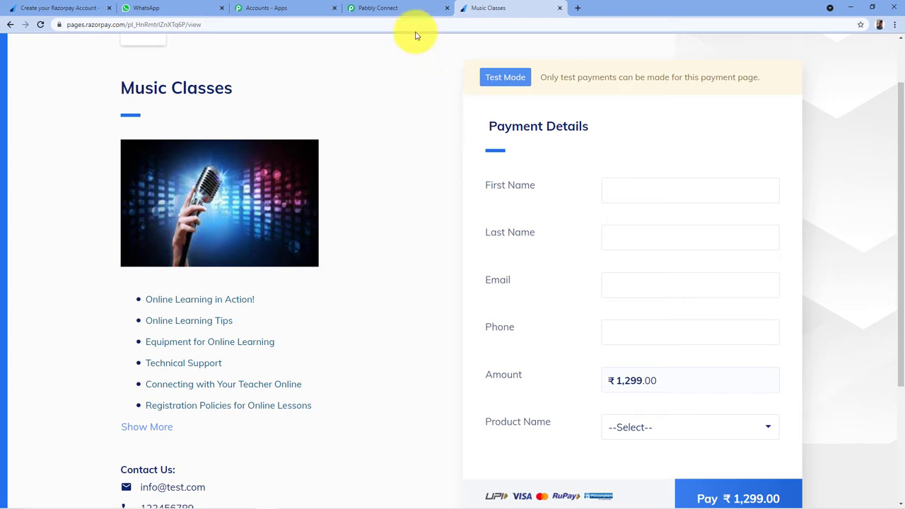
click(367, 10)
click(514, 9)
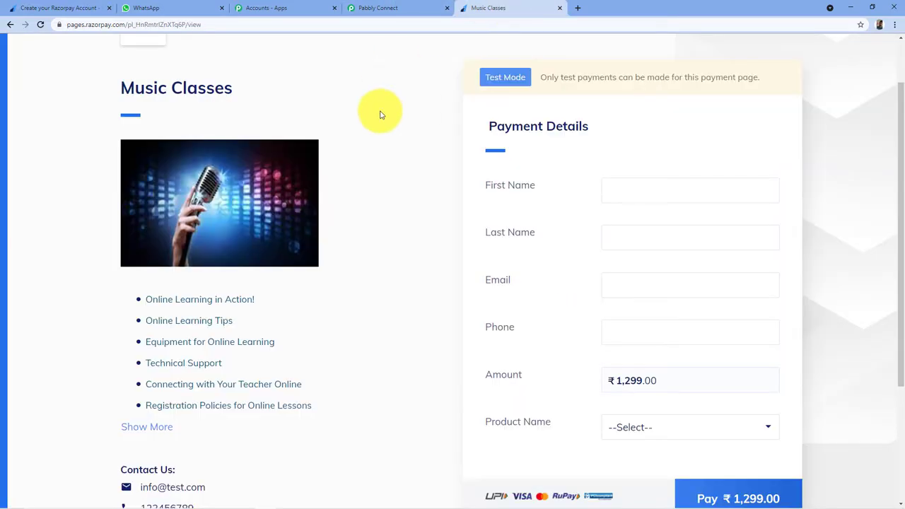
scroll(404, 148, up, 1)
scroll(396, 218, down, 1)
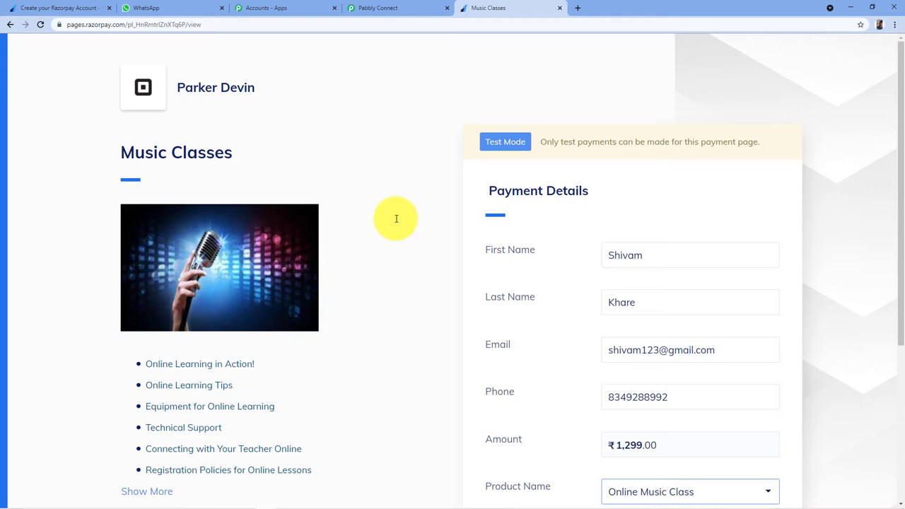
scroll(396, 218, down, 1)
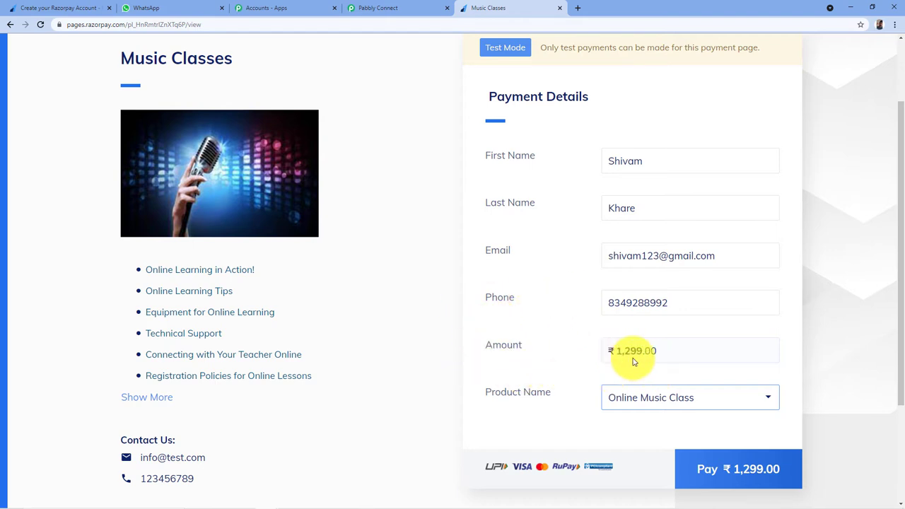
scroll(634, 364, down, 1)
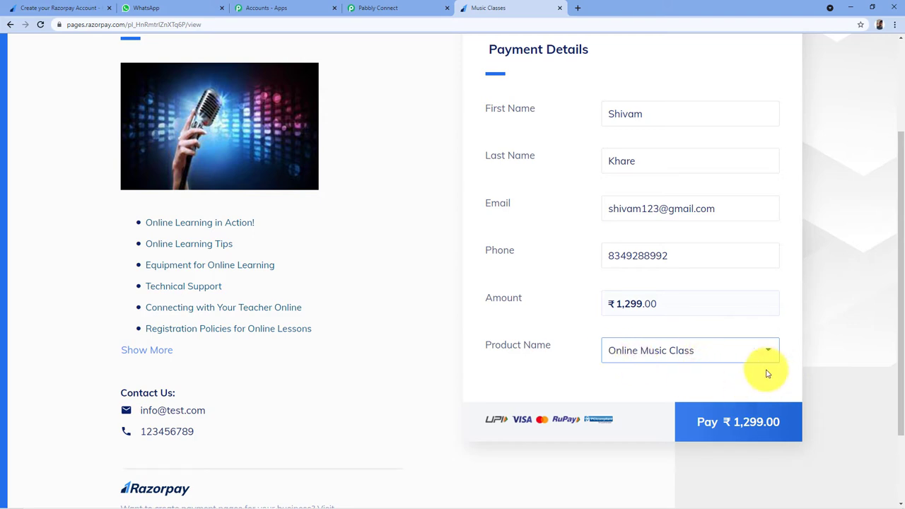
- Proceed to pay the ₹1,299 and choose credit card as the payment method
click(733, 422)
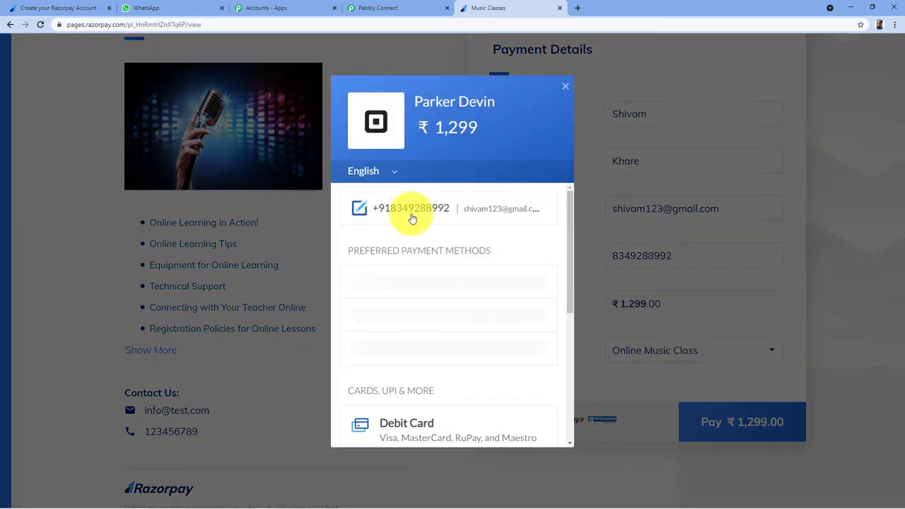
scroll(404, 239, down, 2)
click(404, 239)
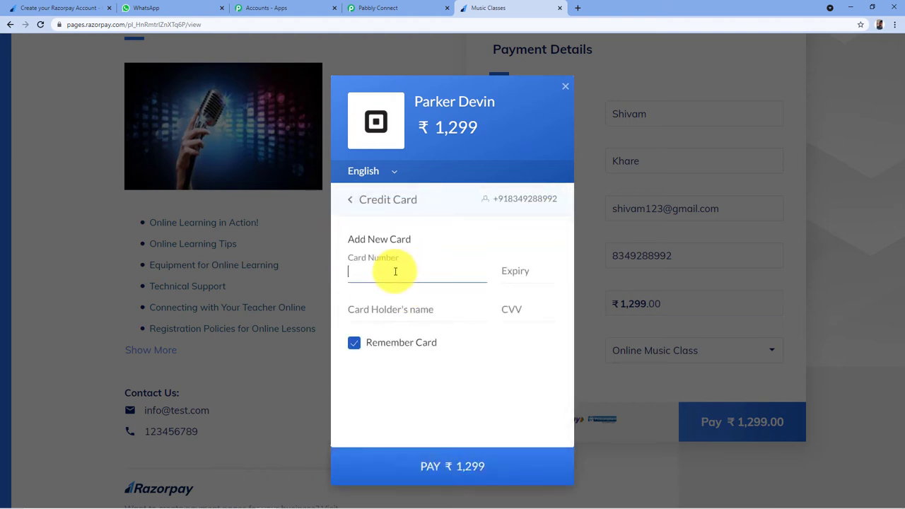
- Enter the test card's number, expiry date, card holder's name and CVV in the new card form
text(4111111111111111)
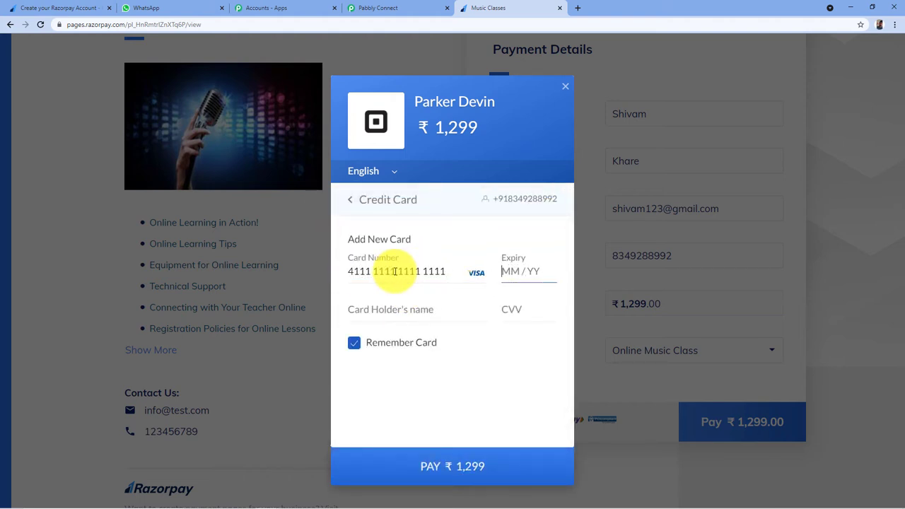
text(26)
key(Tab)
click(376, 314)
text(Shivam)
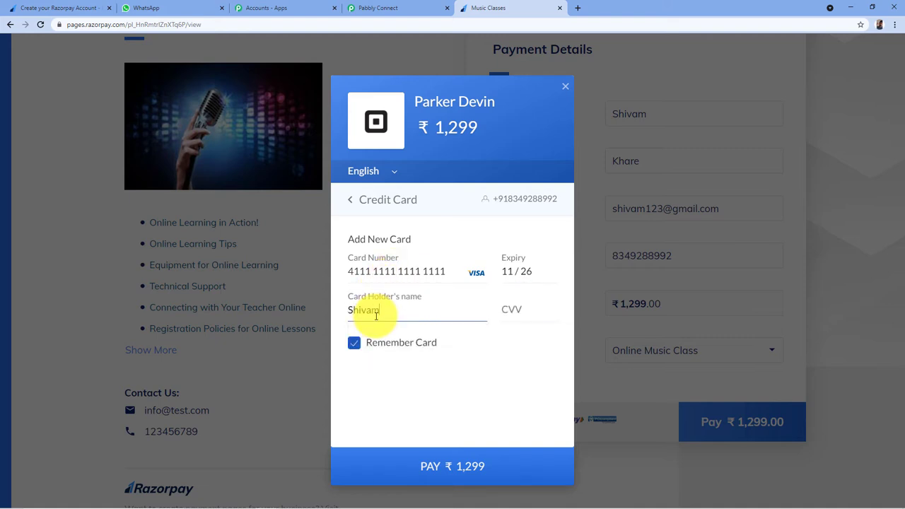
key(Tab)
text(123)
- Turn off Remember Card, complete the ₹1,299 test payment, and decline the browser's offer to save the card
click(355, 342)
click(453, 463)
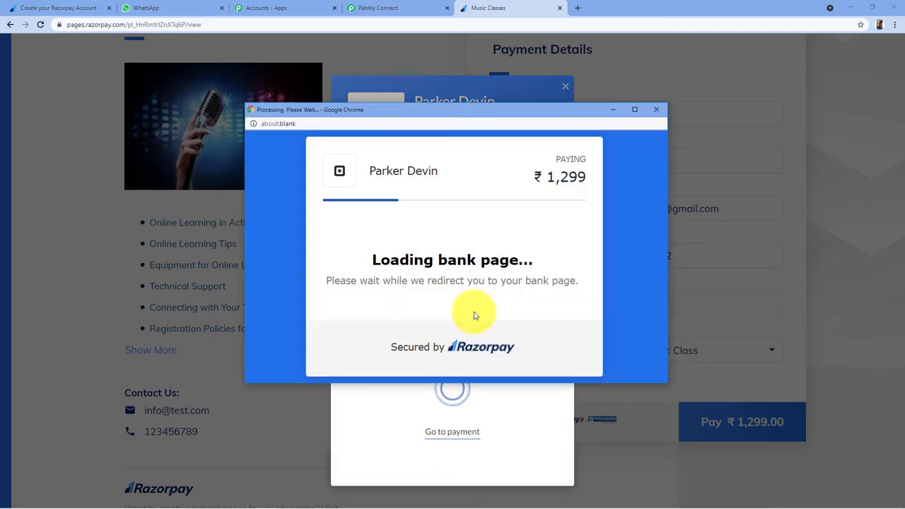
click(398, 343)
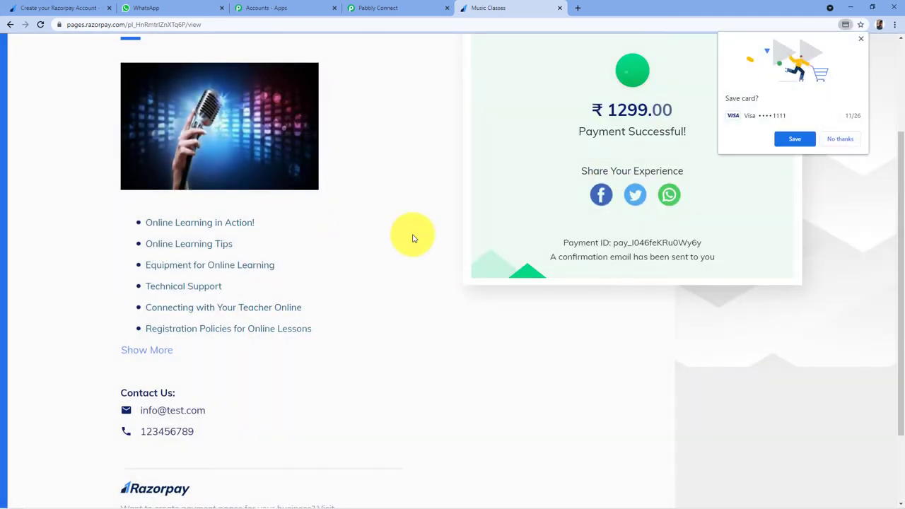
scroll(412, 236, up, 1)
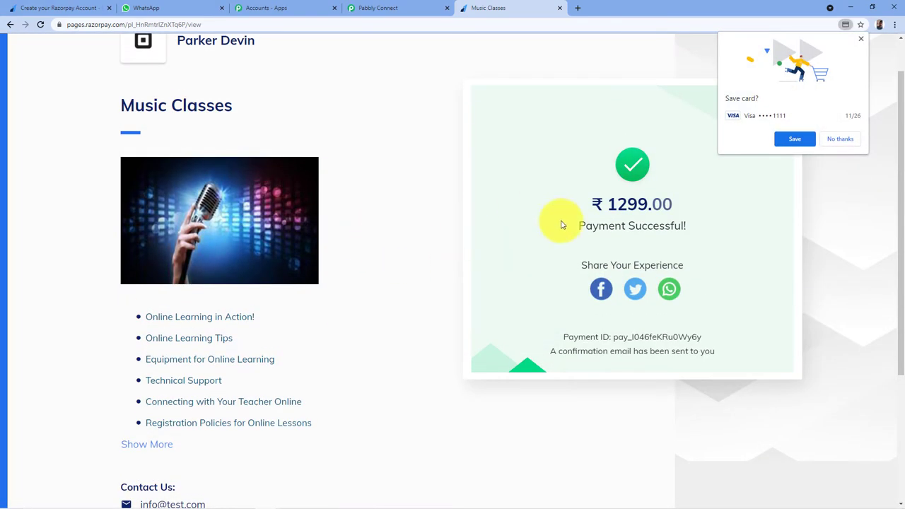
click(842, 138)
scroll(820, 173, up, 1)
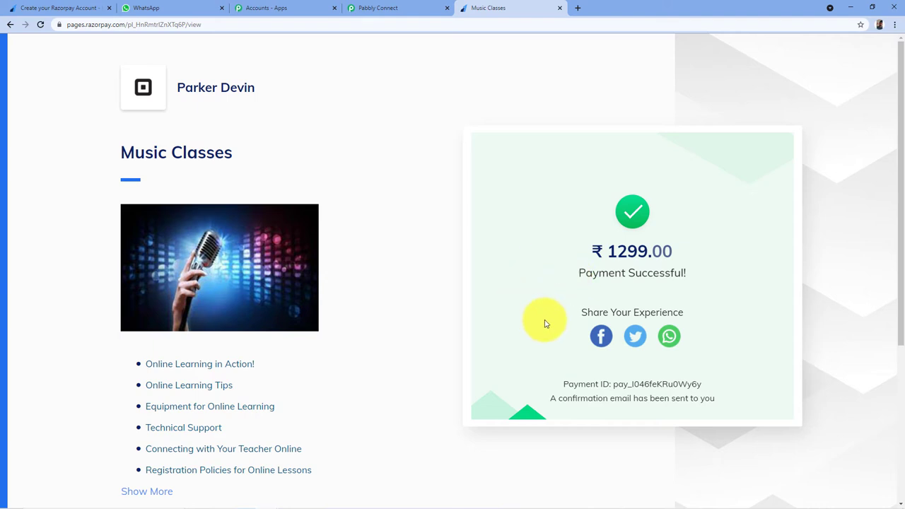
- Return to the Pabbly Connect workflow and examine the received webhook response alongside the payment confirmation page
click(396, 8)
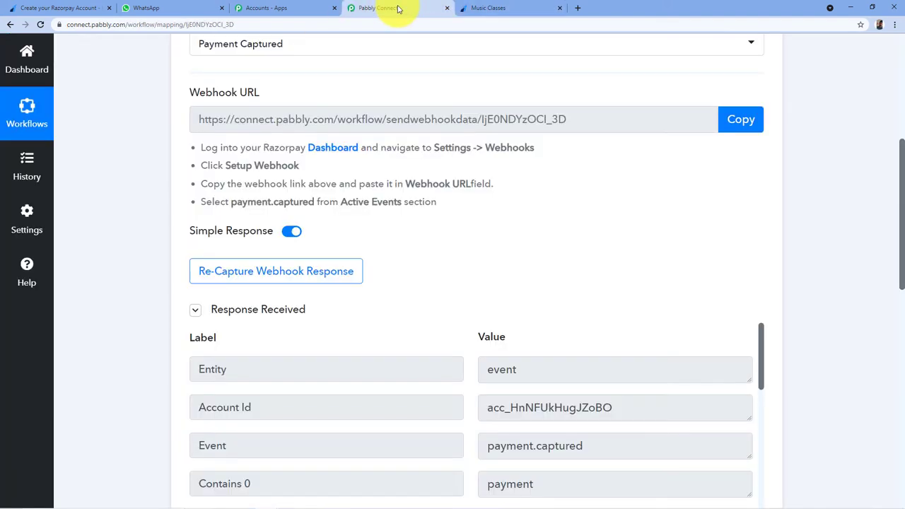
scroll(405, 157, down, 2)
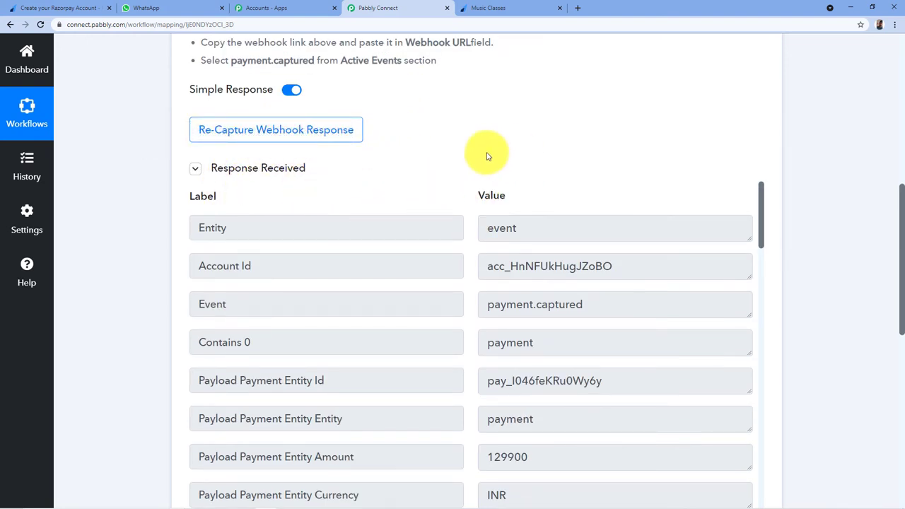
scroll(487, 156, down, 3)
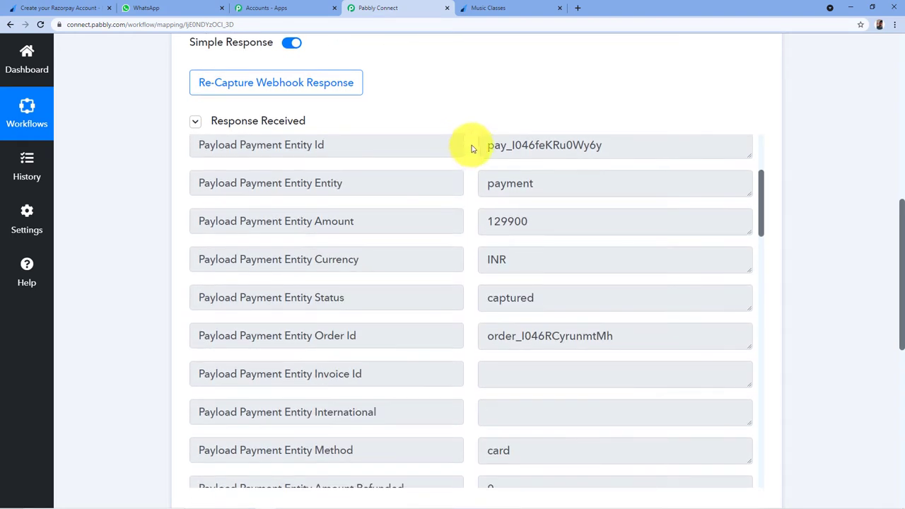
click(485, 9)
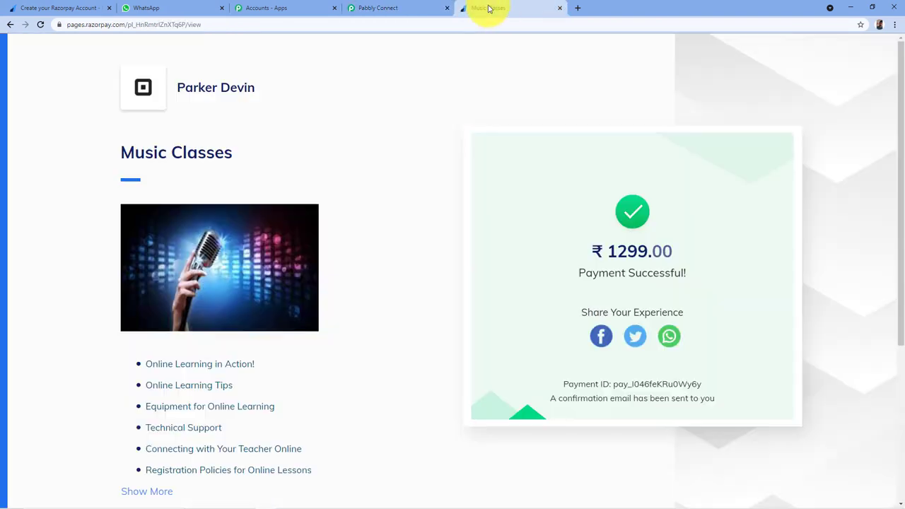
click(412, 5)
scroll(475, 188, down, 3)
scroll(474, 212, up, 5)
scroll(481, 202, down, 4)
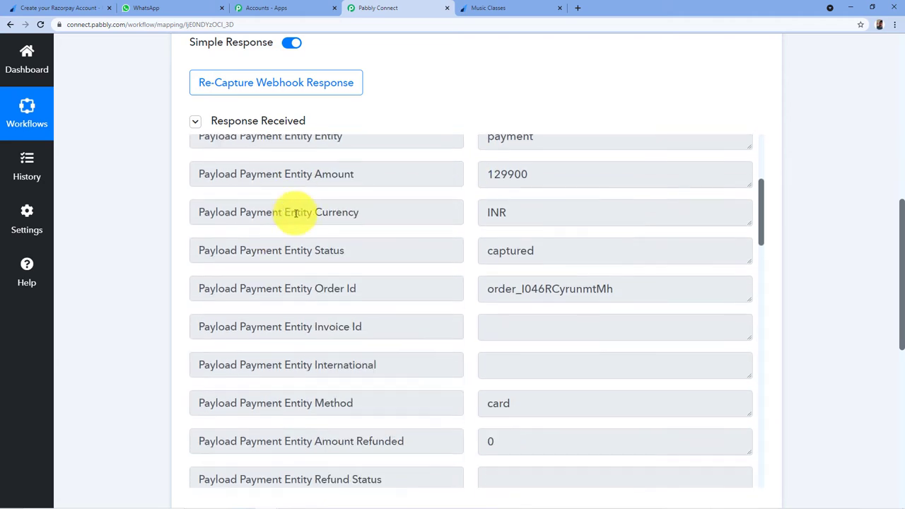
- Compare the Payload Payment Entity Amount in the webhook response with the amount on the payment confirmation page
drag(535, 176, 486, 174)
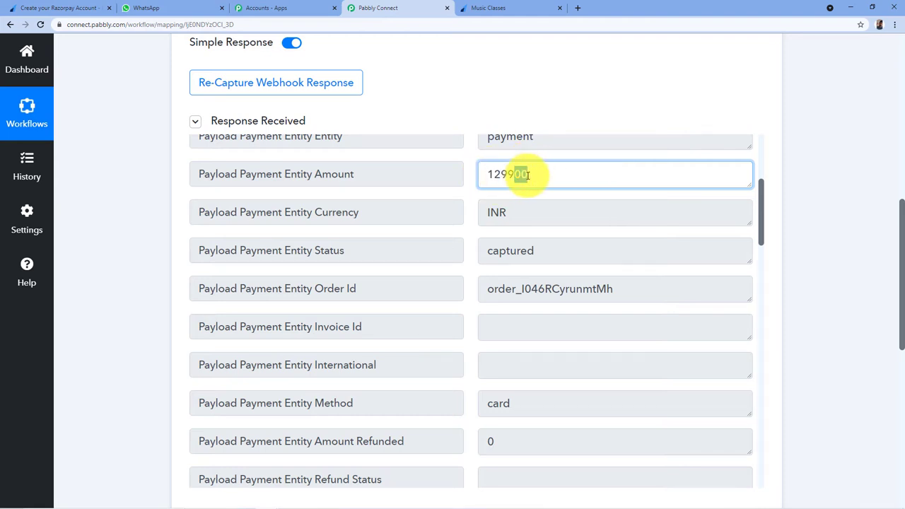
click(537, 8)
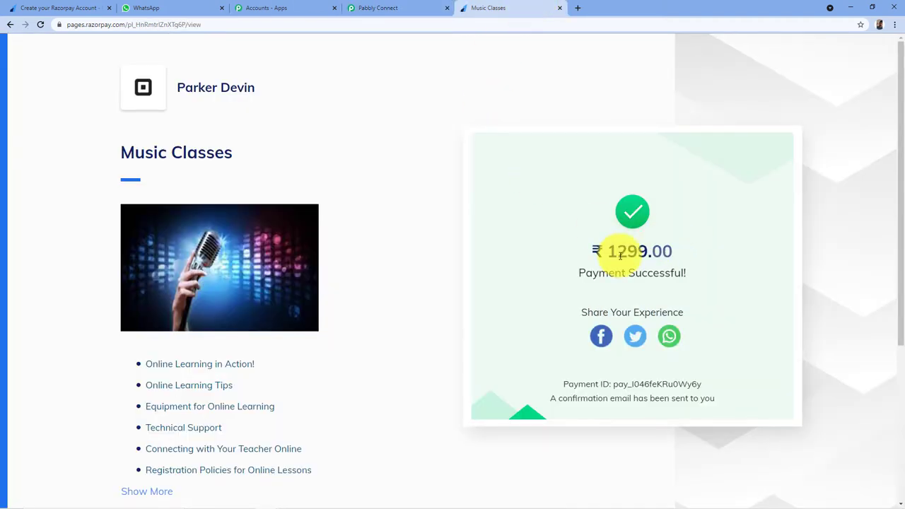
click(411, 5)
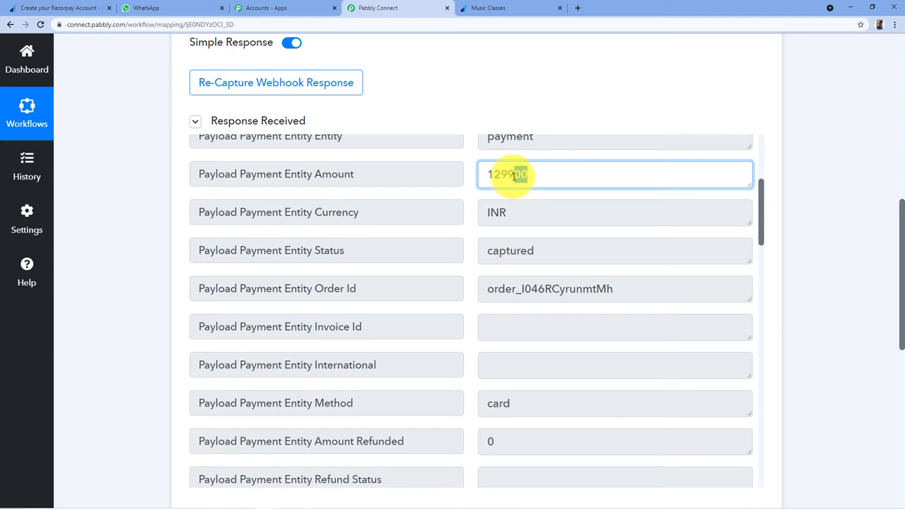
drag(537, 174, 488, 174)
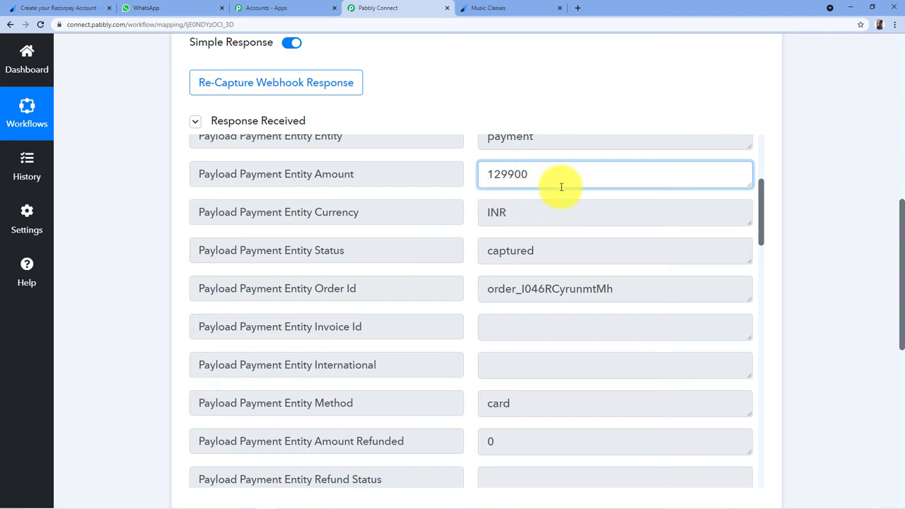
- Examine the customer's e-mail, contact number with country code, notes phone and product name fields in the webhook response
scroll(565, 182, down, 2)
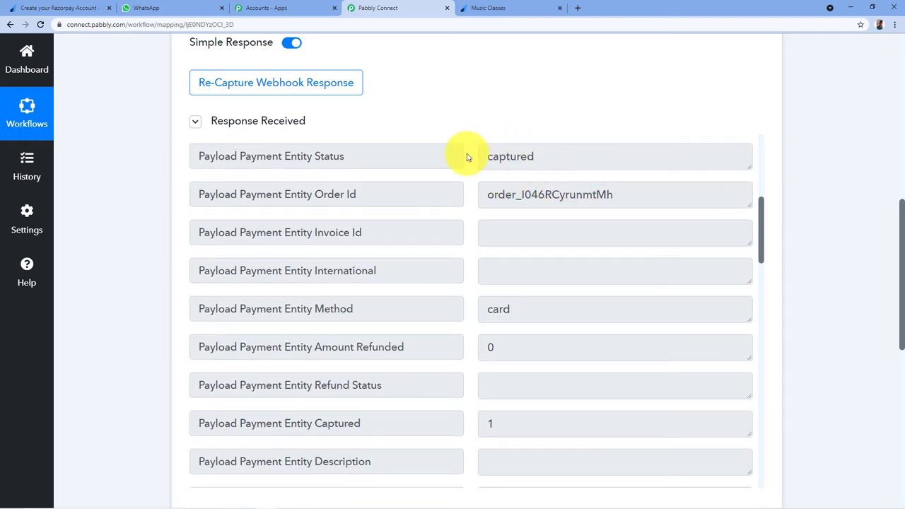
scroll(466, 157, down, 9)
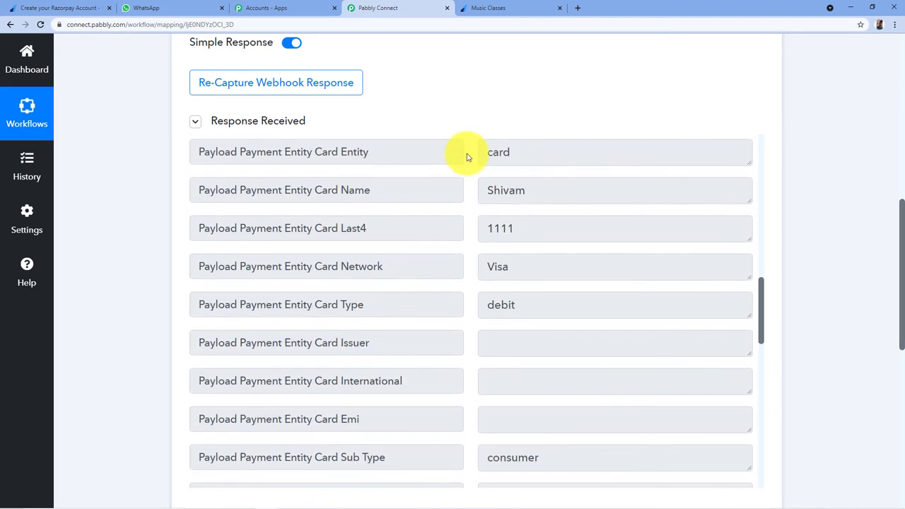
scroll(466, 157, down, 5)
scroll(460, 183, up, 2)
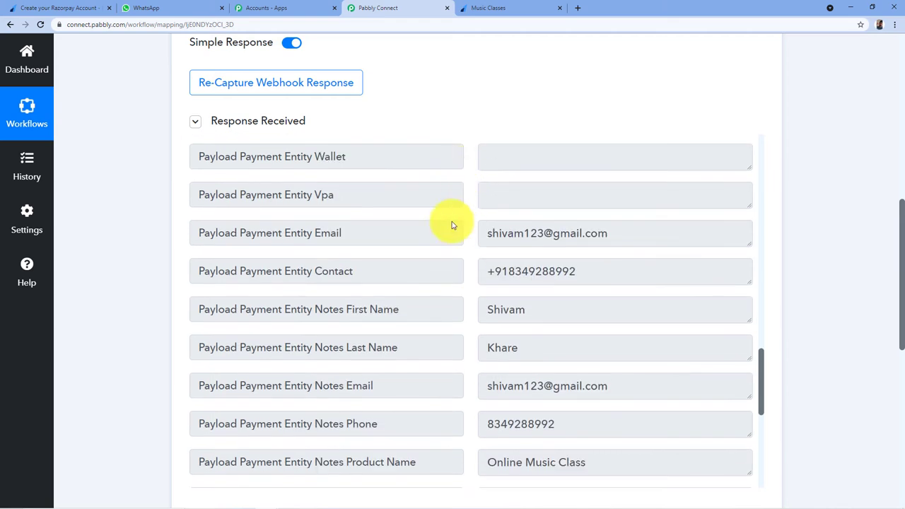
drag(641, 230, 491, 232)
click(567, 271)
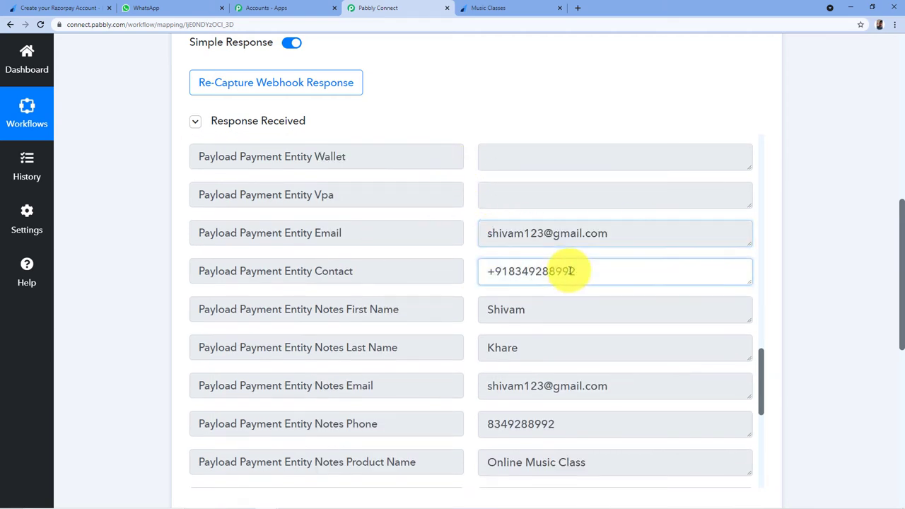
scroll(559, 240, down, 2)
drag(487, 177, 509, 176)
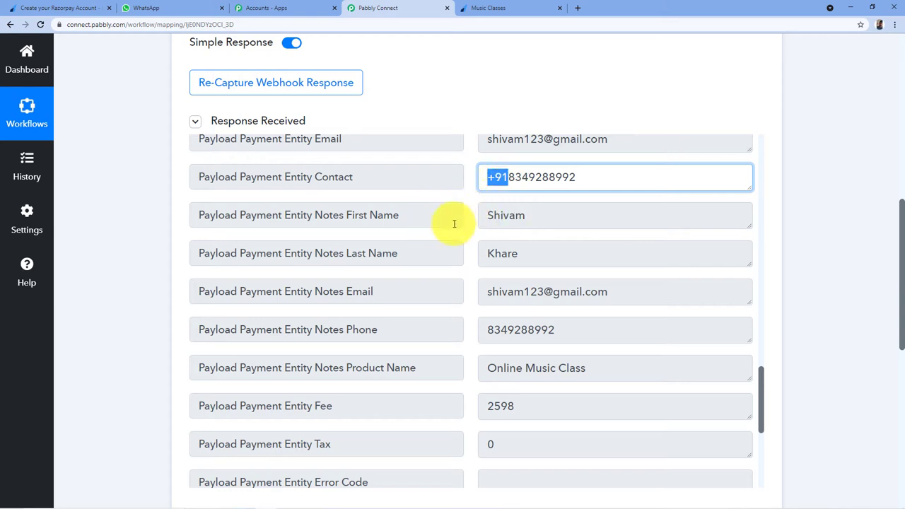
scroll(470, 282, down, 1)
drag(486, 283, 423, 316)
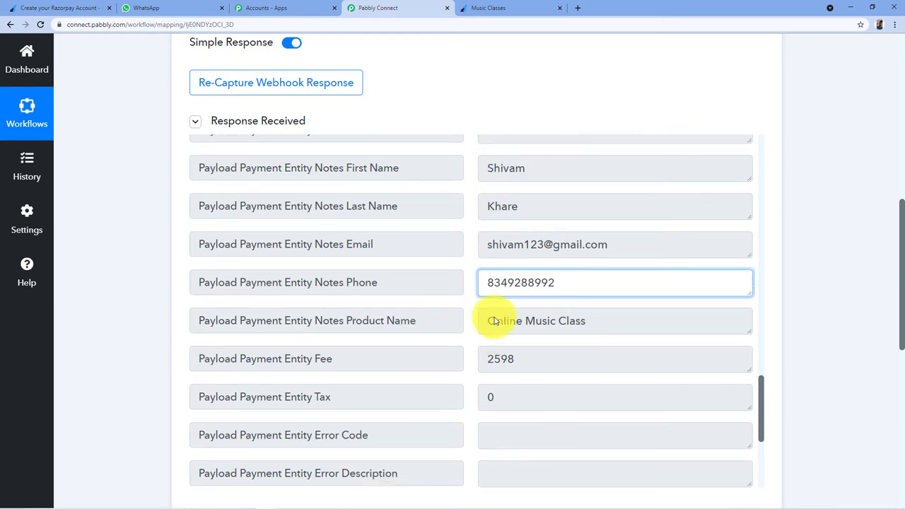
drag(490, 320, 606, 107)
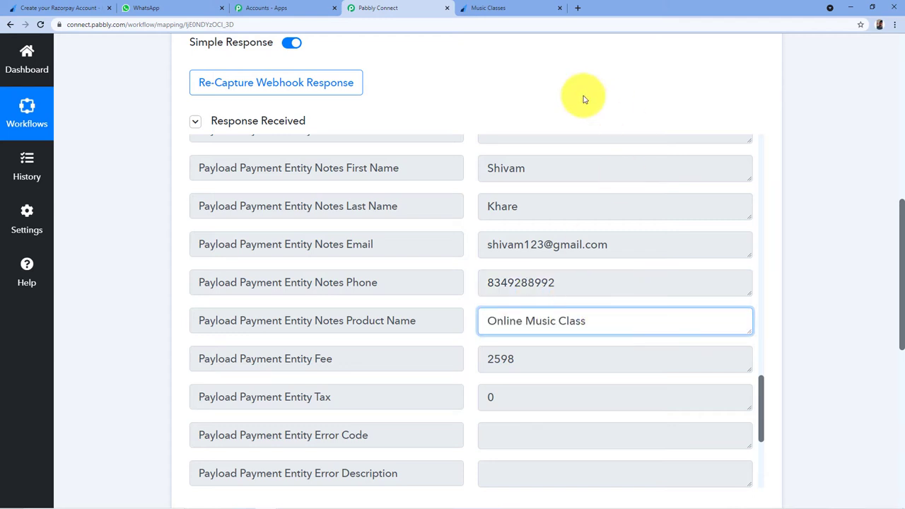
- Review the trigger's webhook setup and the card and payment fields in the received Razorpay response
scroll(462, 114, up, 1)
scroll(462, 113, up, 4)
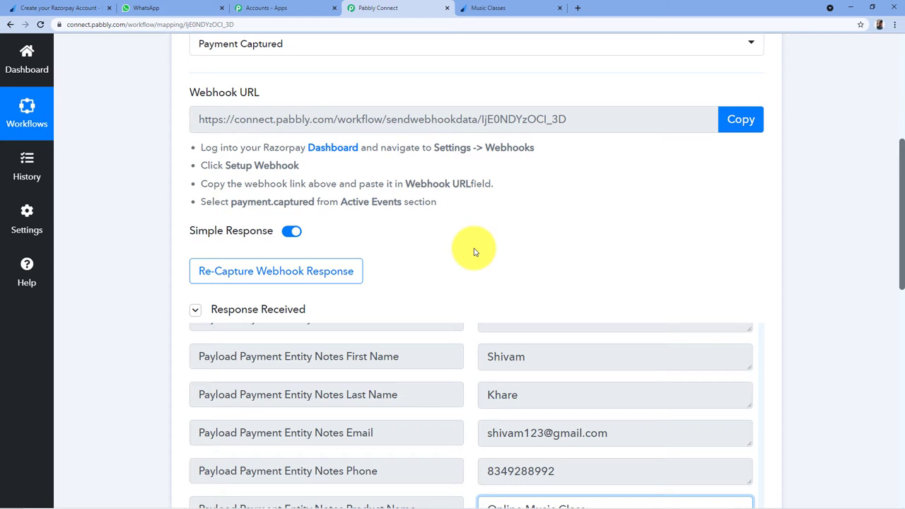
scroll(473, 252, down, 2)
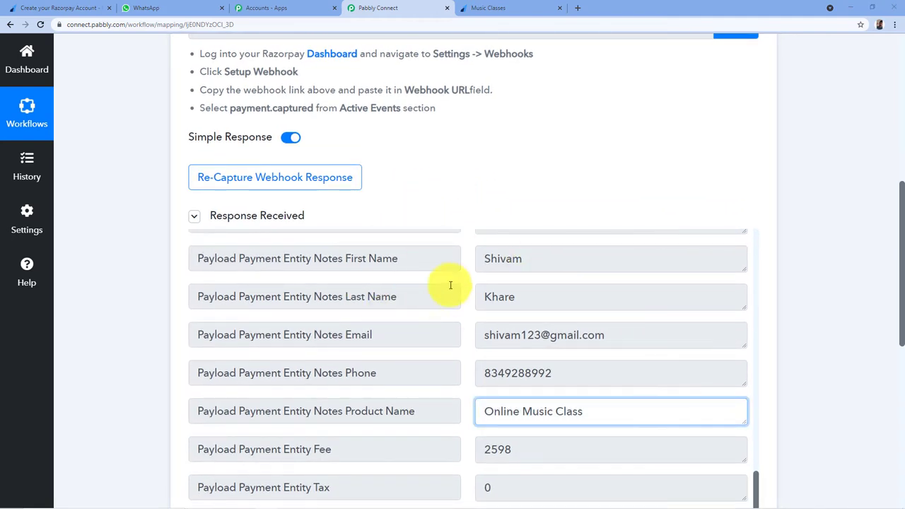
scroll(464, 297, up, 3)
scroll(467, 304, up, 3)
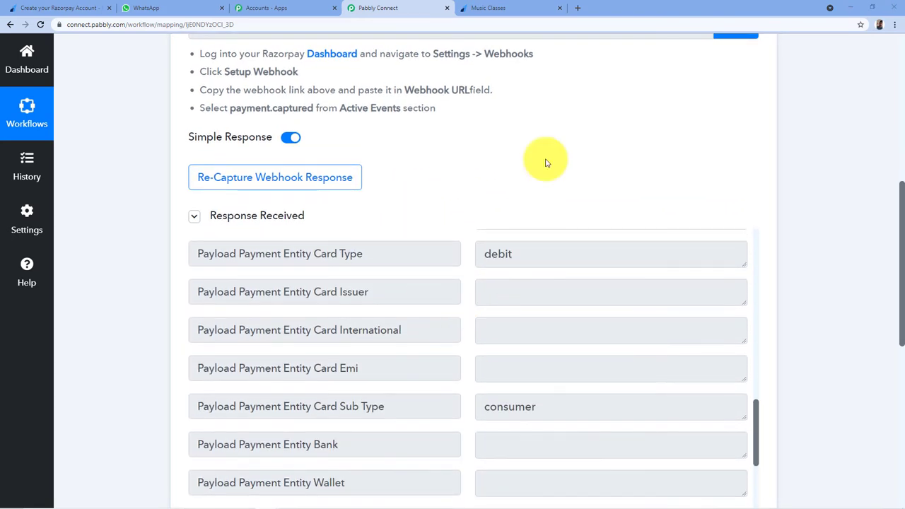
scroll(541, 205, down, 2)
scroll(481, 222, up, 4)
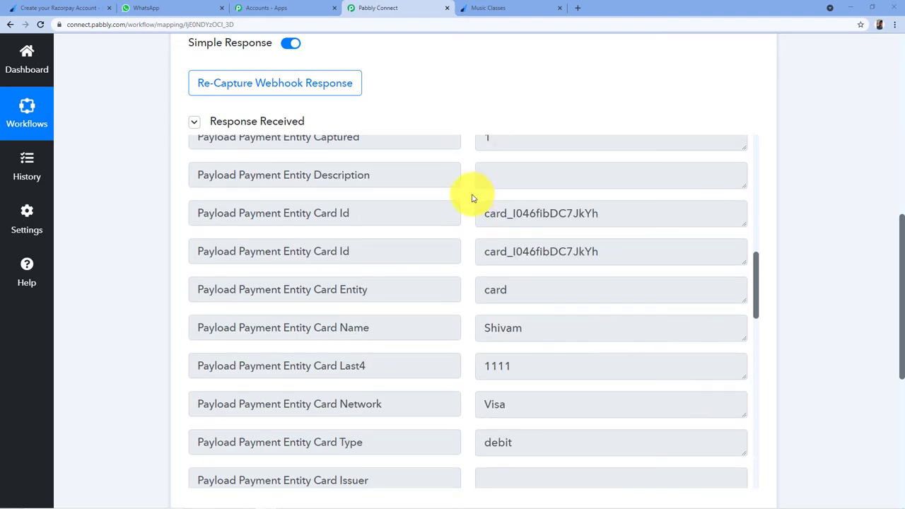
scroll(468, 212, up, 2)
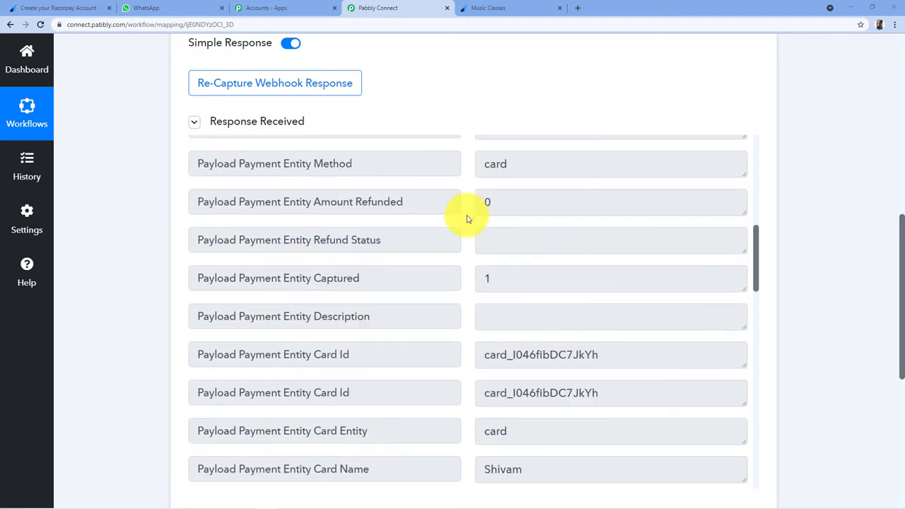
scroll(465, 222, up, 2)
scroll(471, 253, up, 1)
- Examine the Payload Payment Entity Notes Product Name field and its value in the webhook response
scroll(470, 233, down, 10)
scroll(470, 235, down, 4)
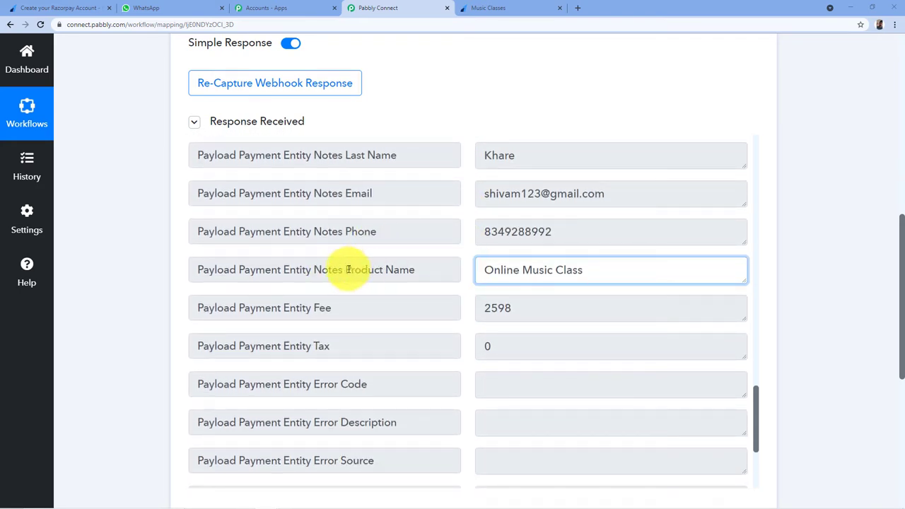
drag(483, 270, 582, 271)
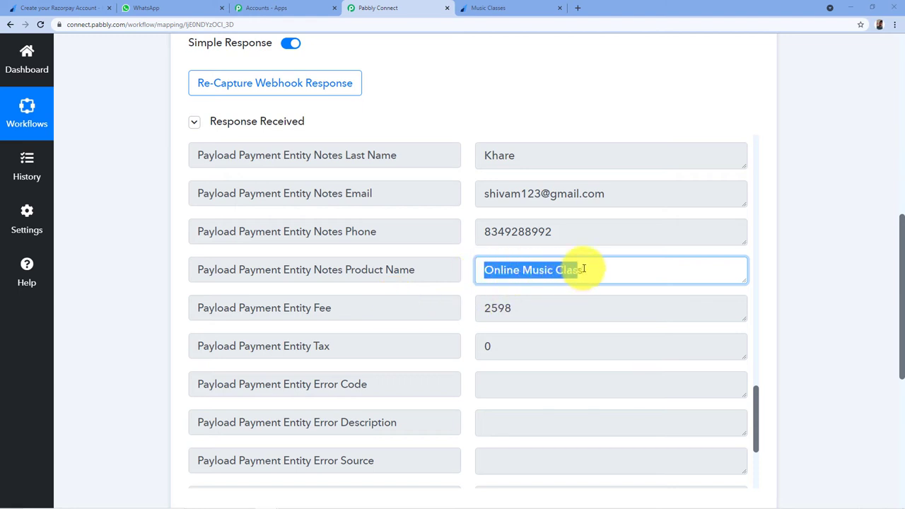
click(595, 273)
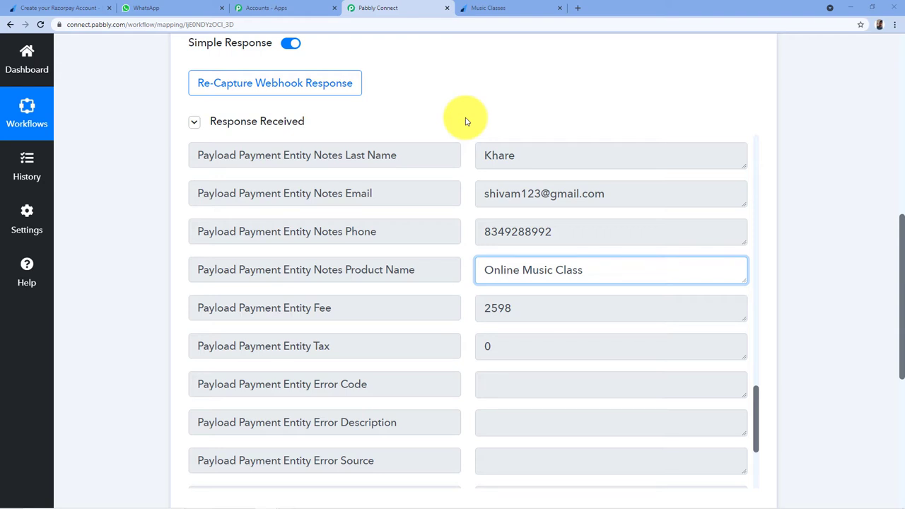
scroll(473, 120, down, 1)
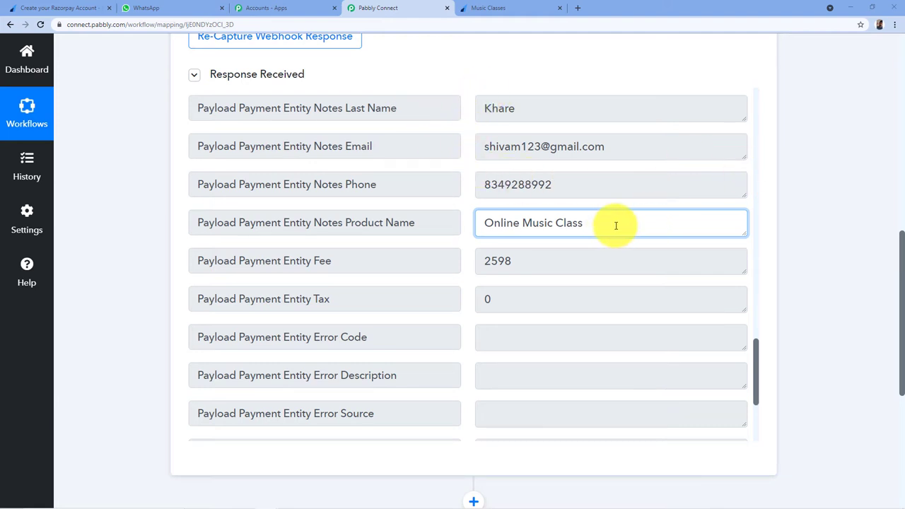
drag(615, 226, 485, 224)
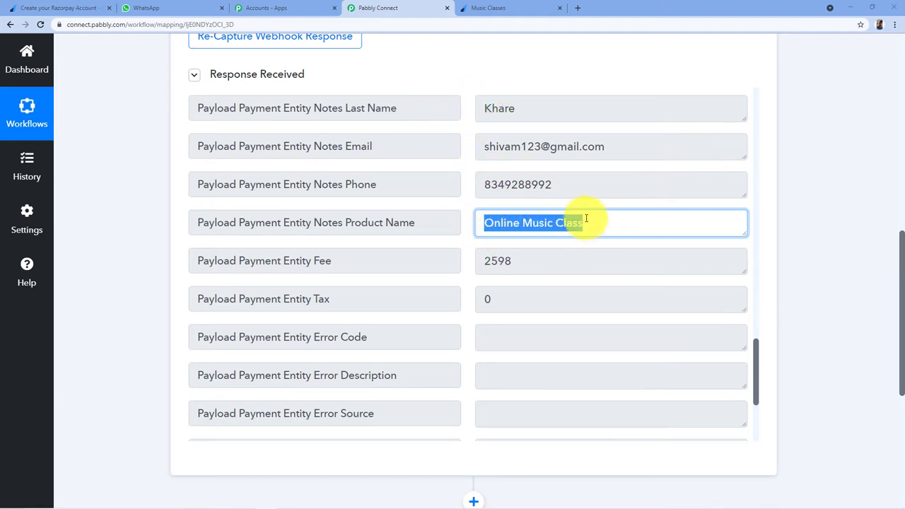
click(614, 222)
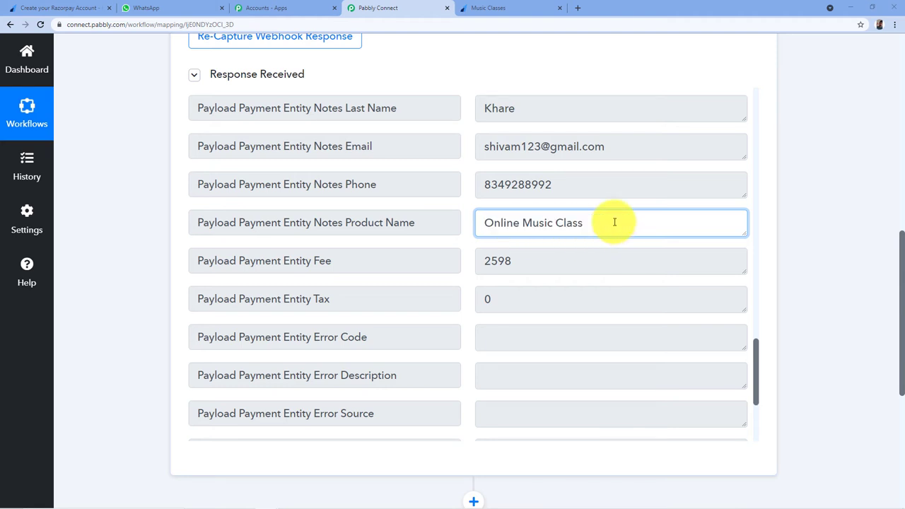
- Add an action step below the Razorpay trigger and choose the Filter app for it
scroll(629, 222, down, 1)
scroll(801, 221, down, 4)
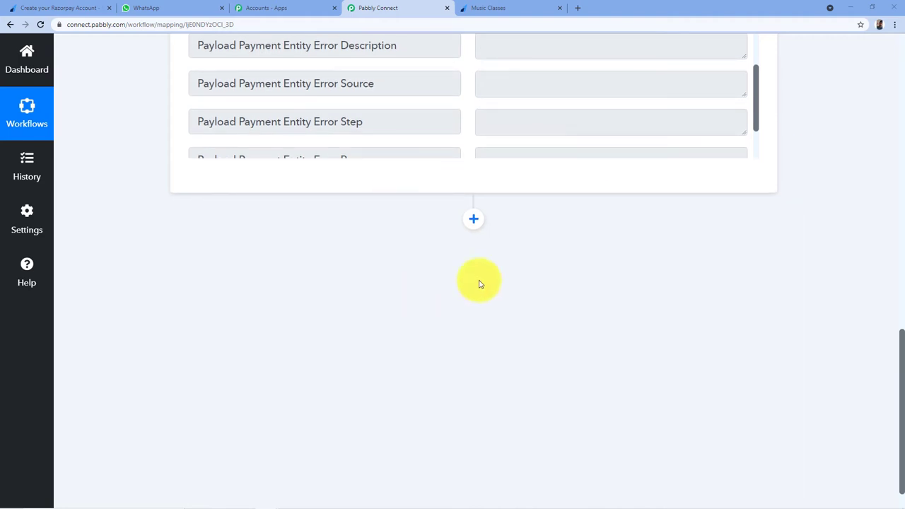
click(473, 218)
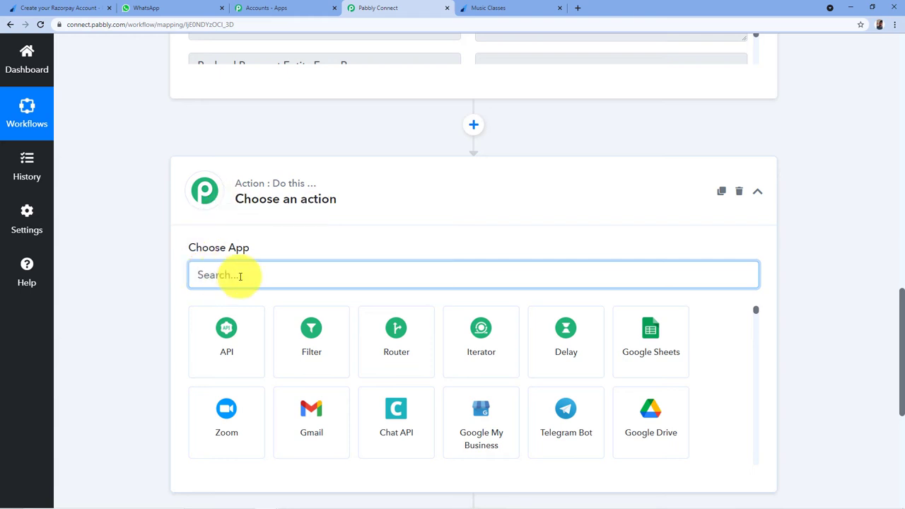
text(Filter)
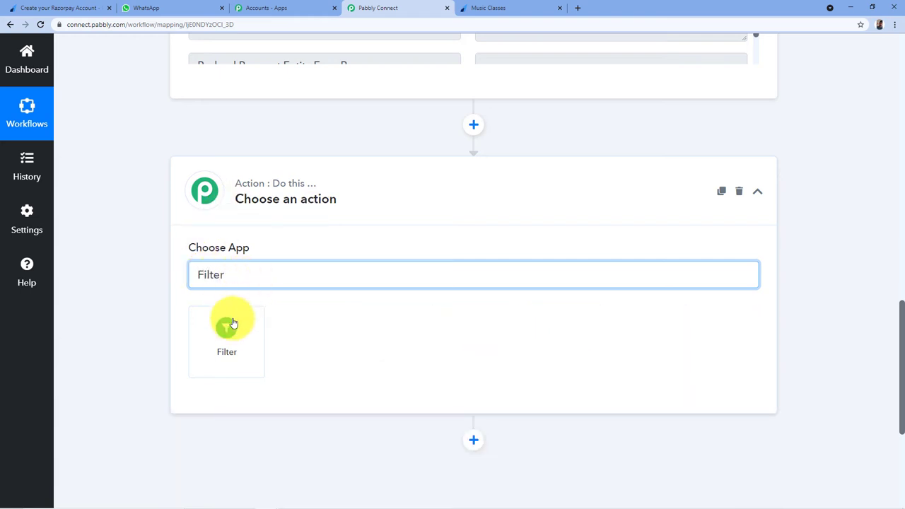
click(241, 311)
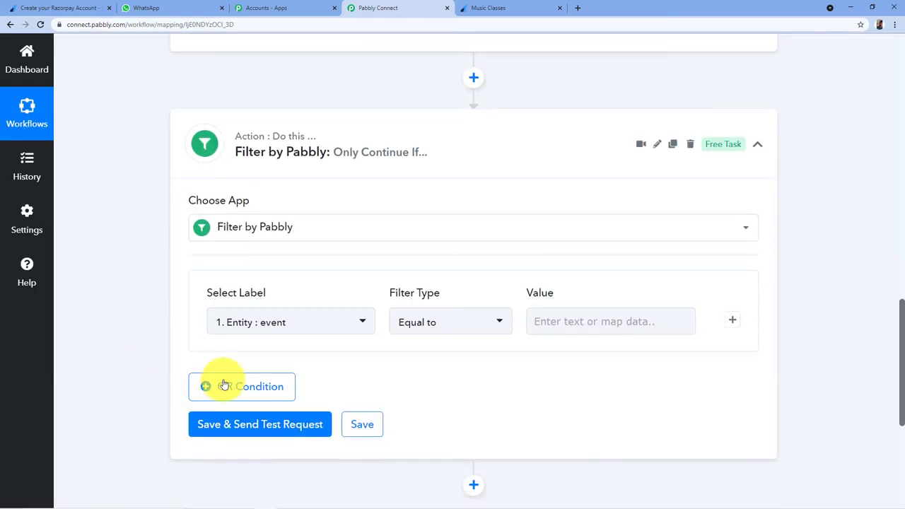
- Set the filter condition's label to Payload Payment Entity Notes Product Name from the Razorpay Payment Captured data
scroll(384, 276, up, 3)
scroll(438, 254, up, 5)
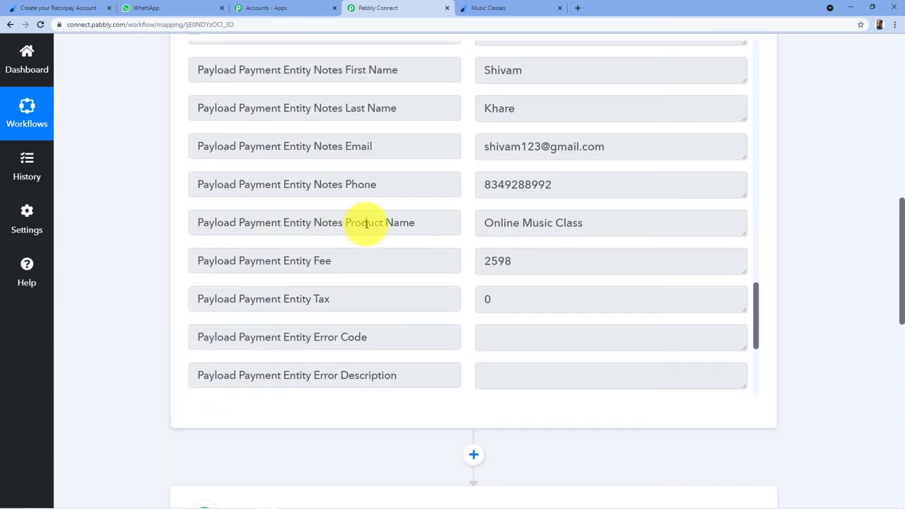
scroll(71, 238, down, 6)
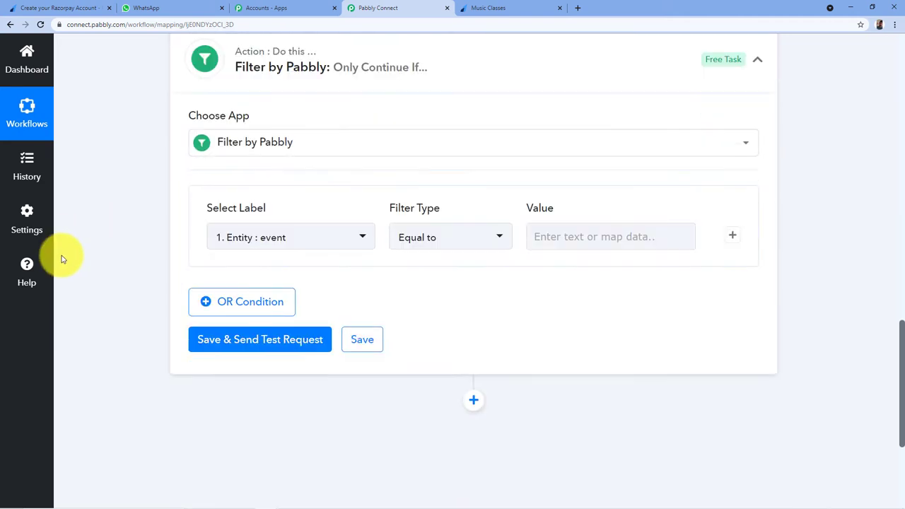
click(323, 229)
click(392, 297)
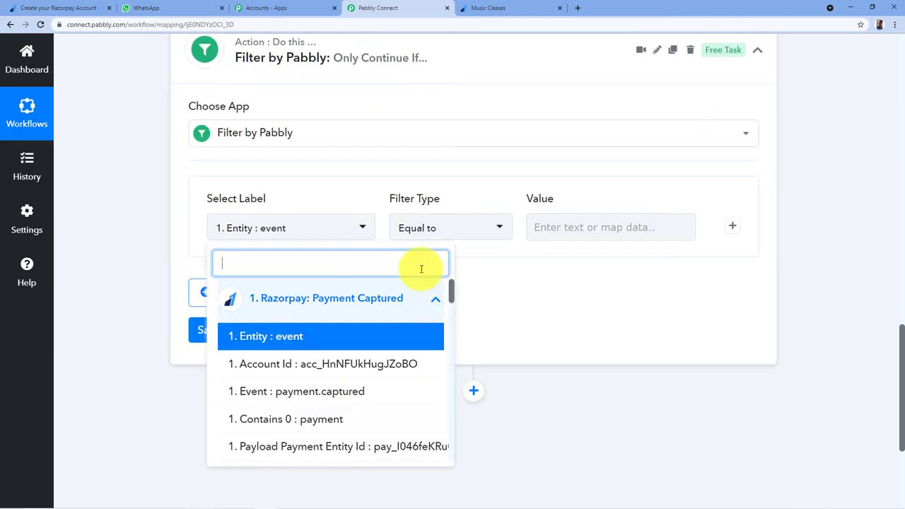
scroll(384, 259, down, 10)
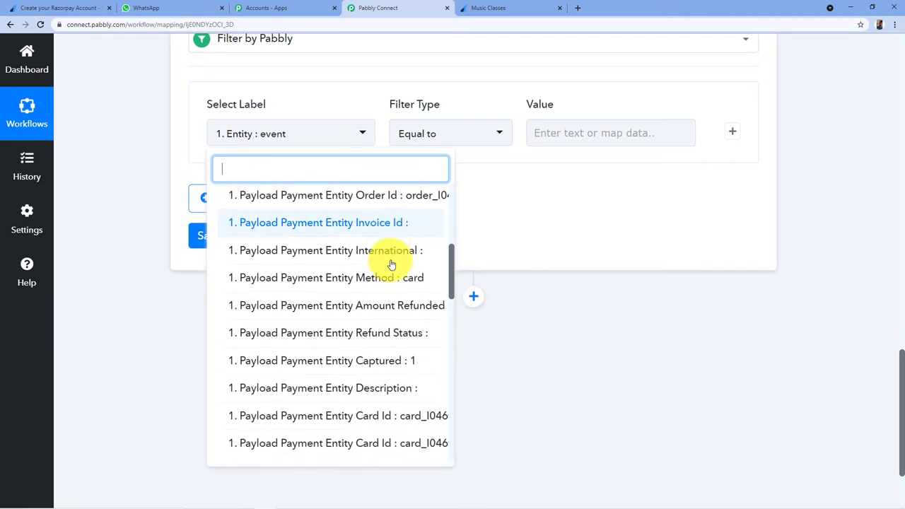
scroll(391, 263, down, 5)
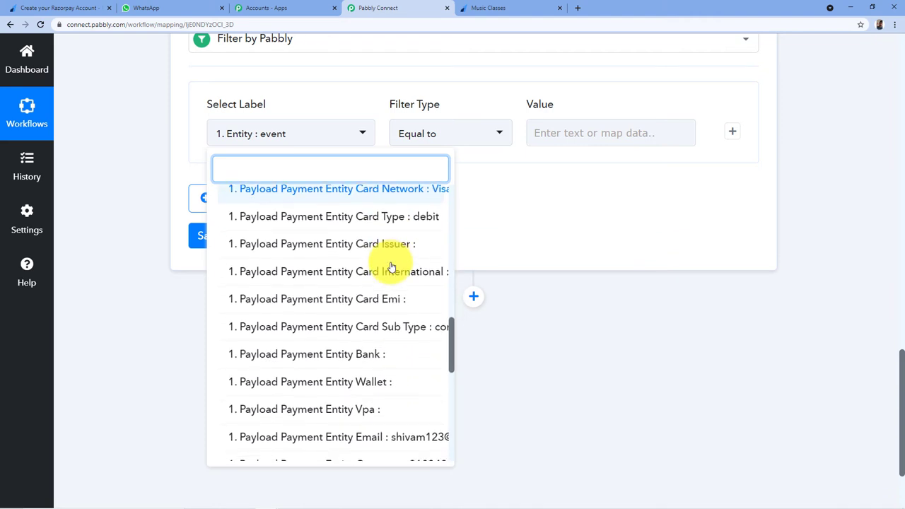
scroll(390, 266, down, 3)
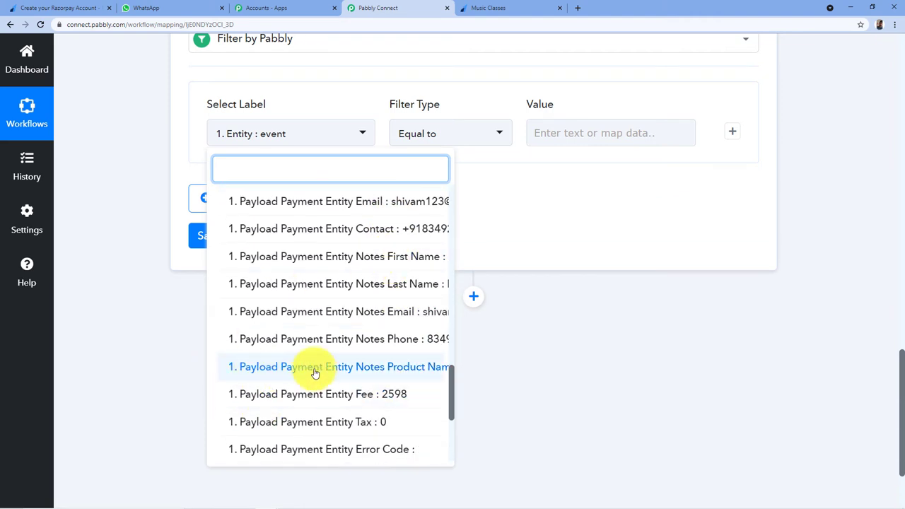
click(396, 371)
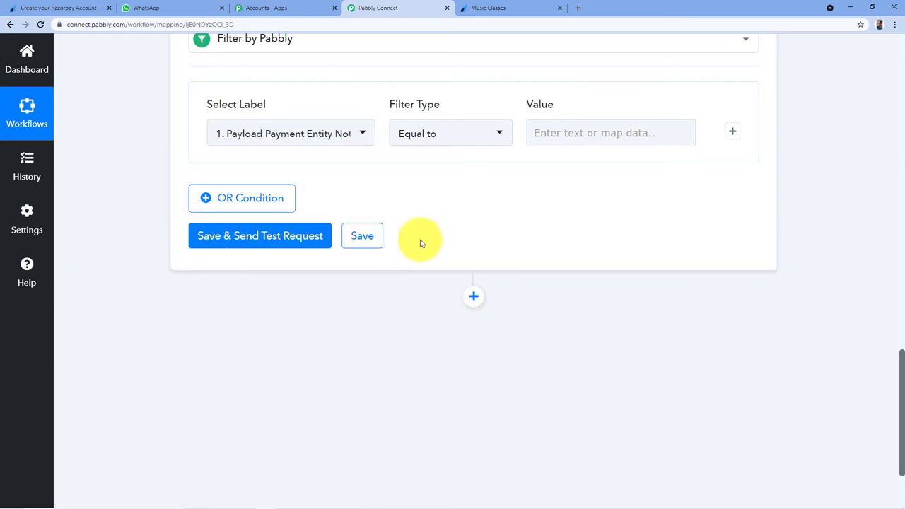
- Set the filter condition's value to Online Music Class
scroll(414, 240, up, 1)
click(590, 225)
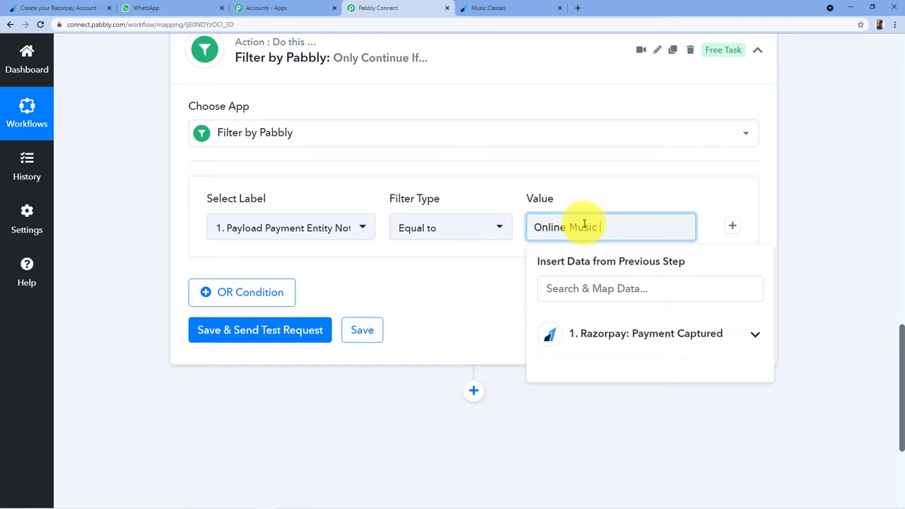
text(Online Music Class)
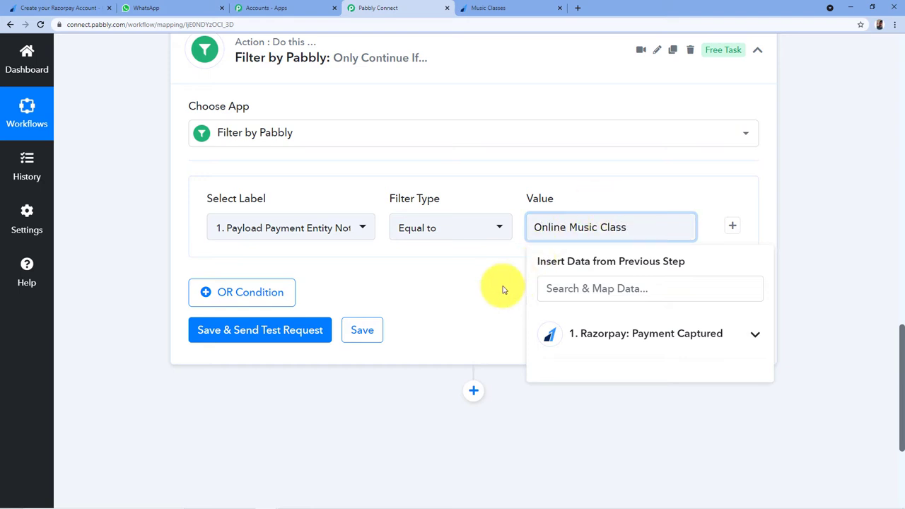
click(441, 292)
- Check the filter value against the product name in the webhook response, and save the filter with a test request
scroll(779, 202, up, 2)
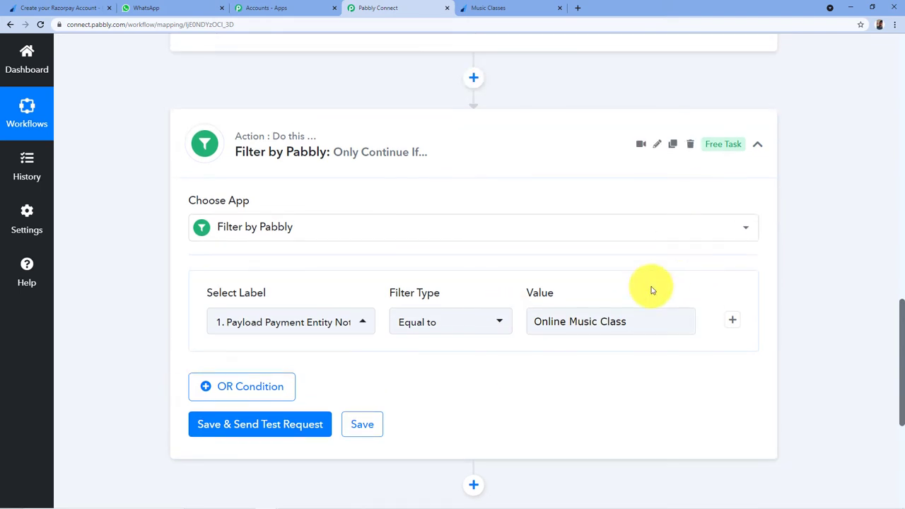
scroll(283, 212, up, 1)
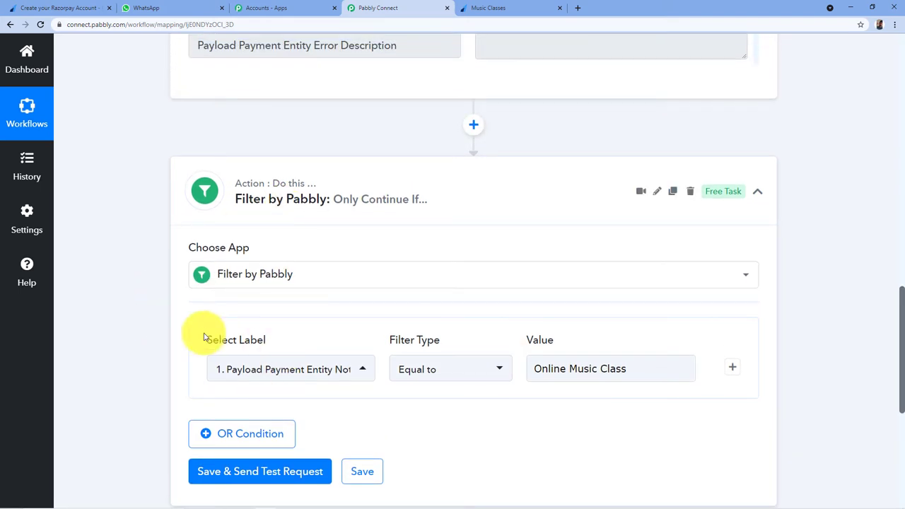
scroll(470, 259, up, 5)
drag(484, 223, 579, 222)
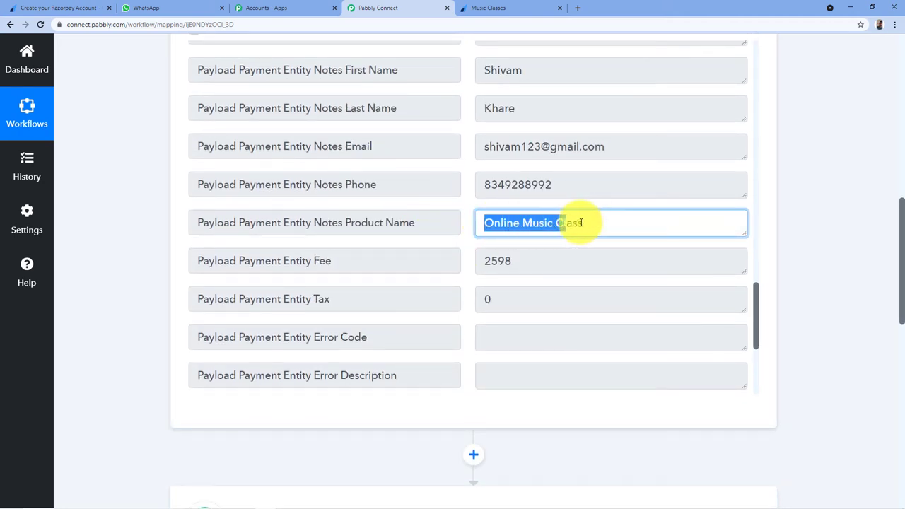
click(586, 222)
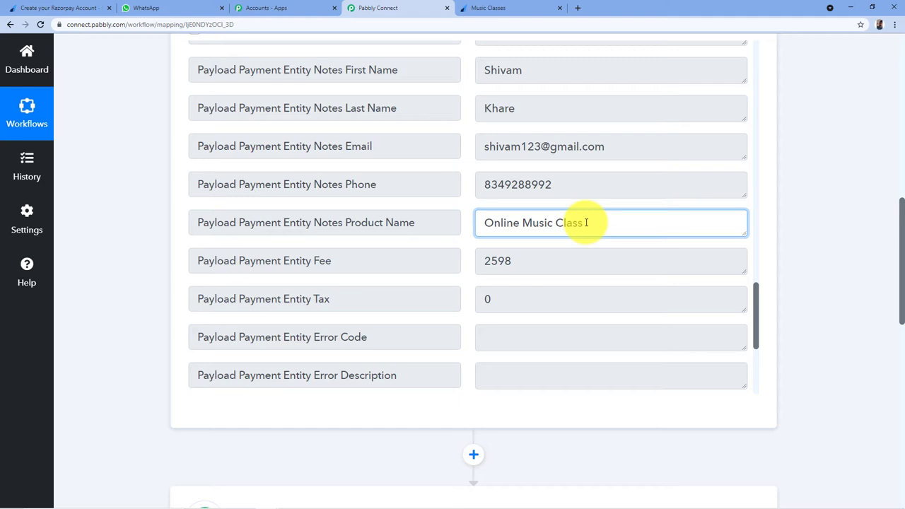
scroll(846, 208, down, 8)
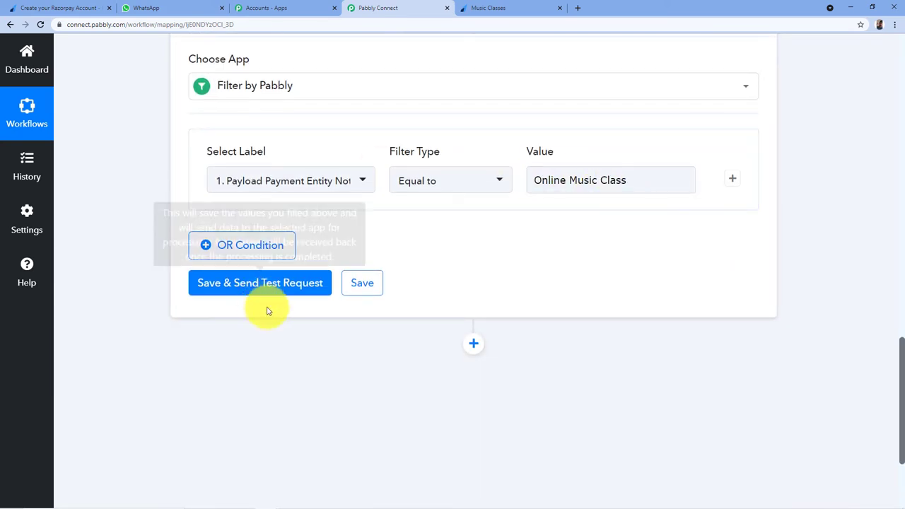
click(244, 291)
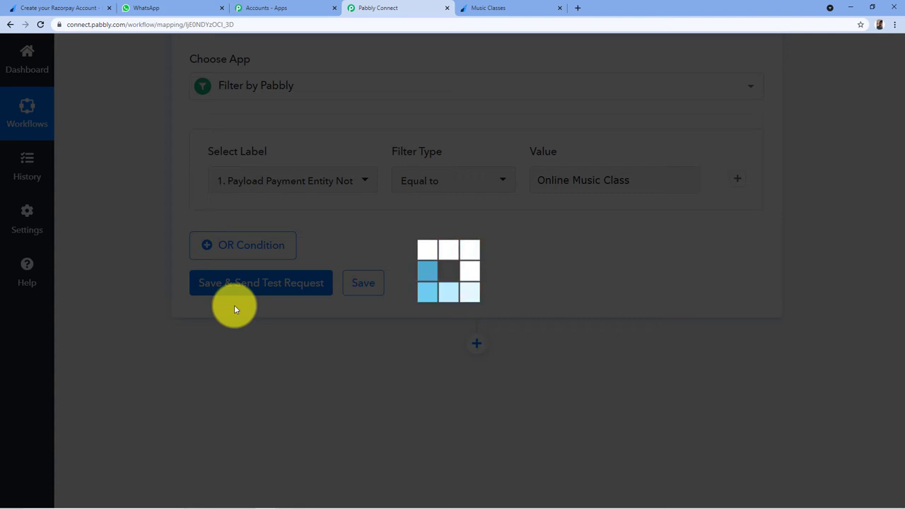
scroll(531, 289, down, 1)
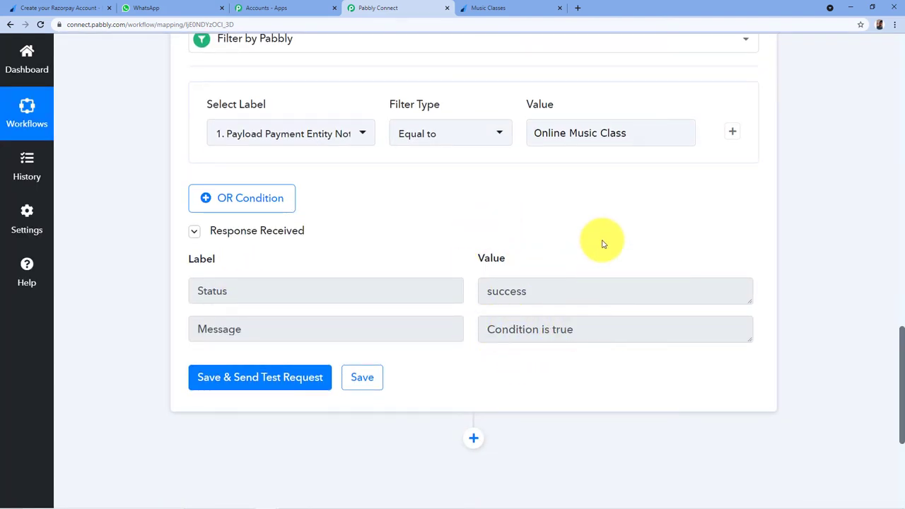
- Recheck the product name in the webhook response and collapse the Filter by Pabbly step
scroll(728, 248, up, 10)
scroll(797, 243, up, 1)
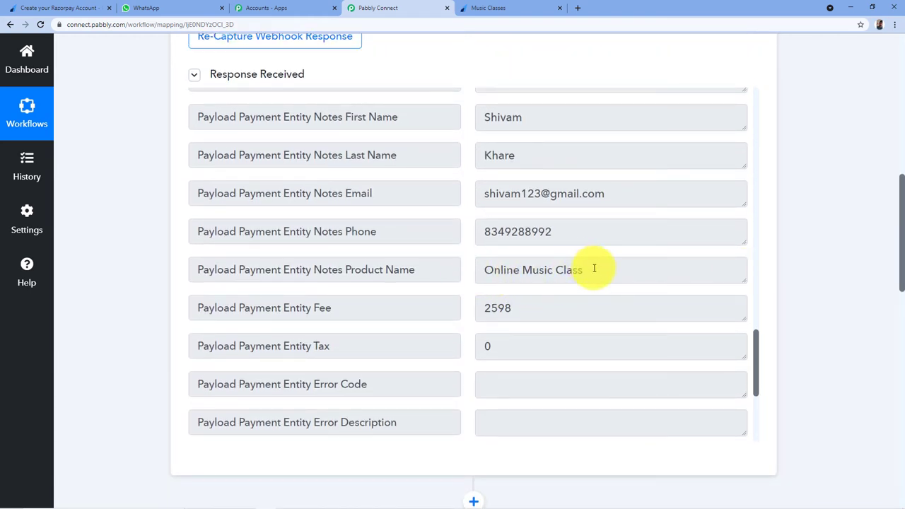
scroll(800, 216, down, 5)
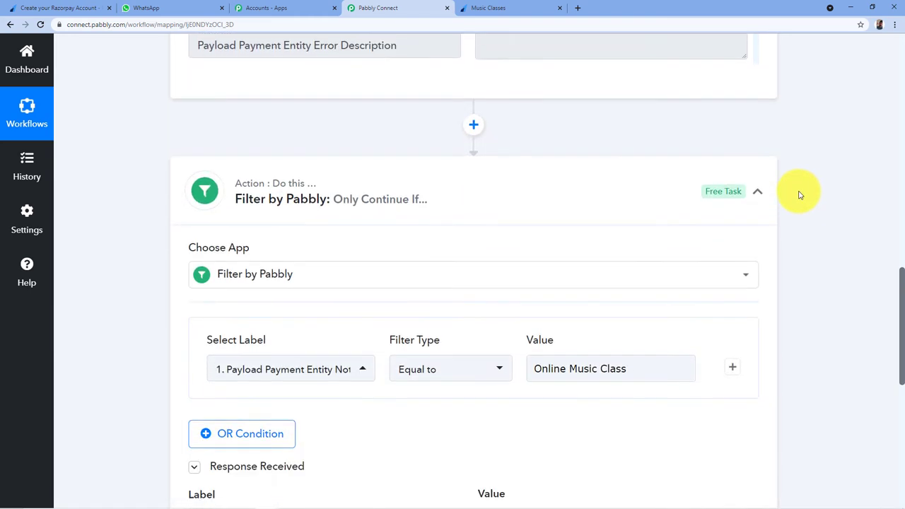
click(758, 192)
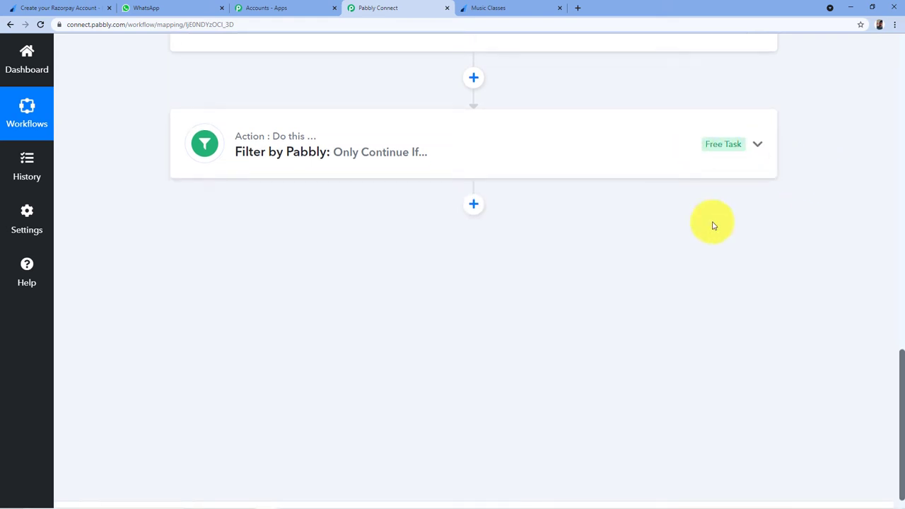
scroll(813, 215, up, 3)
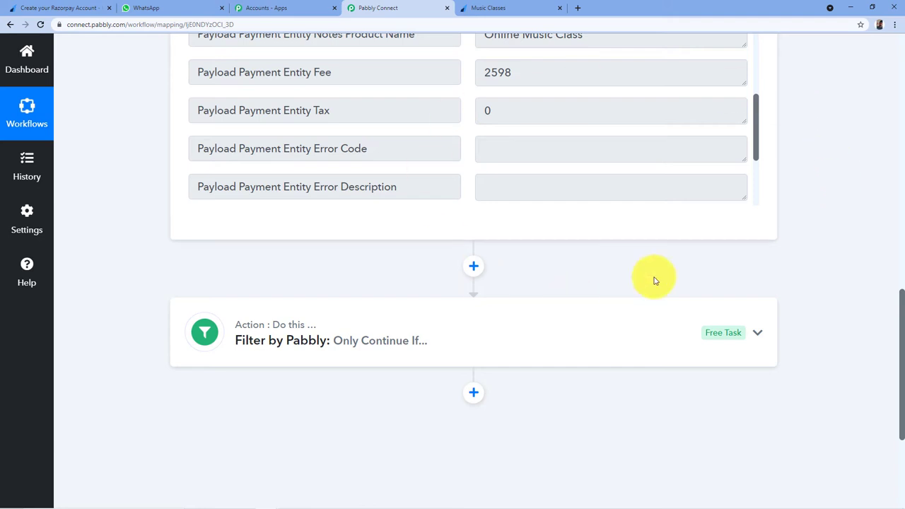
- Add an action step after the Filter by Pabbly step and choose WATI as its app
scroll(841, 207, up, 3)
scroll(813, 240, down, 5)
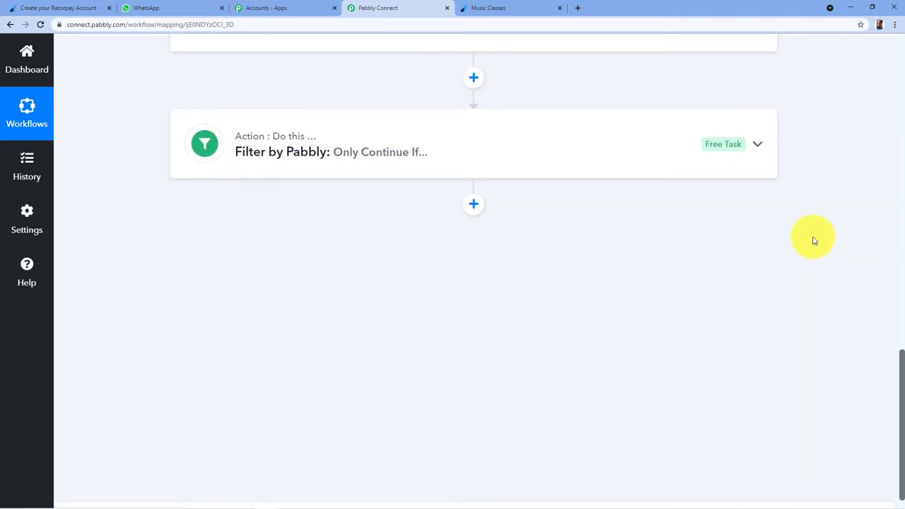
click(473, 204)
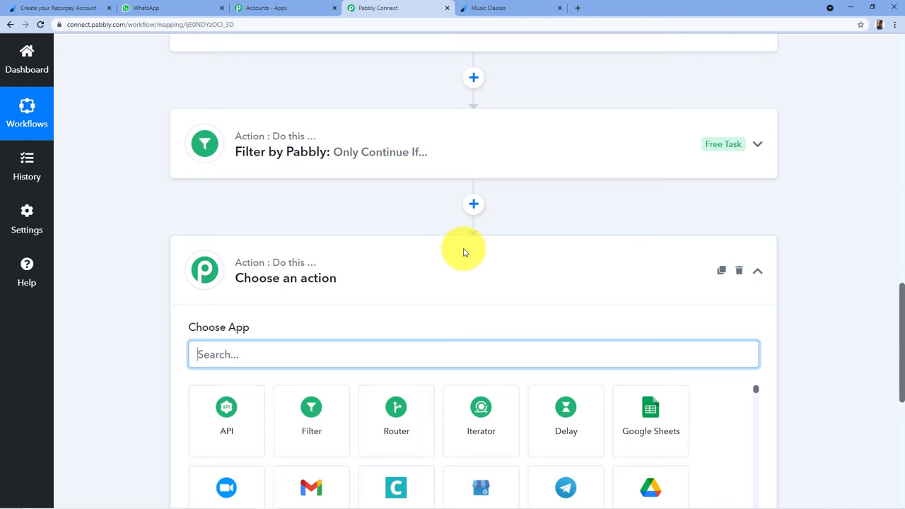
scroll(439, 234, down, 2)
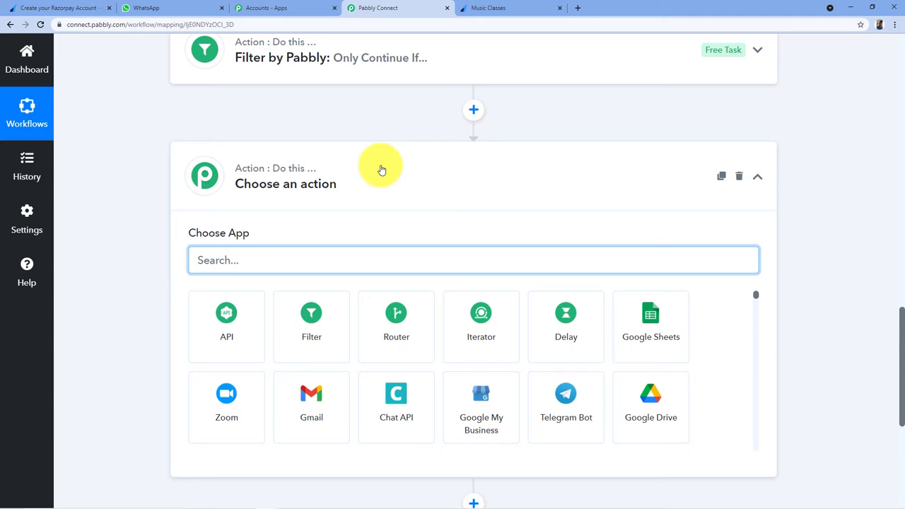
scroll(375, 172, down, 2)
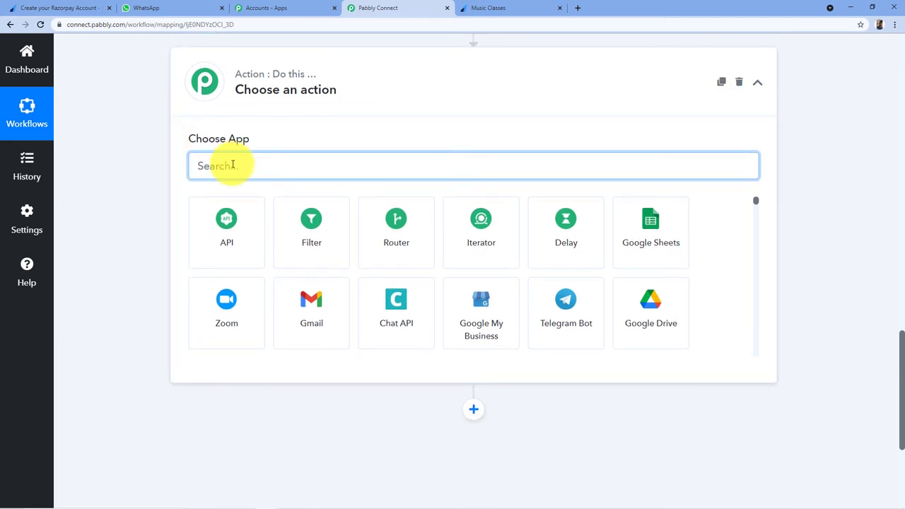
text(WAI)
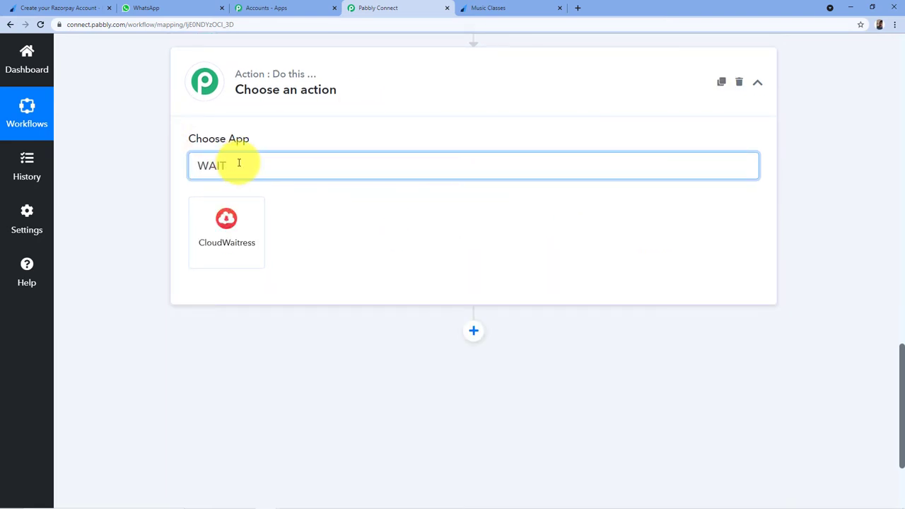
text(T)
key(BackSpace)
key(BackSpace)
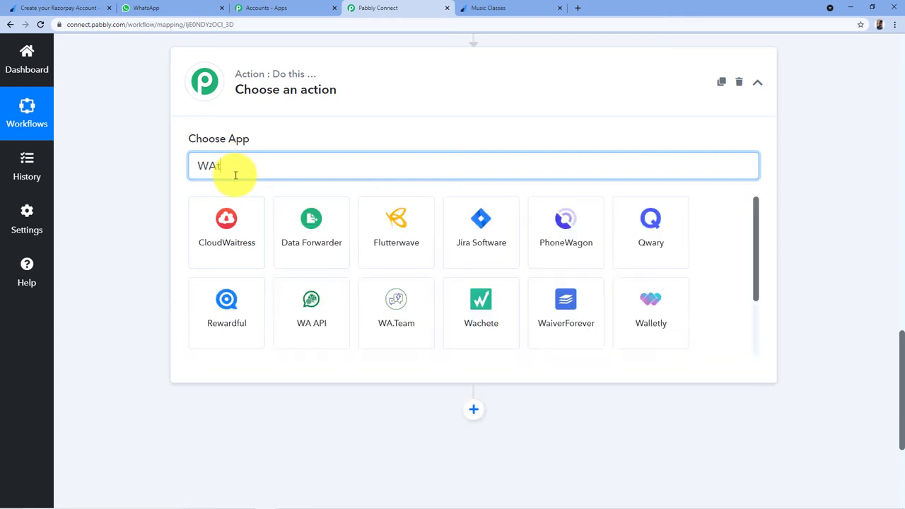
text(ti)
click(247, 237)
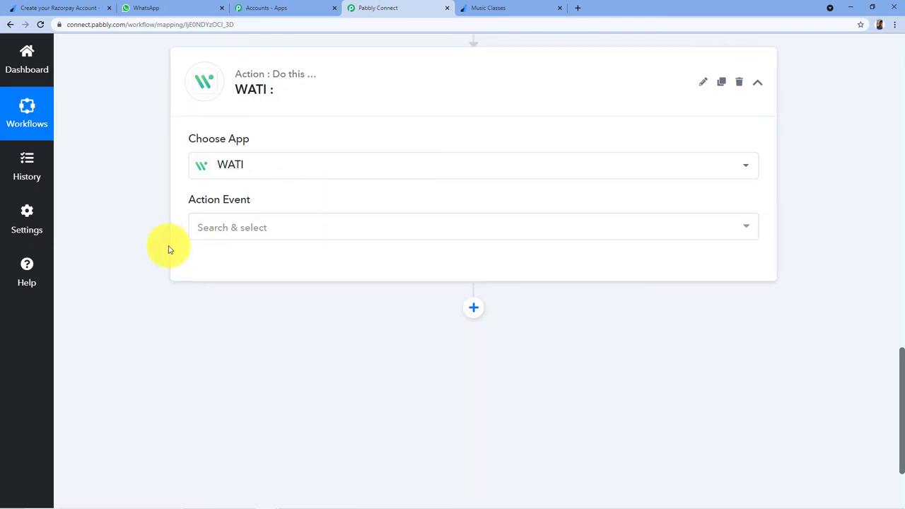
- Set the WATI action event to Send Template Message and choose to add a new connection
click(244, 224)
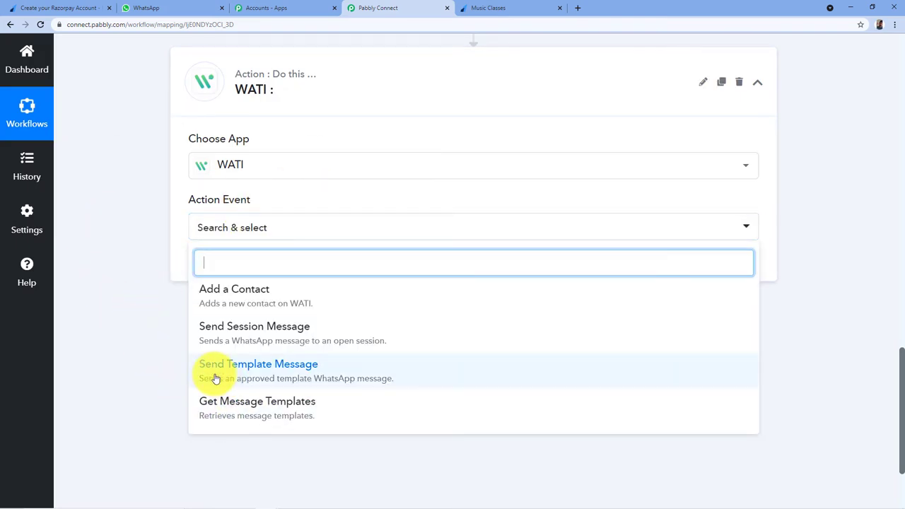
click(241, 378)
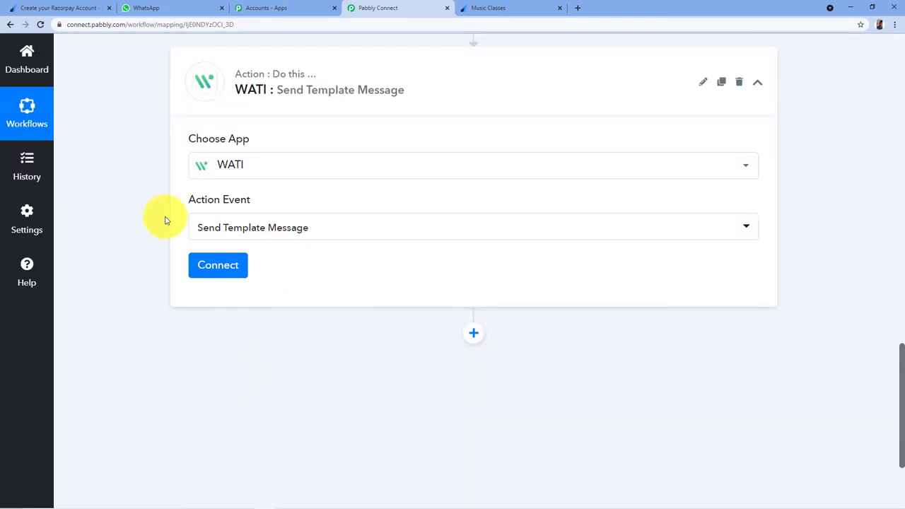
click(220, 266)
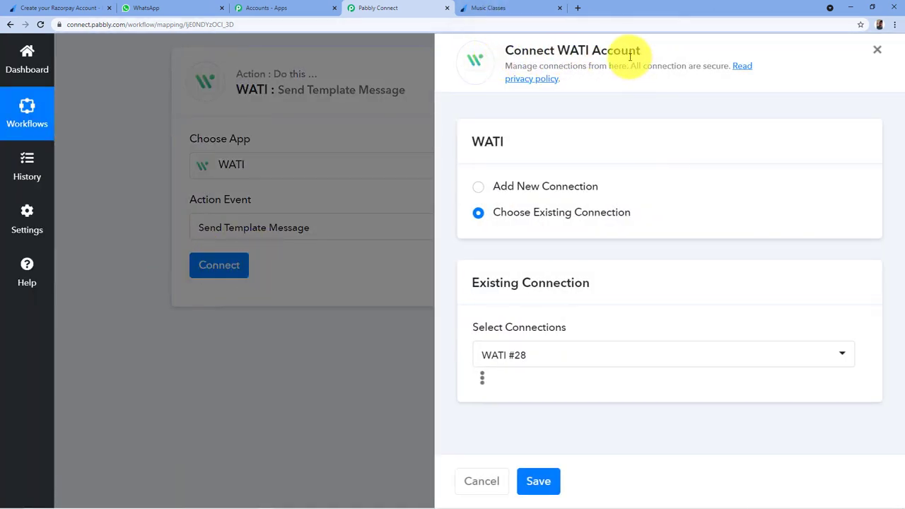
click(481, 190)
scroll(521, 186, down, 2)
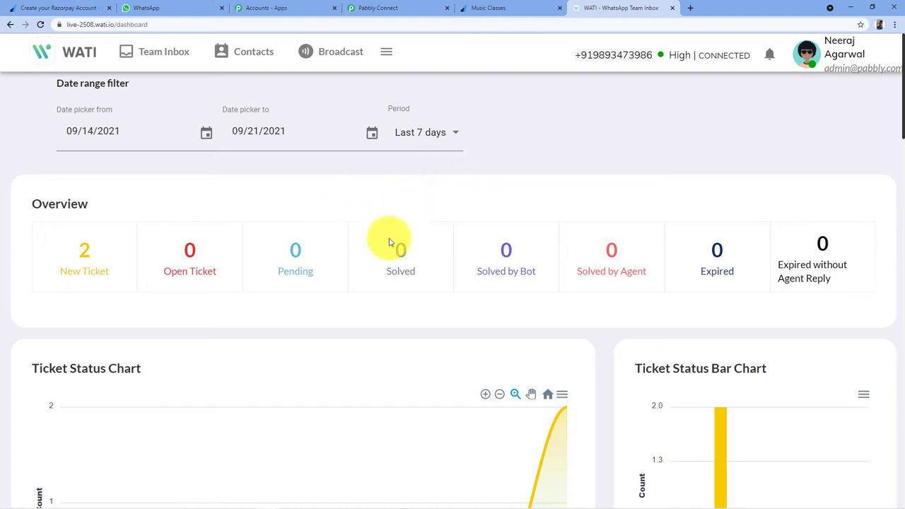
- Copy the API endpoint from WATI's API Docs into the API Endpoint field of the new Pabbly Connect connection
click(387, 54)
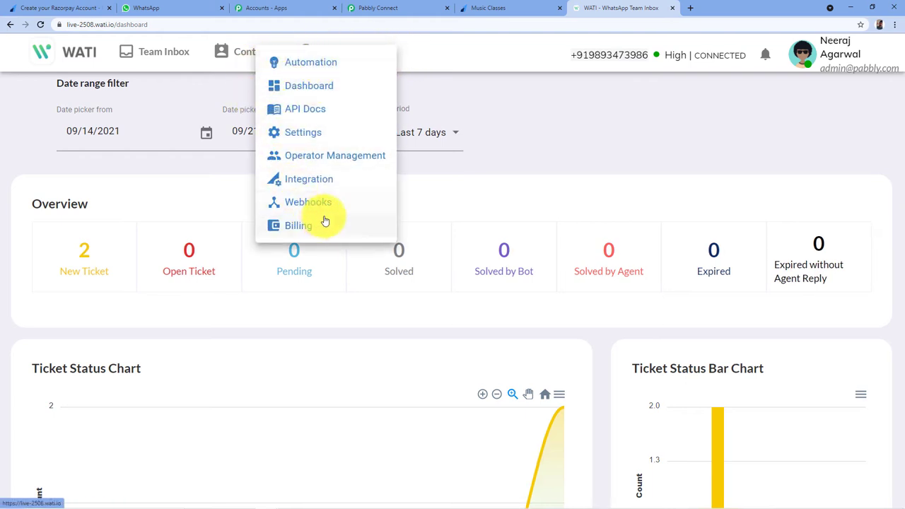
click(309, 114)
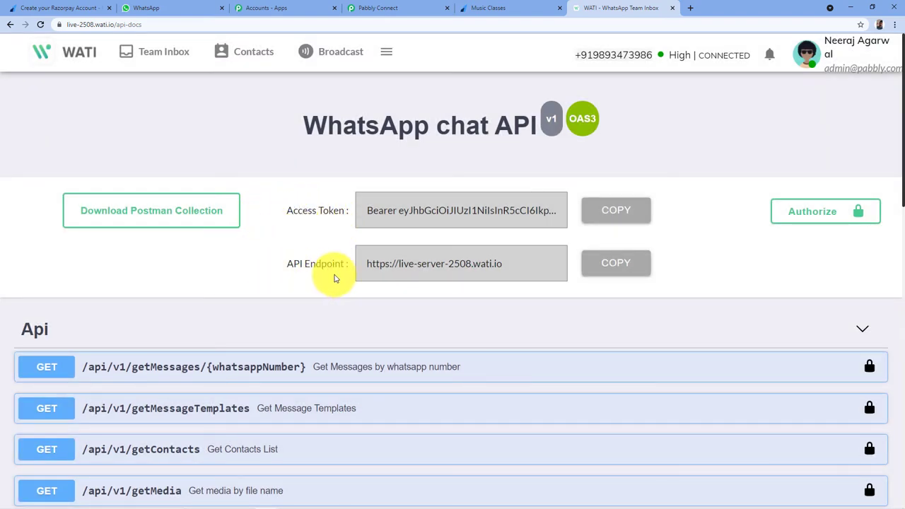
click(622, 256)
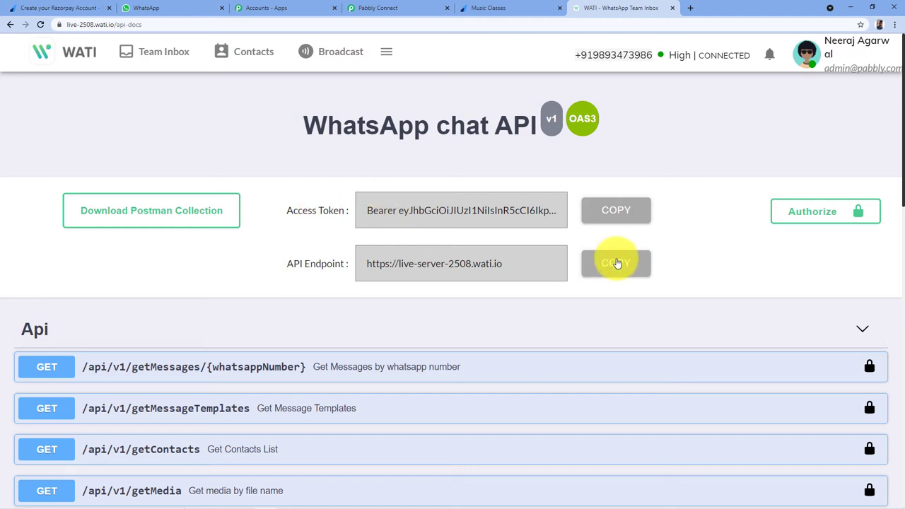
click(397, 6)
click(519, 286)
right_click(520, 286)
click(543, 358)
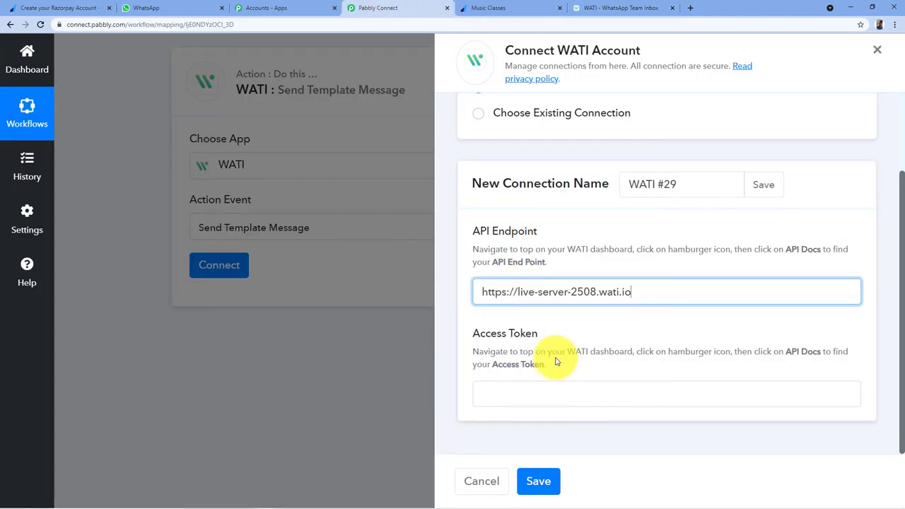
- Copy the access token from WATI's API Docs into the new connection's Access Token field and save the connection
click(625, 9)
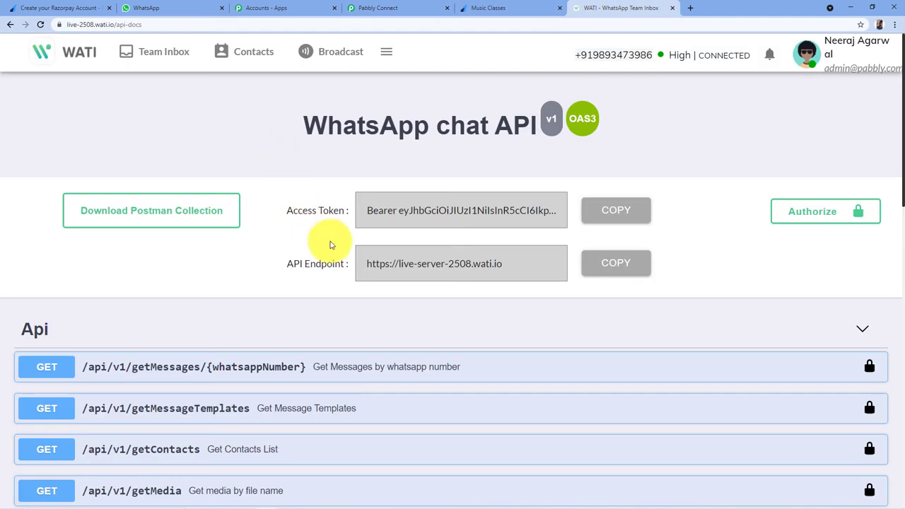
click(609, 216)
click(378, 8)
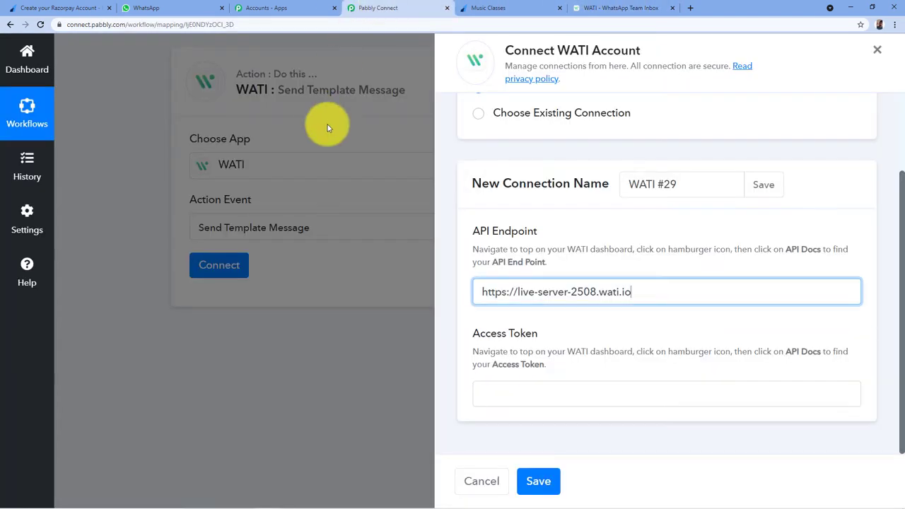
click(499, 388)
right_click(499, 388)
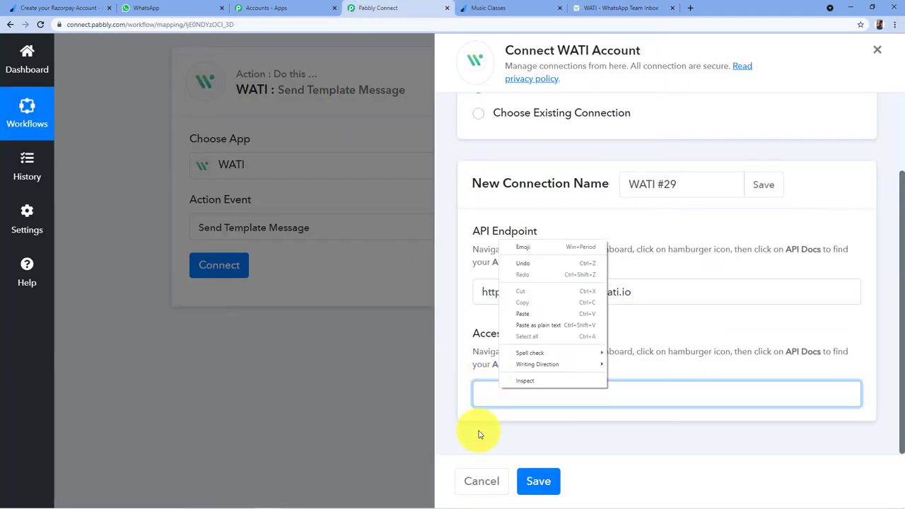
click(535, 313)
click(501, 327)
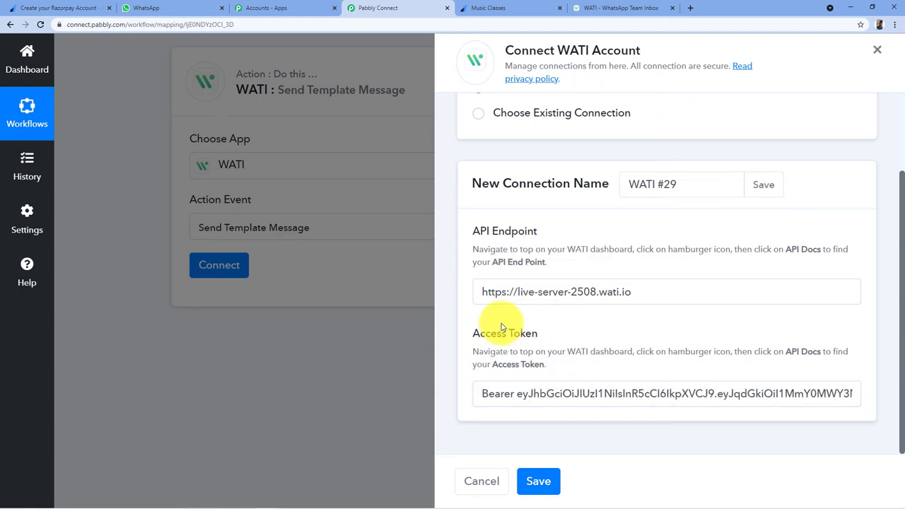
click(543, 486)
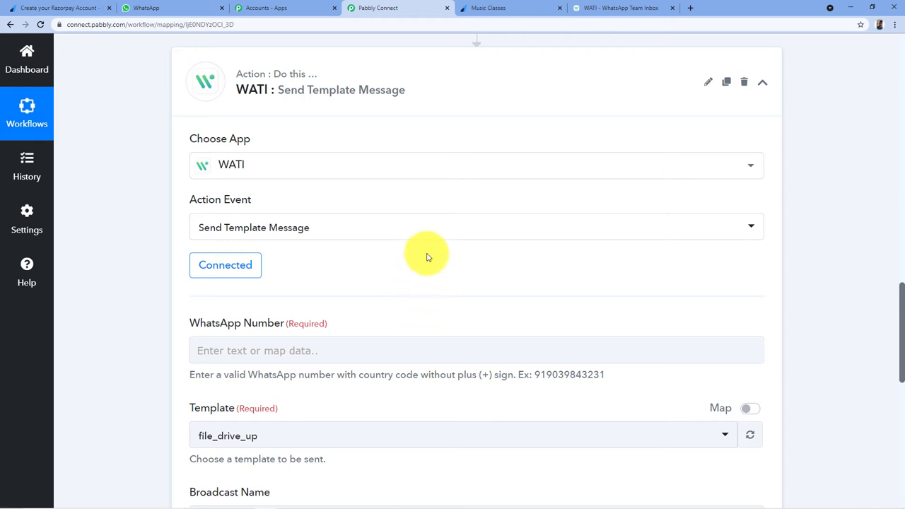
- Compare the number format required by the WhatsApp Number field with the Notes Phone value in the webhook response
scroll(396, 263, down, 2)
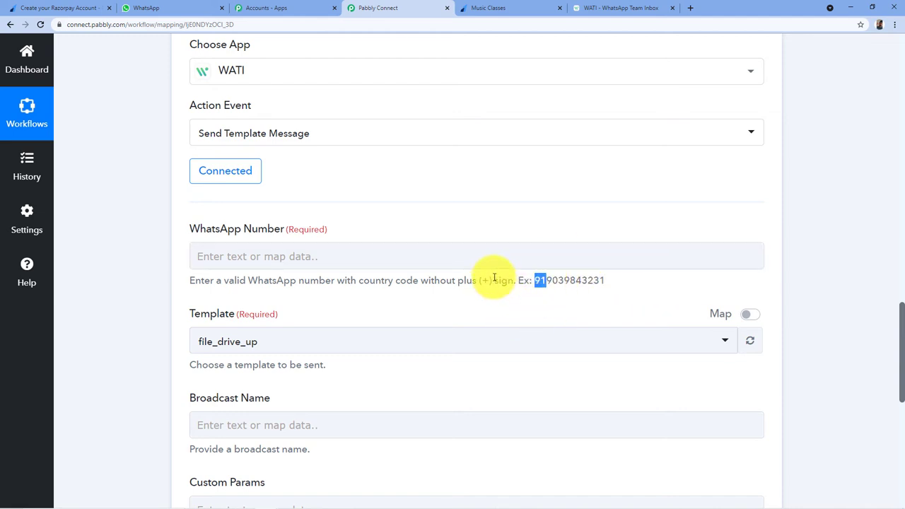
click(592, 221)
scroll(848, 196, up, 3)
scroll(827, 217, up, 6)
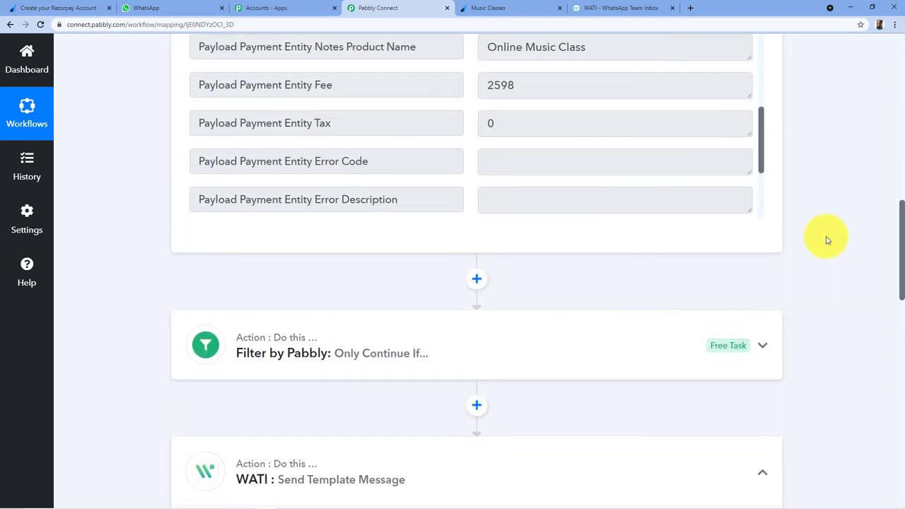
scroll(830, 222, up, 4)
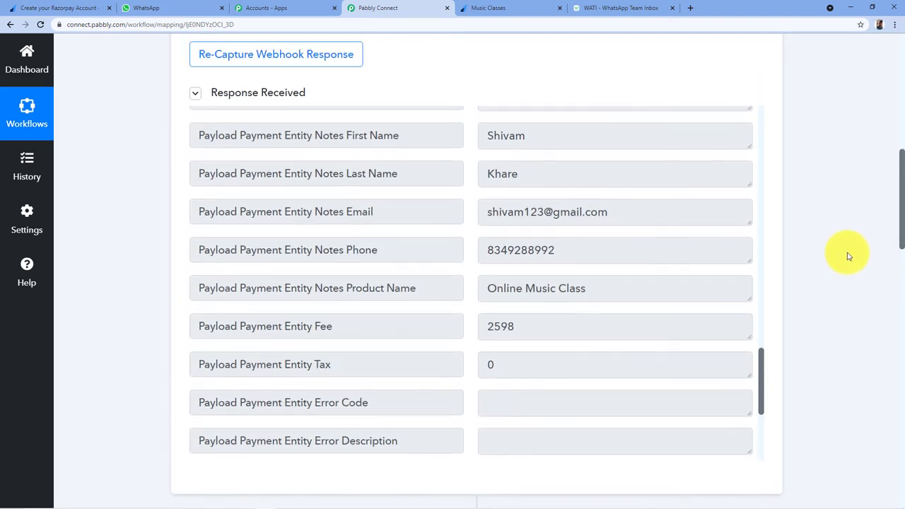
scroll(626, 248, up, 3)
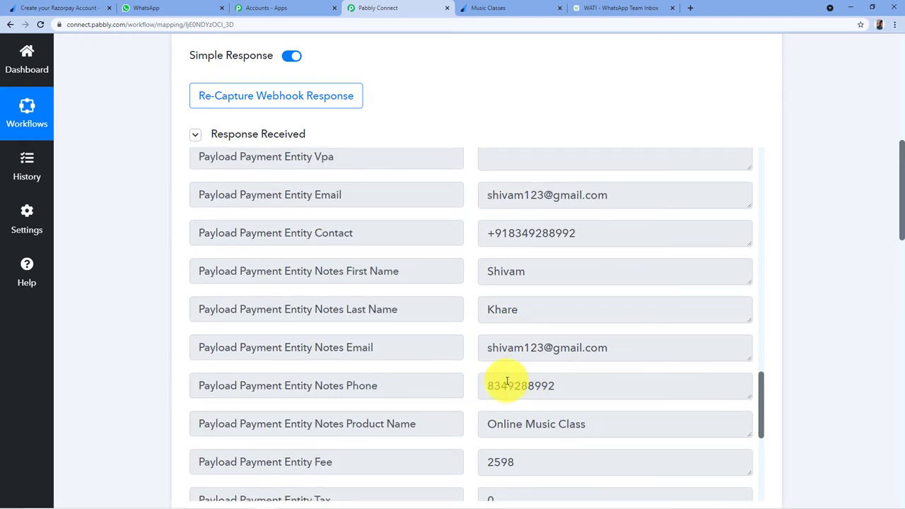
drag(485, 385, 579, 383)
click(547, 375)
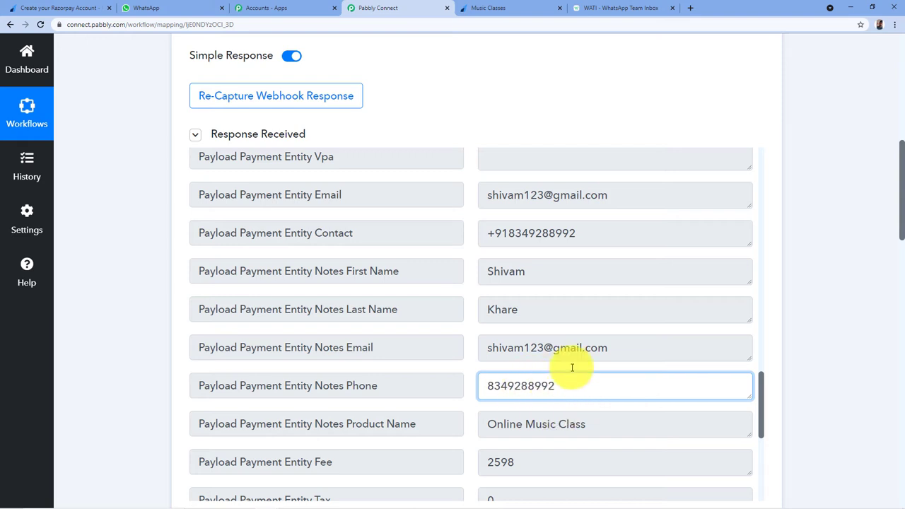
- Examine the plus sign and country code of the Payload Payment Entity Contact value in the webhook response
click(486, 234)
mouse_move(485, 234)
mouse_down()
mouse_move(586, 233)
mouse_move(497, 233)
mouse_up()
click(490, 236)
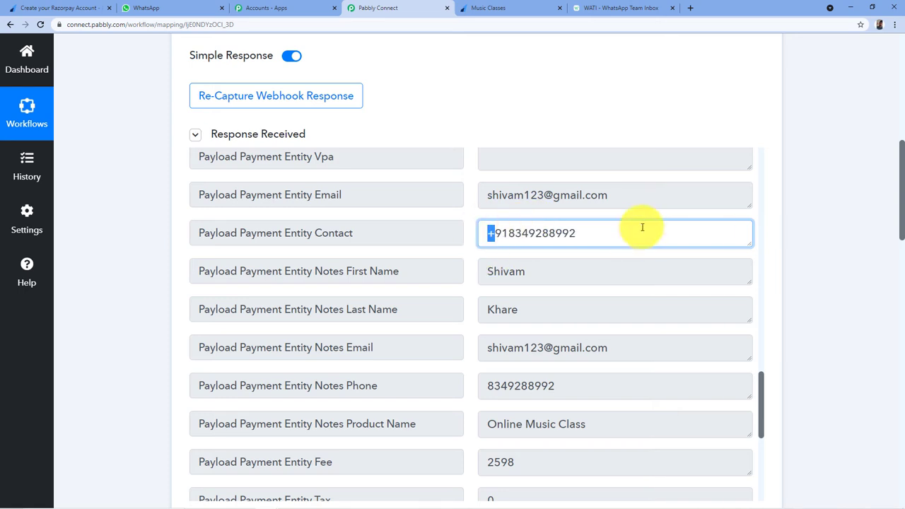
click(591, 232)
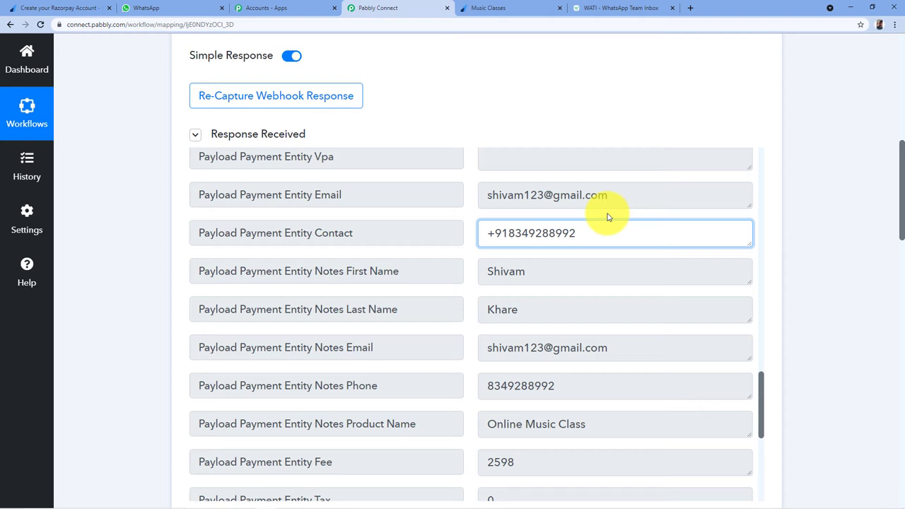
scroll(606, 208, down, 1)
mouse_move(484, 186)
mouse_down()
mouse_move(600, 185)
mouse_move(484, 186)
mouse_up()
click(583, 186)
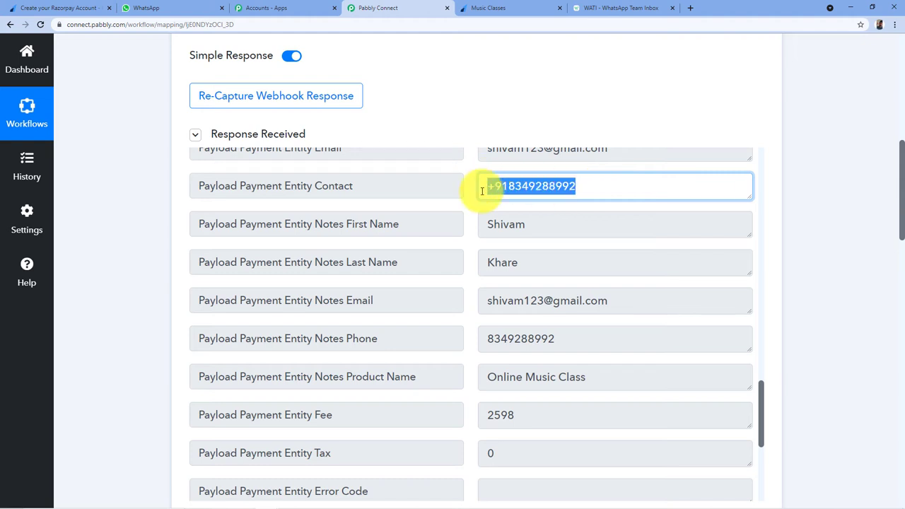
click(484, 188)
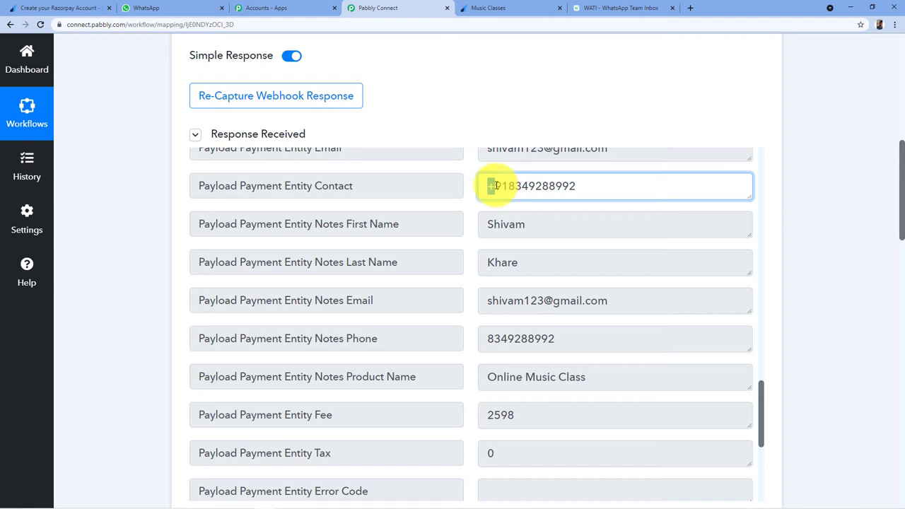
drag(588, 186, 499, 178)
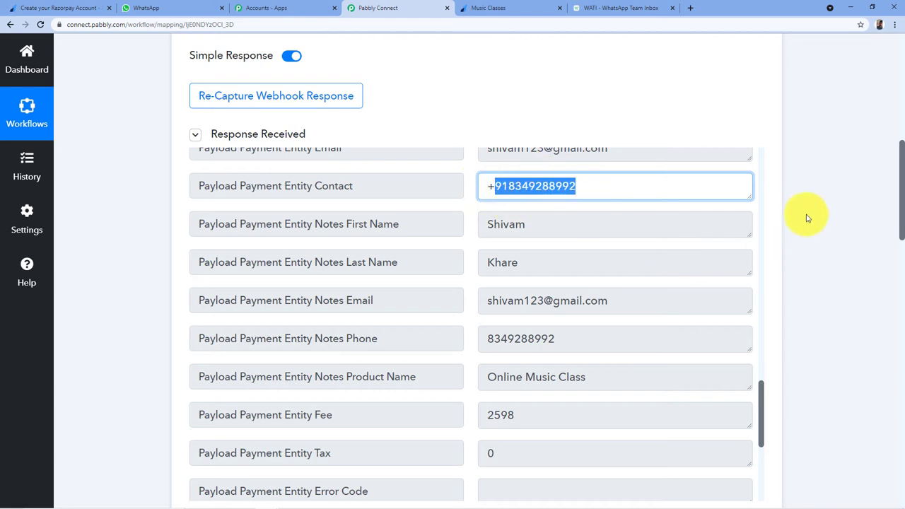
- Insert an action step between the filter and the WATI step, with Number Formatter by Pabbly as its app
scroll(806, 217, down, 7)
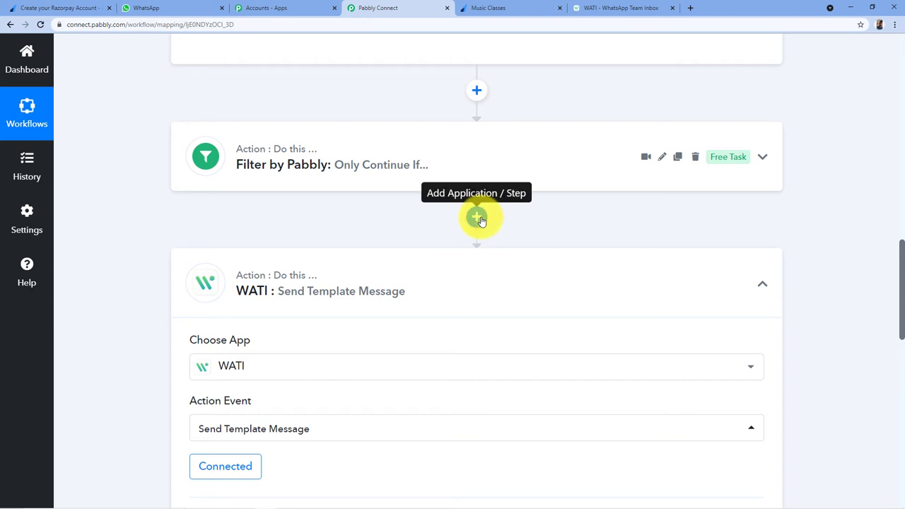
click(477, 219)
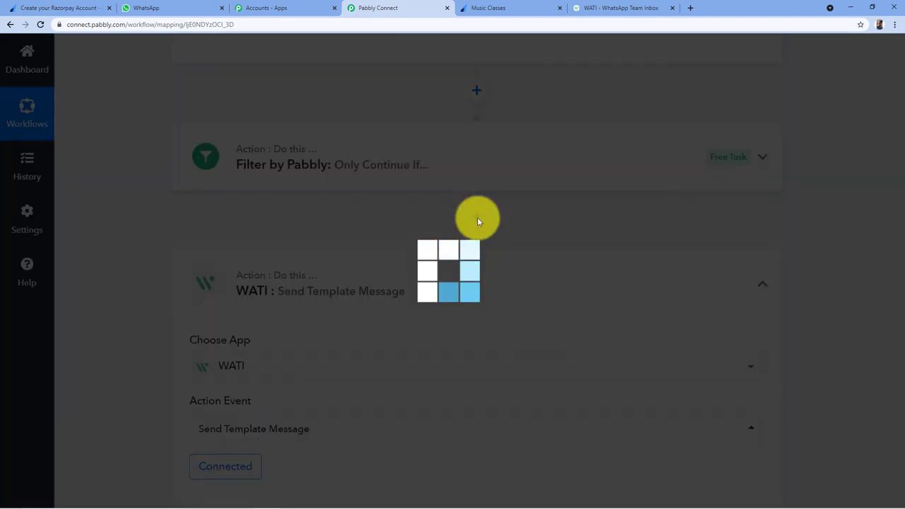
scroll(202, 222, down, 2)
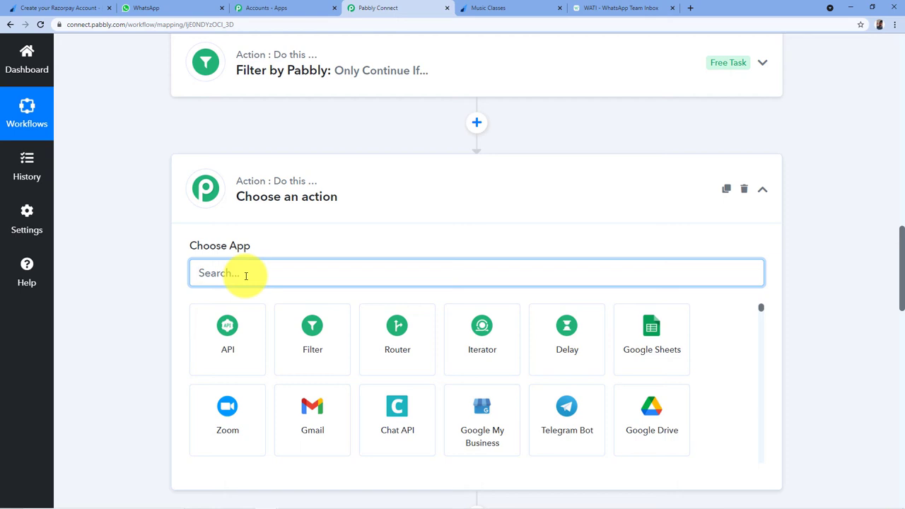
text(Number)
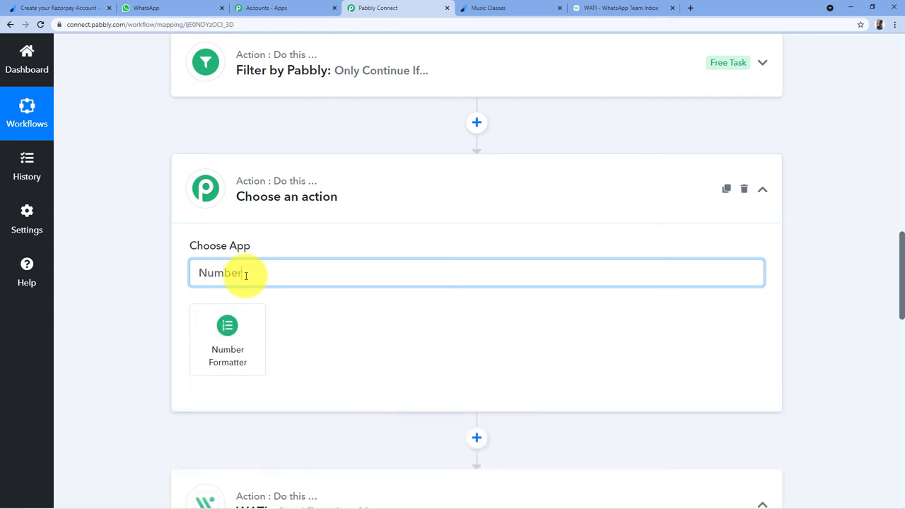
click(229, 346)
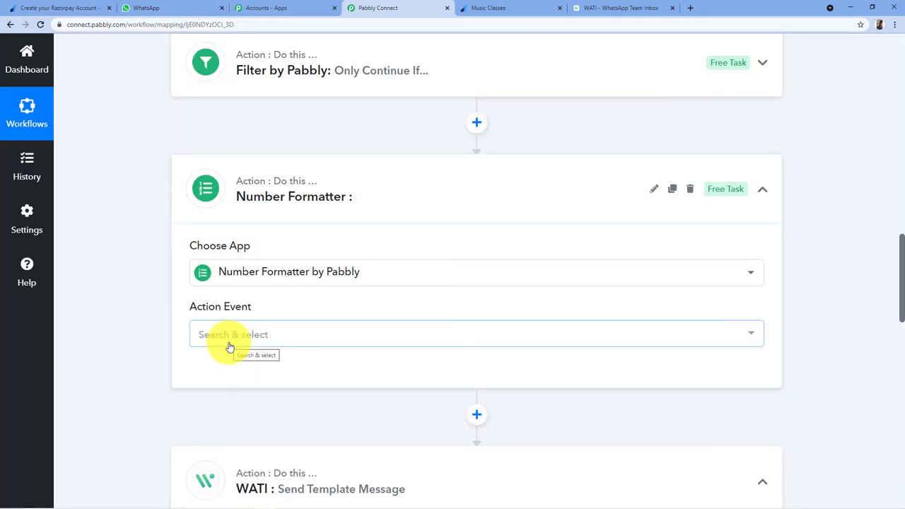
- Set the Number Formatter step's action event to Spreadsheet Formulas and connect it
click(229, 344)
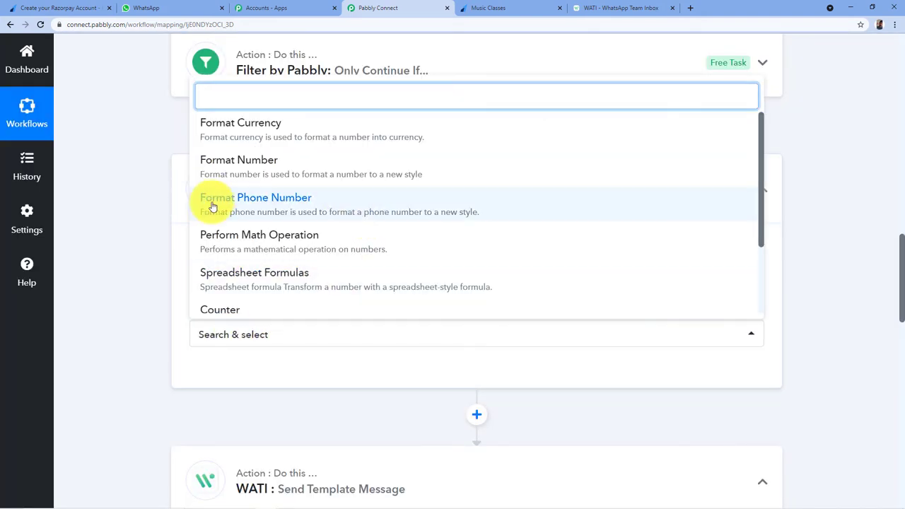
click(234, 275)
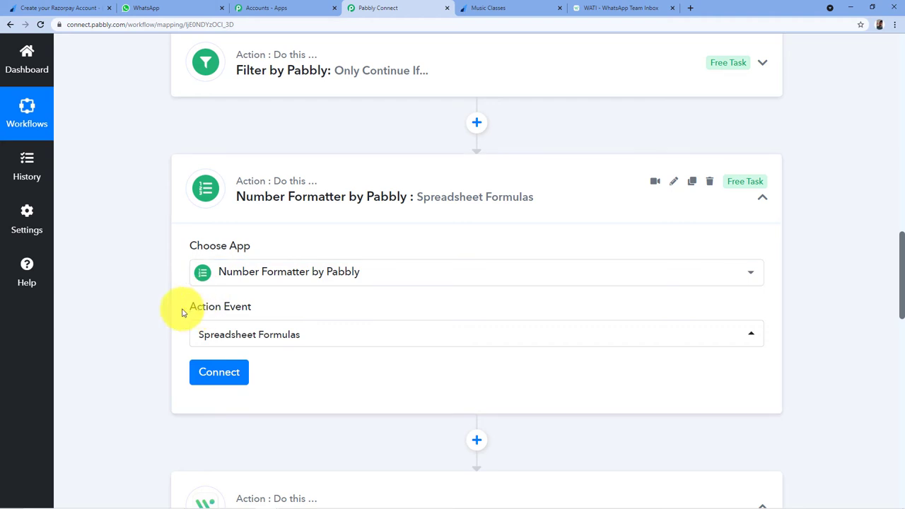
scroll(233, 307, down, 2)
click(219, 277)
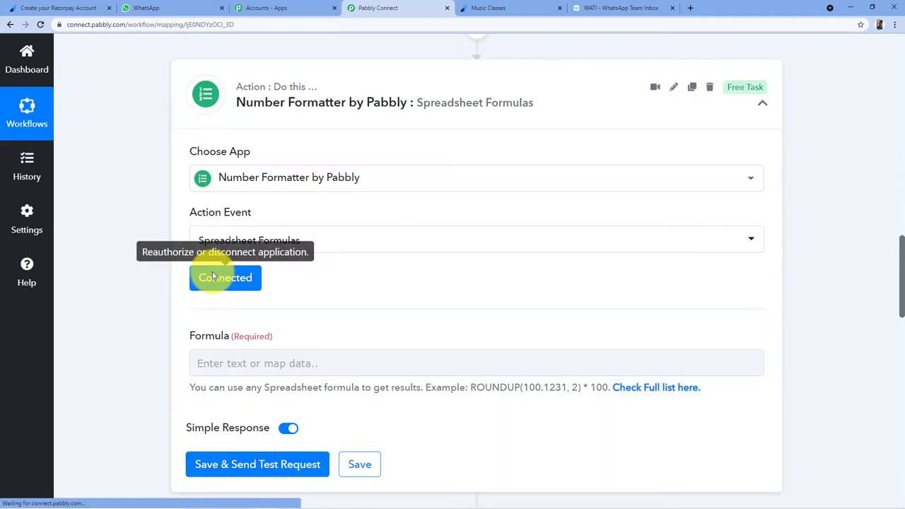
- Open Pabbly's full list of supported spreadsheet formulas and look up the SUBSTITUTE function
scroll(395, 275, down, 2)
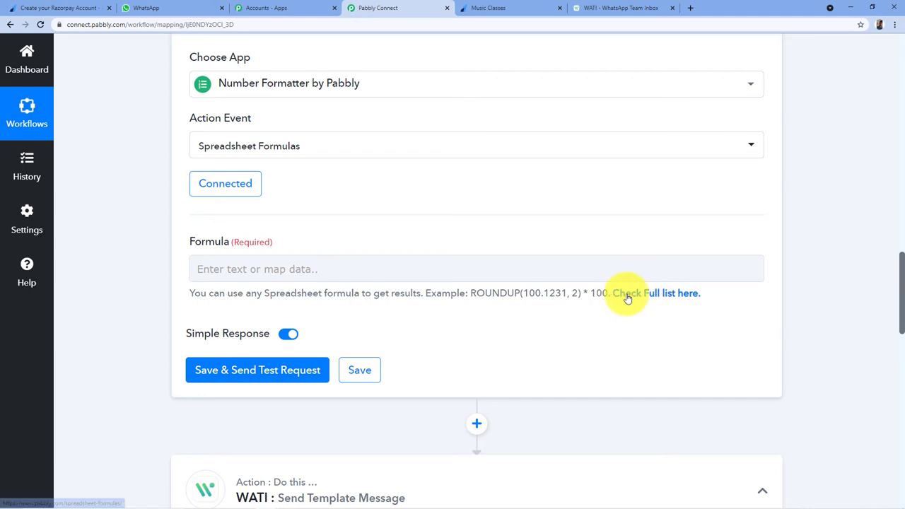
click(666, 295)
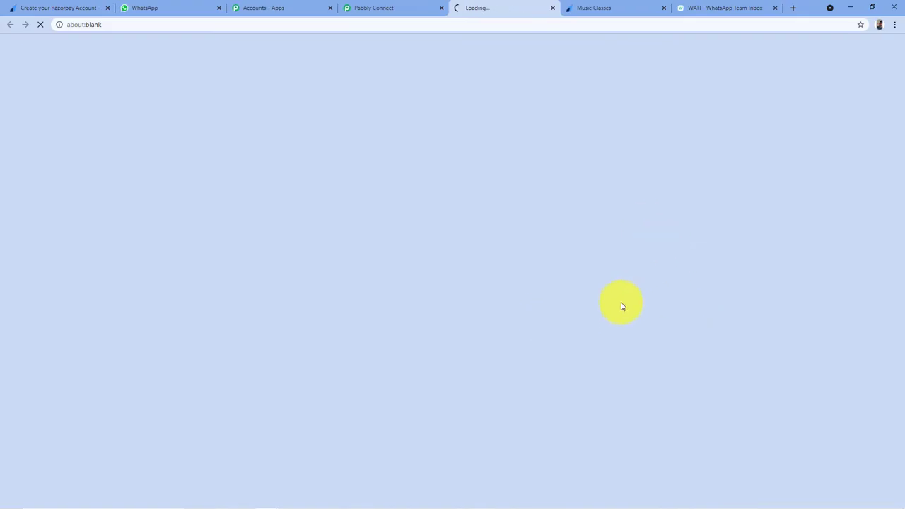
scroll(444, 268, down, 4)
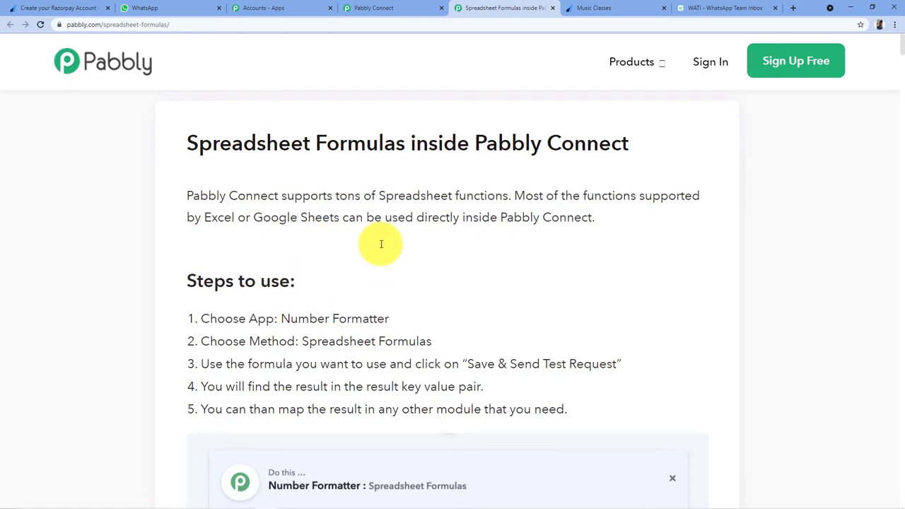
scroll(488, 150, down, 10)
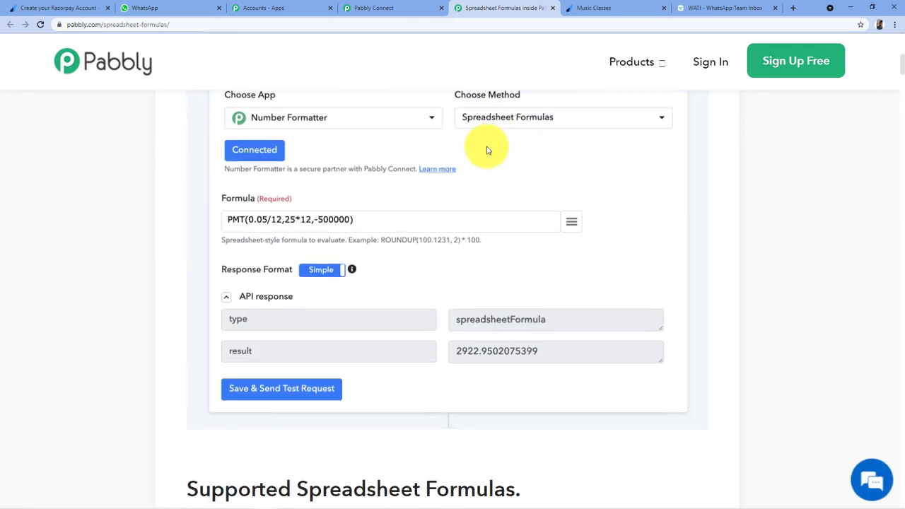
scroll(178, 229, down, 3)
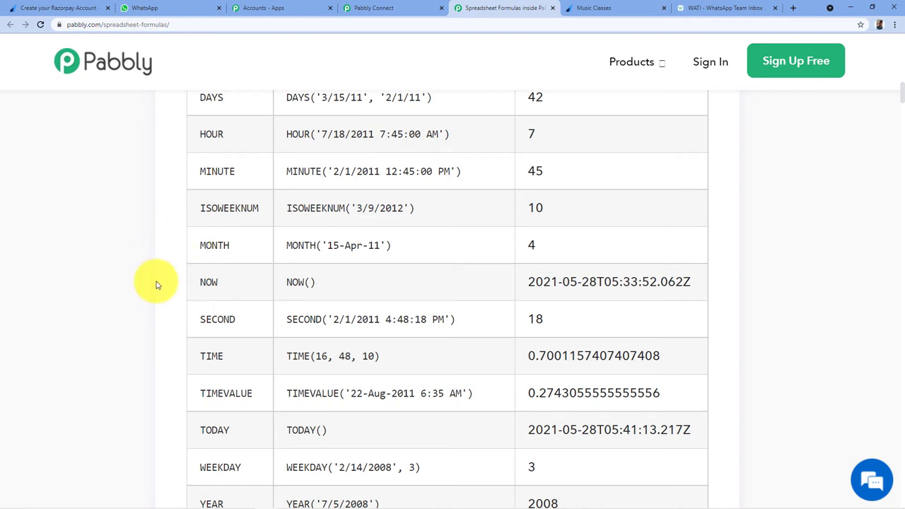
key(ctrl+f)
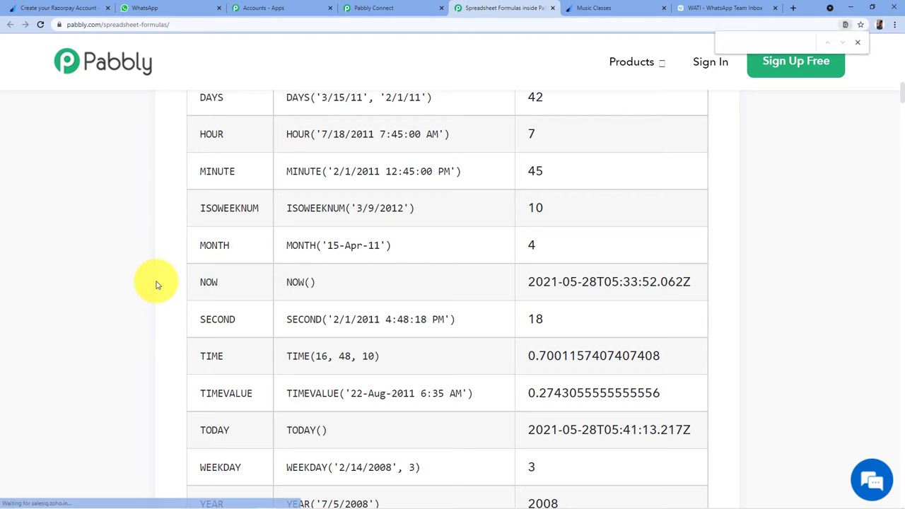
text(sub)
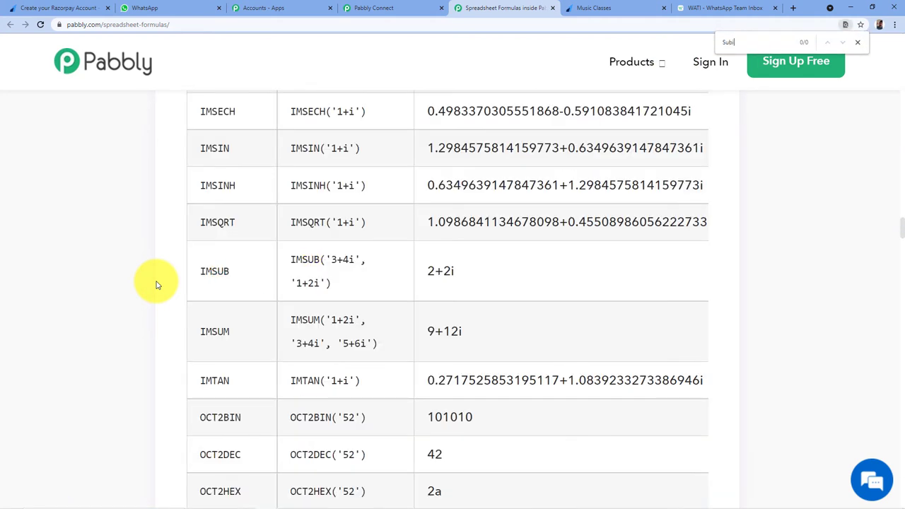
text(s)
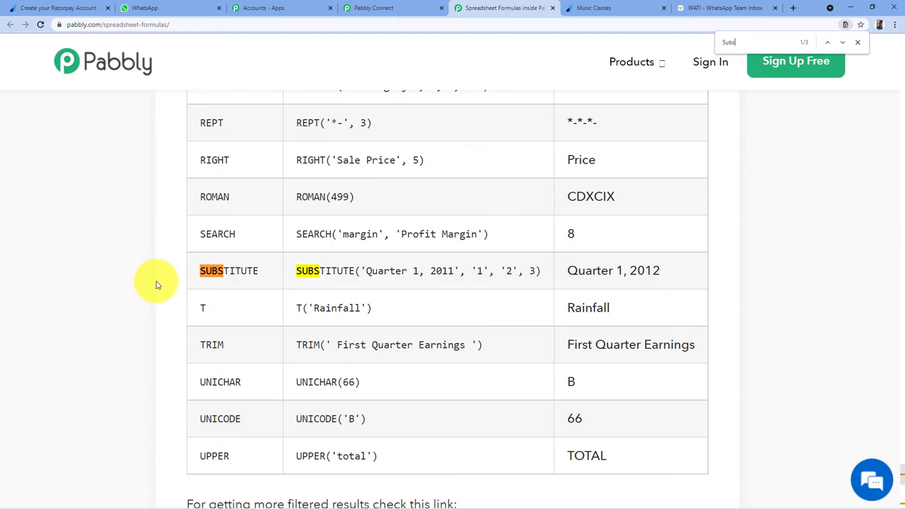
mouse_move(199, 277)
mouse_down()
mouse_move(266, 280)
mouse_move(203, 270)
mouse_up()
click(266, 274)
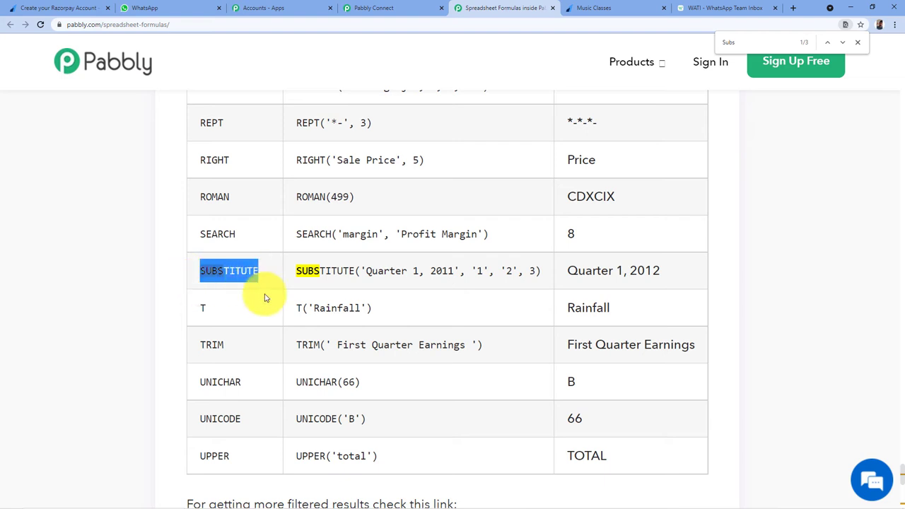
- Return to the Pabbly Connect workflow and begin the Number Formatter's formula with SUBSTITUTE(
click(346, 8)
scroll(499, 176, up, 3)
scroll(494, 198, down, 4)
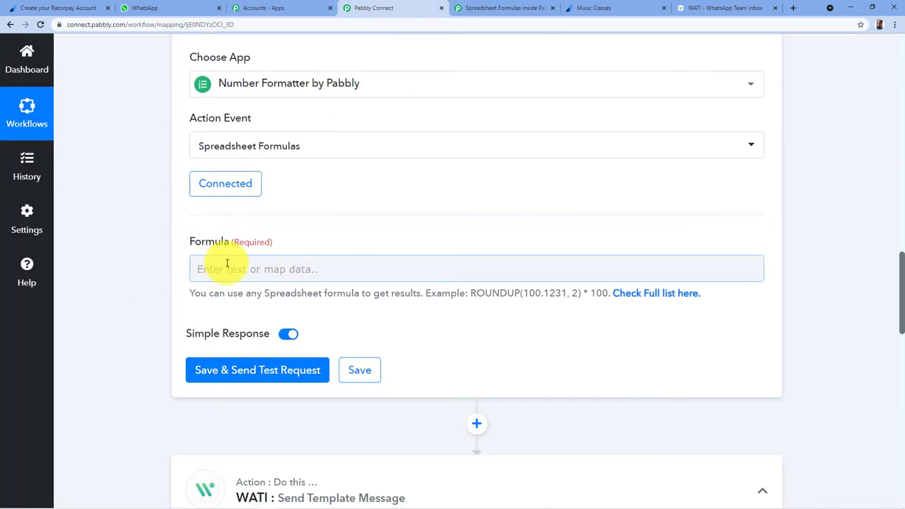
click(221, 265)
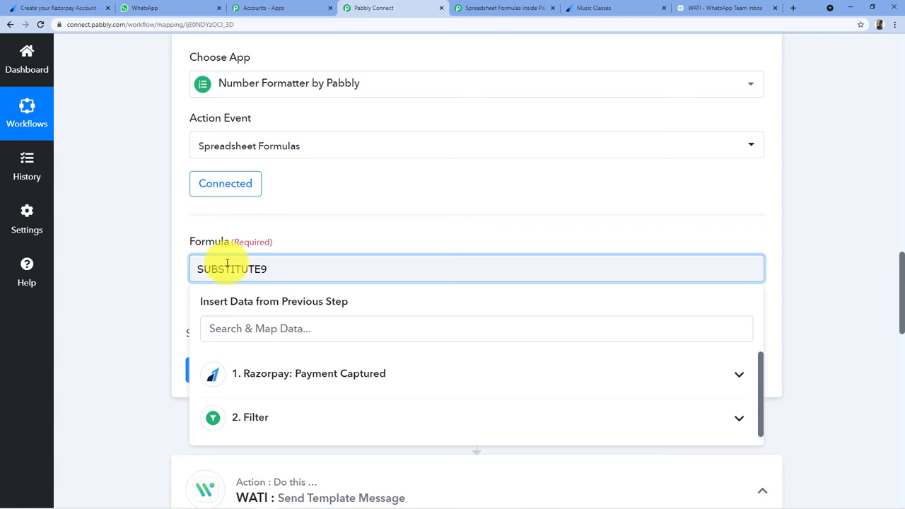
scroll(240, 255, down, 1)
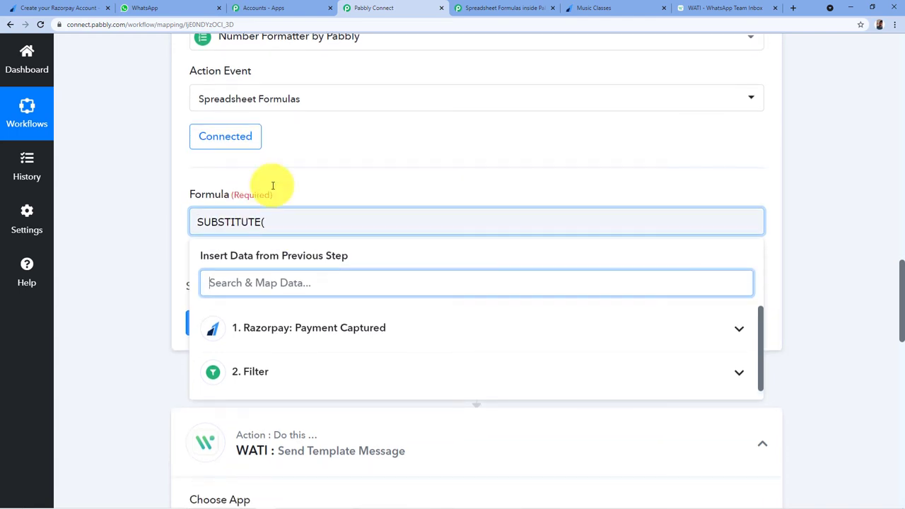
- Map Razorpay's Payload Payment Entity Contact into the formula and complete it with ,"+","") to strip the plus sign
scroll(389, 264, down, 1)
click(347, 281)
scroll(434, 246, down, 2)
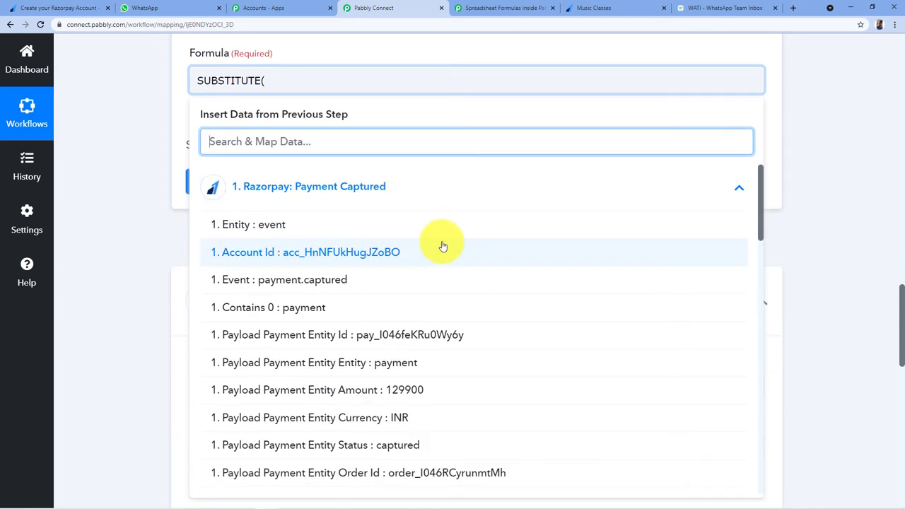
scroll(404, 227, down, 2)
scroll(367, 178, up, 2)
click(307, 78)
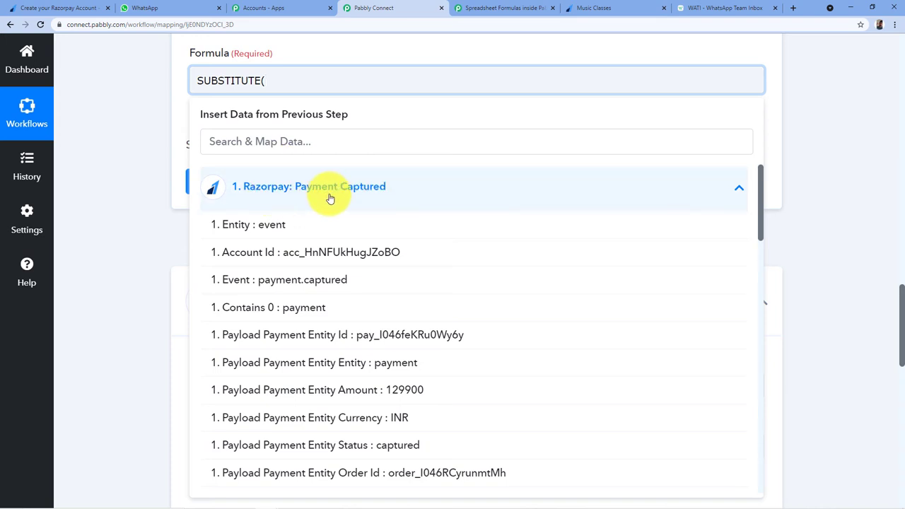
scroll(384, 198, down, 9)
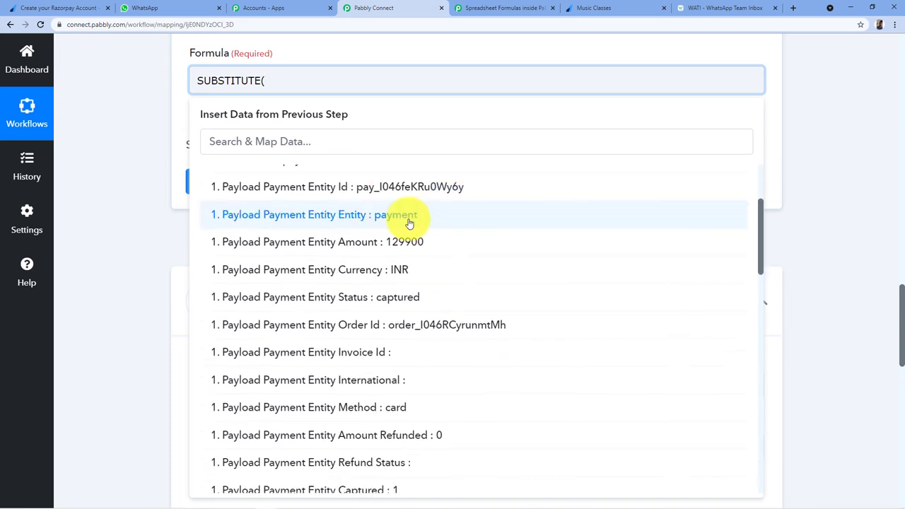
scroll(414, 221, down, 5)
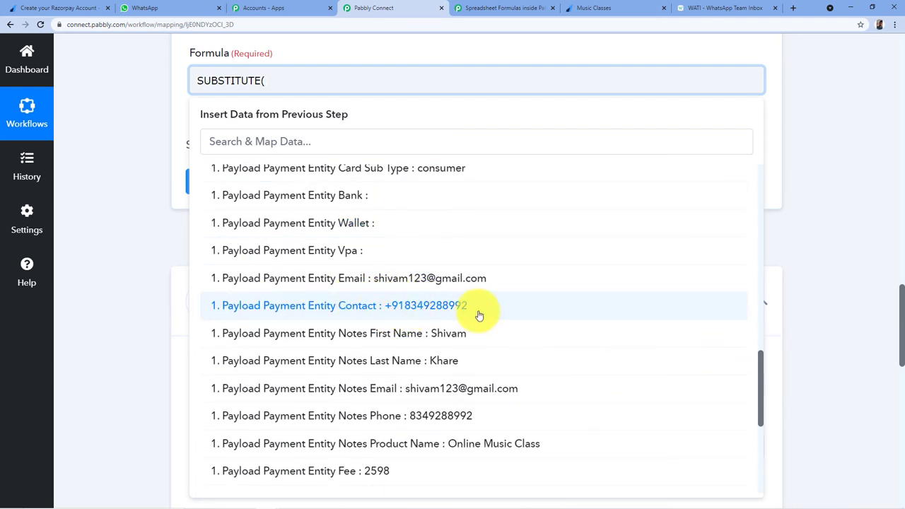
click(374, 304)
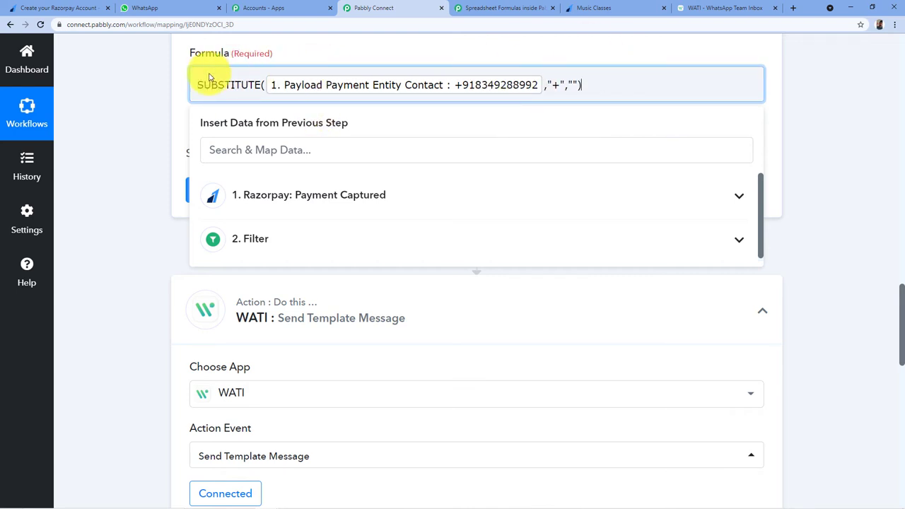
click(174, 99)
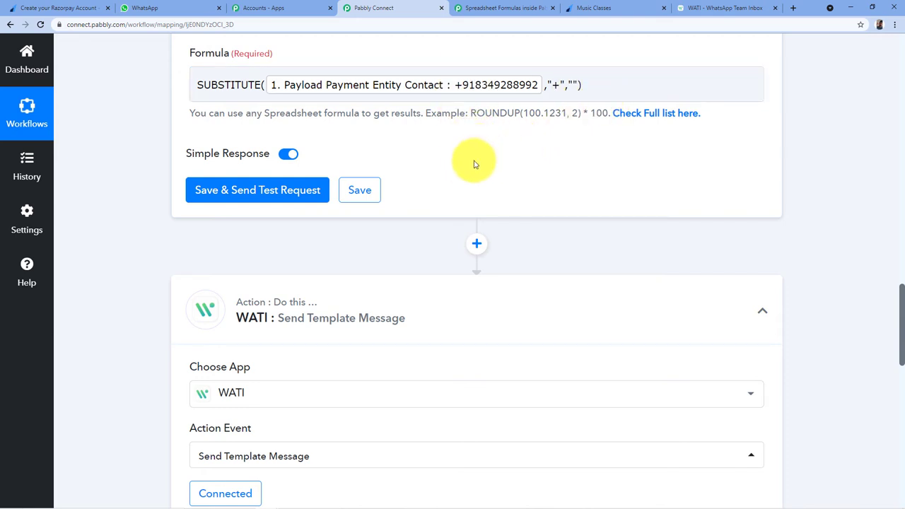
- Save the Number Formatter step with a test request and check the country code in its Result value
scroll(476, 162, up, 1)
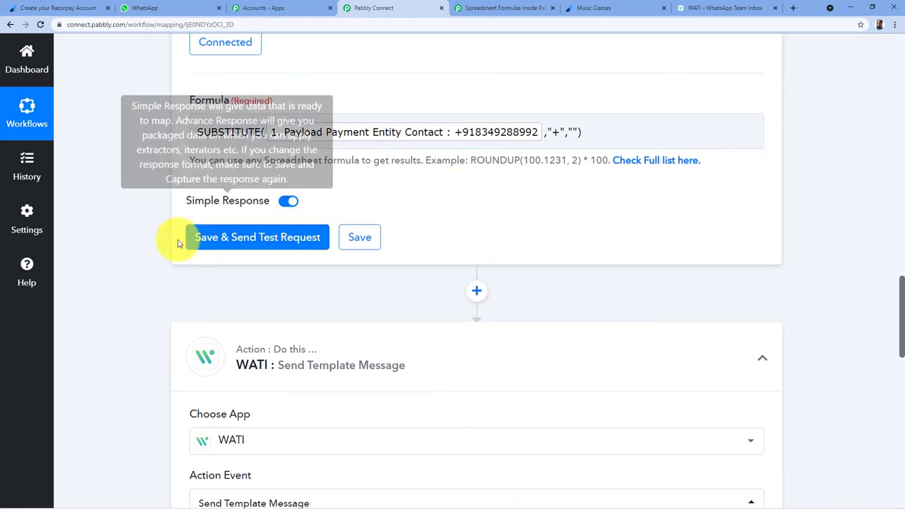
click(239, 243)
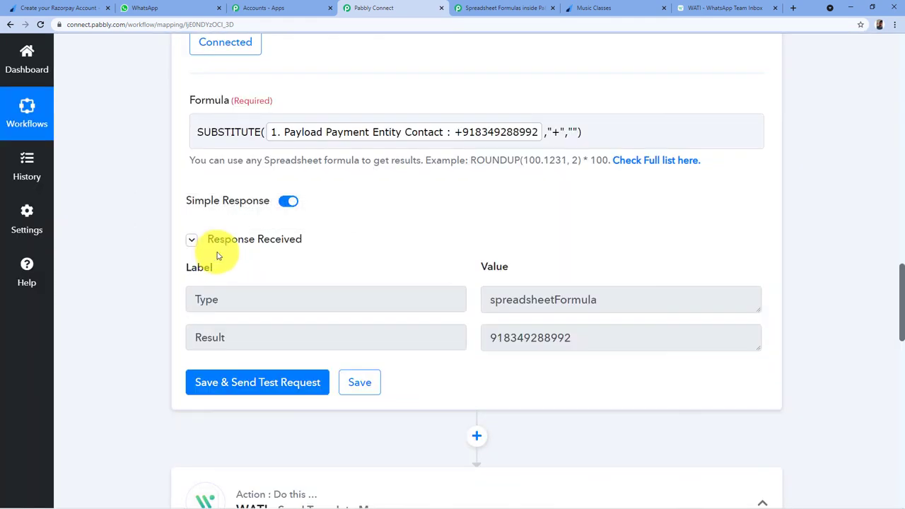
scroll(217, 254, down, 1)
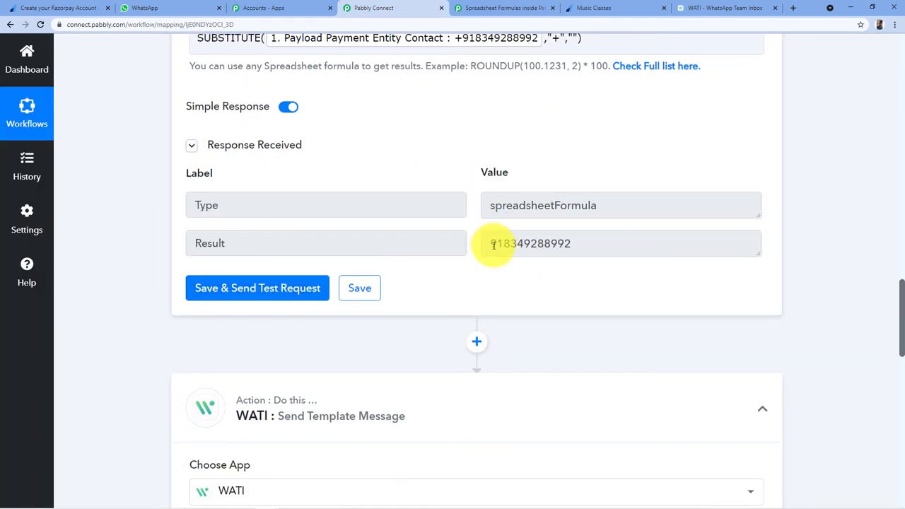
mouse_move(503, 243)
mouse_down()
mouse_move(516, 243)
mouse_move(492, 242)
mouse_move(502, 244)
mouse_up()
- Review the Number Formatter step's action event and SUBSTITUTE formula against the Result value in its response
scroll(481, 78, up, 2)
scroll(466, 114, up, 2)
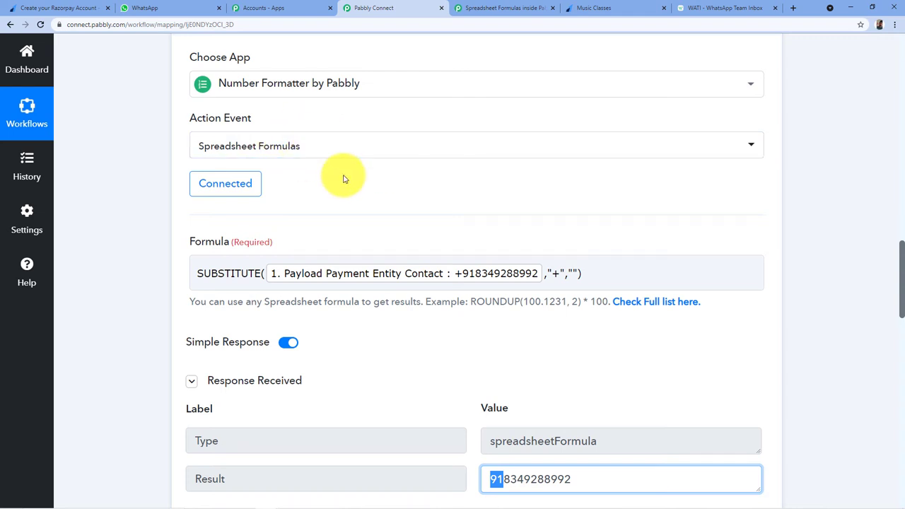
scroll(343, 180, down, 1)
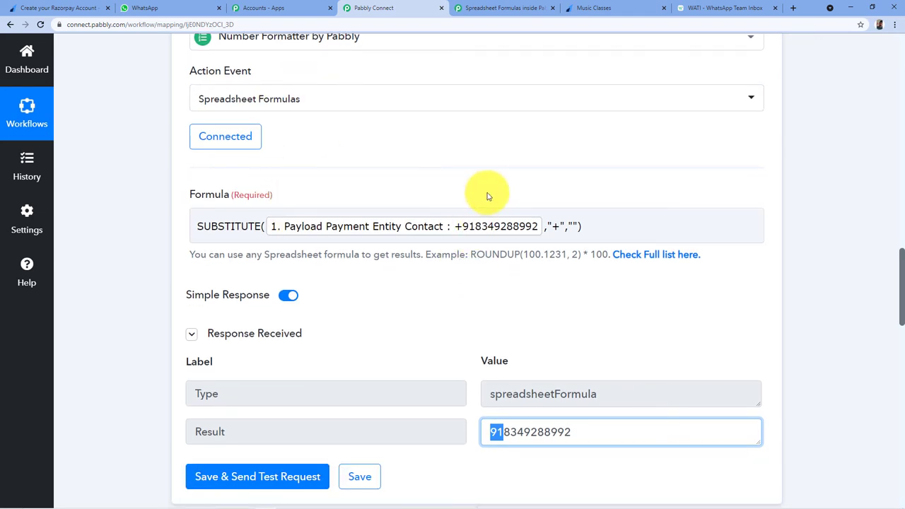
scroll(675, 246, up, 2)
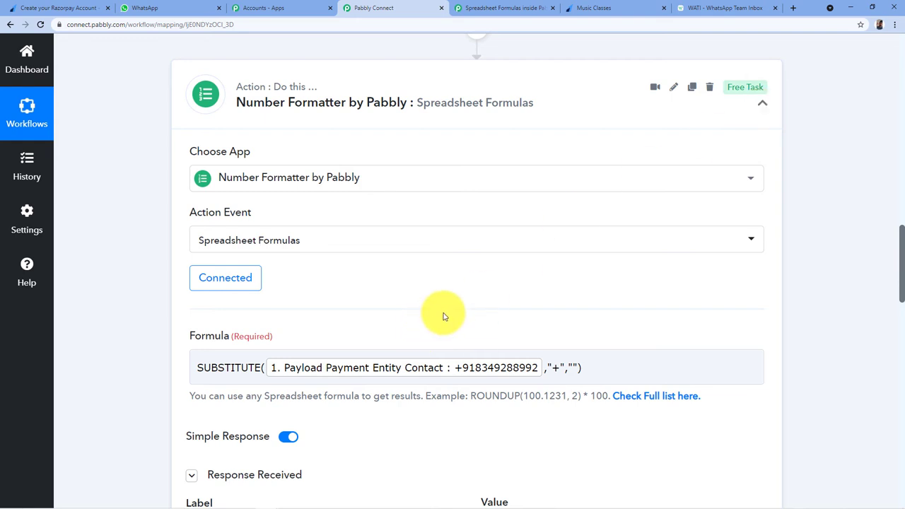
scroll(453, 311, down, 1)
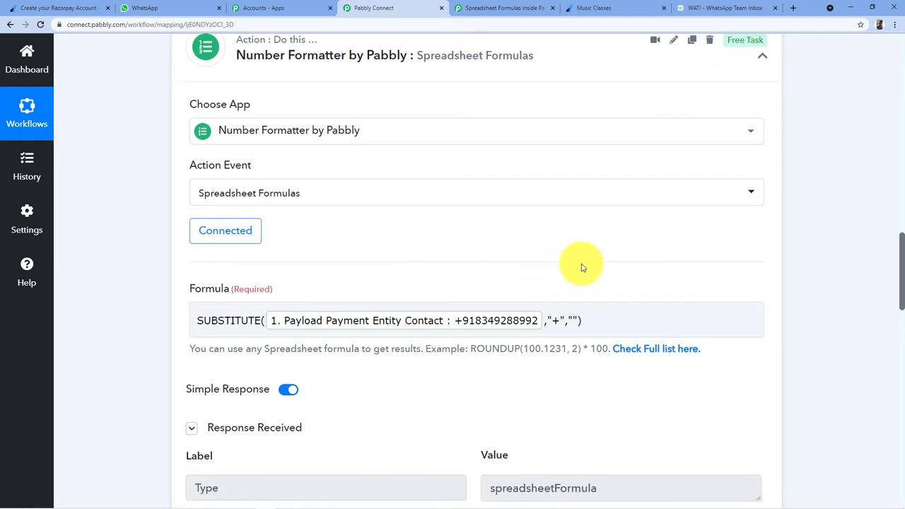
scroll(759, 178, up, 2)
scroll(563, 247, down, 5)
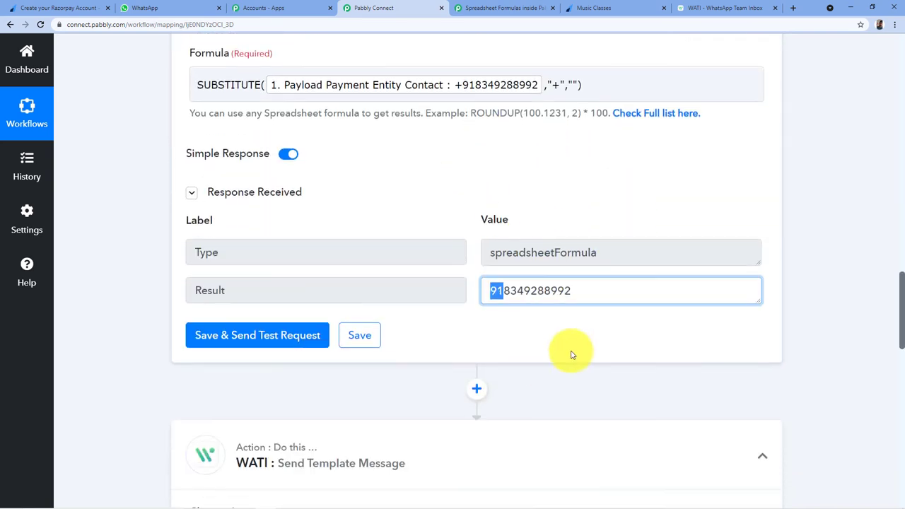
scroll(542, 367, down, 2)
drag(570, 198, 414, 200)
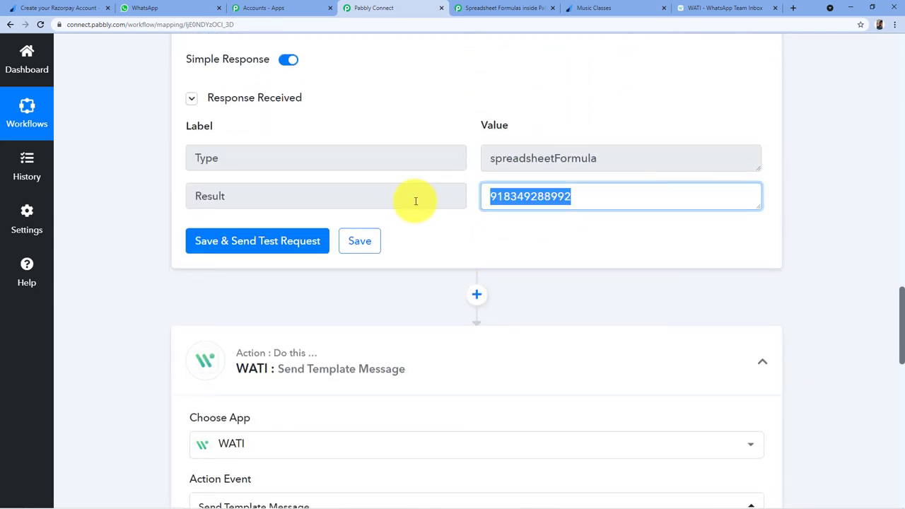
- Check the mapping options for the WATI step's WhatsApp Number against the Number Formatter's Result value
scroll(499, 261, down, 7)
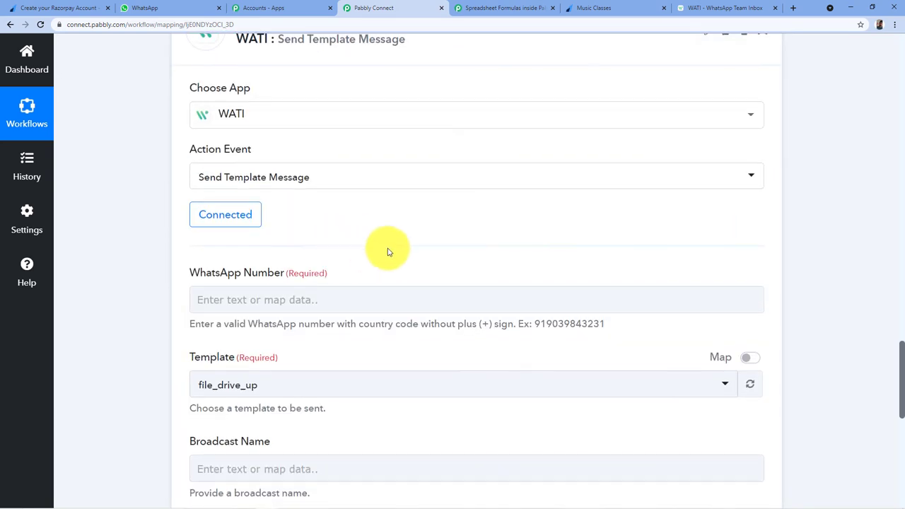
scroll(360, 258, down, 1)
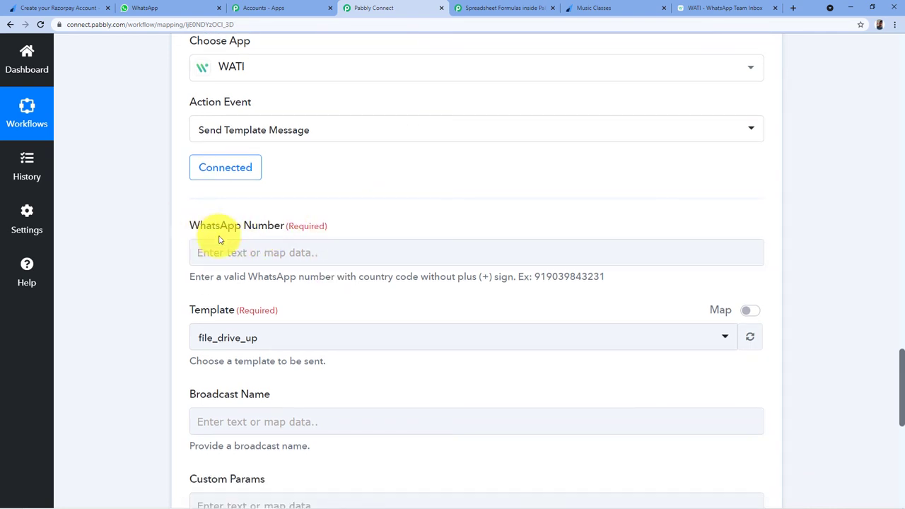
click(241, 252)
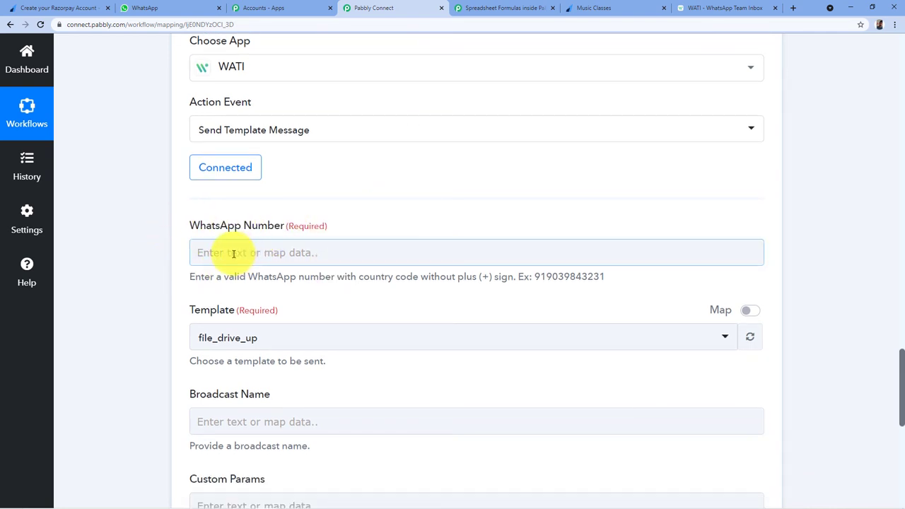
click(234, 253)
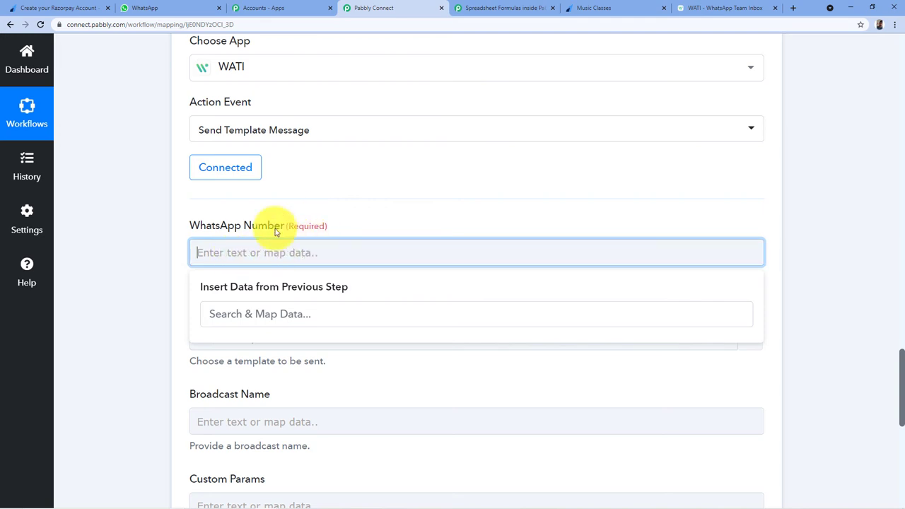
scroll(495, 214, up, 4)
scroll(495, 212, up, 2)
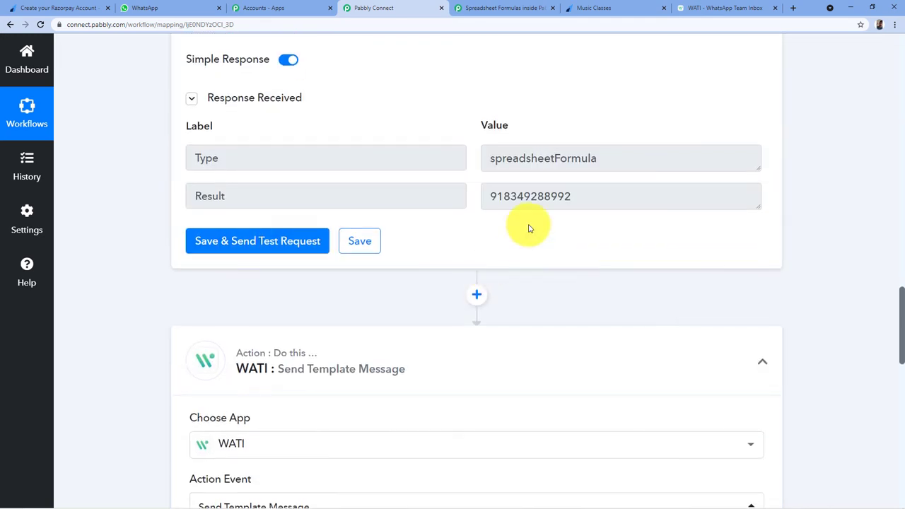
scroll(533, 277, down, 5)
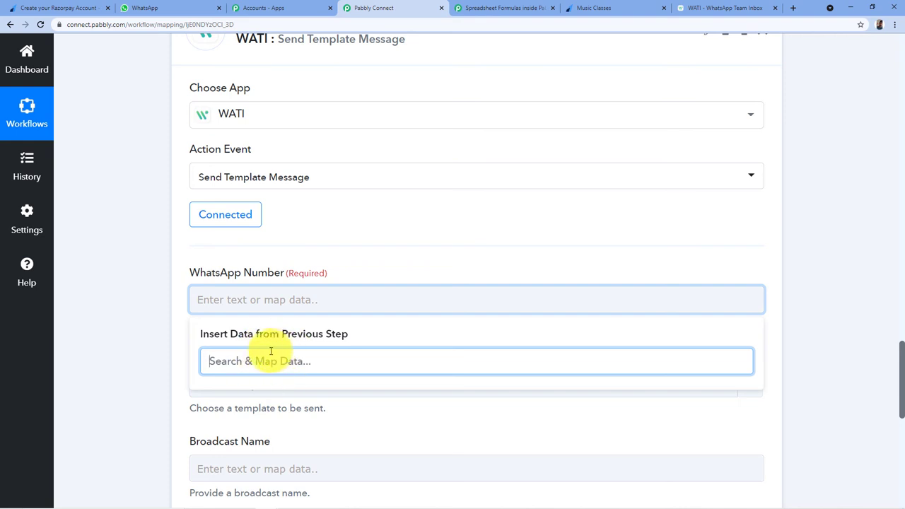
- Re-save the WATI step's existing connection WATI #29 and map the Number Formatter's Result into the WhatsApp Number field
click(225, 214)
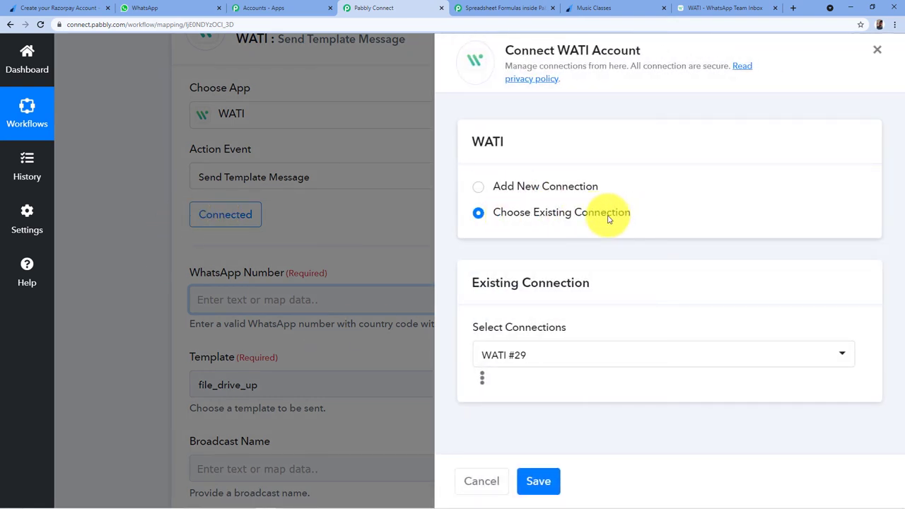
click(540, 482)
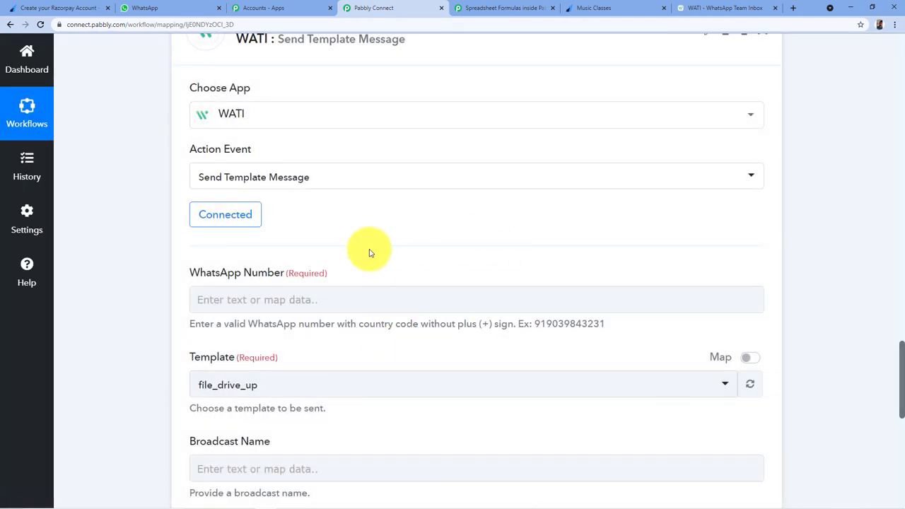
scroll(313, 166, down, 1)
click(219, 248)
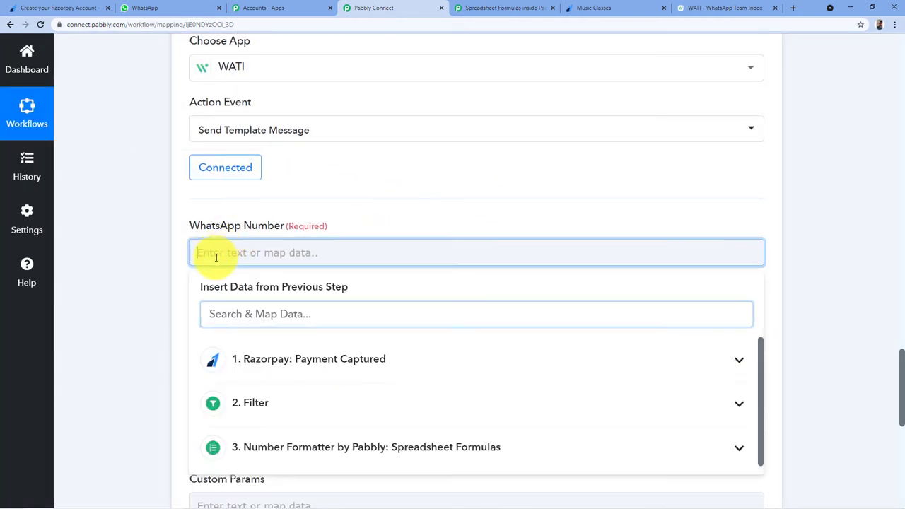
scroll(379, 206, down, 2)
click(234, 159)
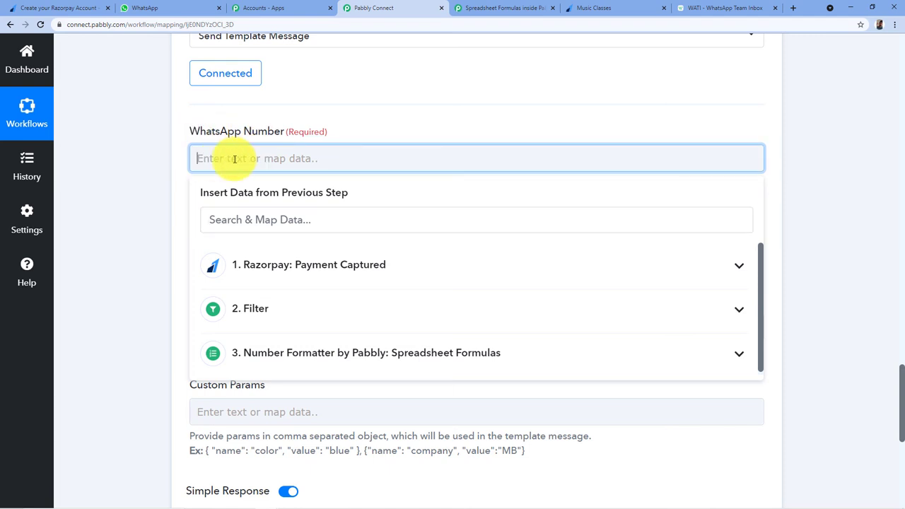
scroll(151, 169, down, 1)
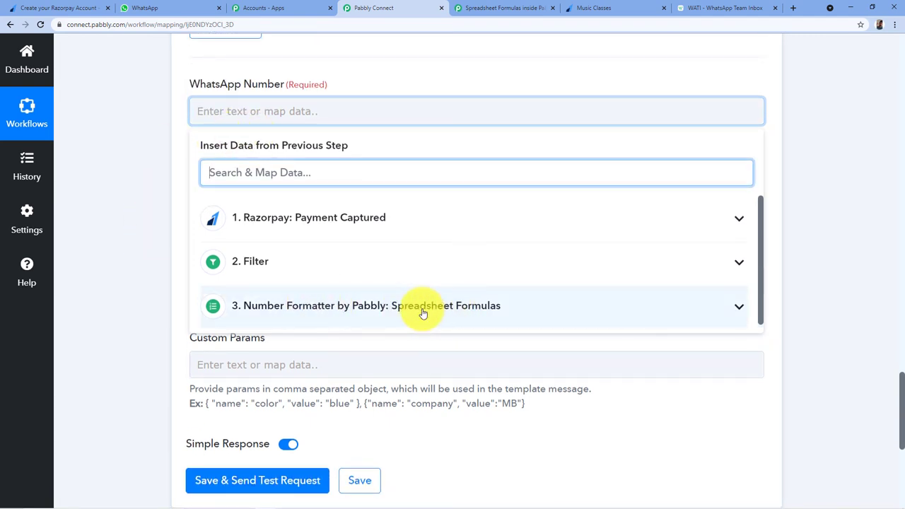
click(465, 312)
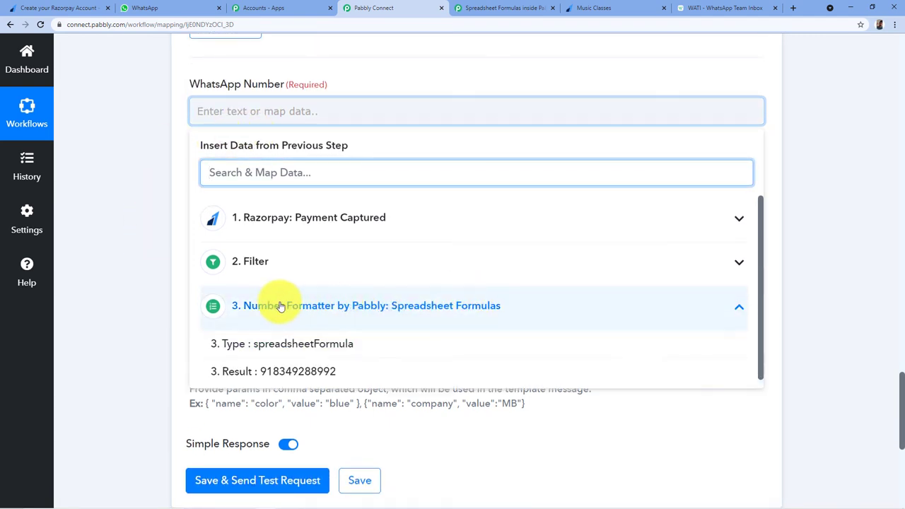
click(284, 375)
click(123, 219)
scroll(124, 226, down, 1)
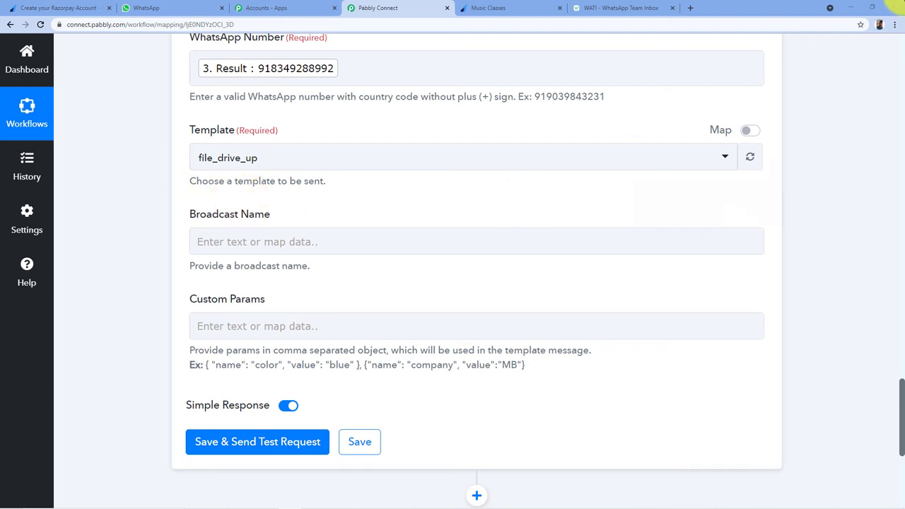
- Switch to WATI, open the broadcast template messages and increase the number of rows listed per page
click(636, 9)
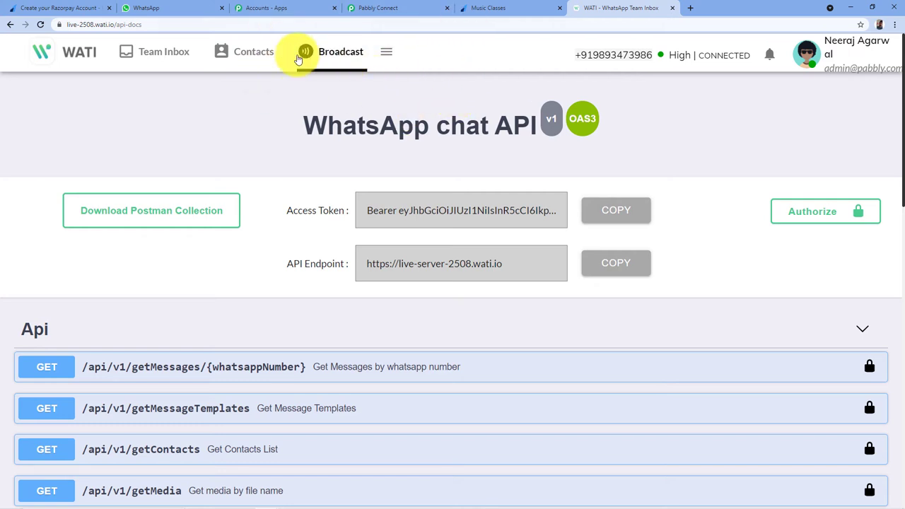
click(339, 60)
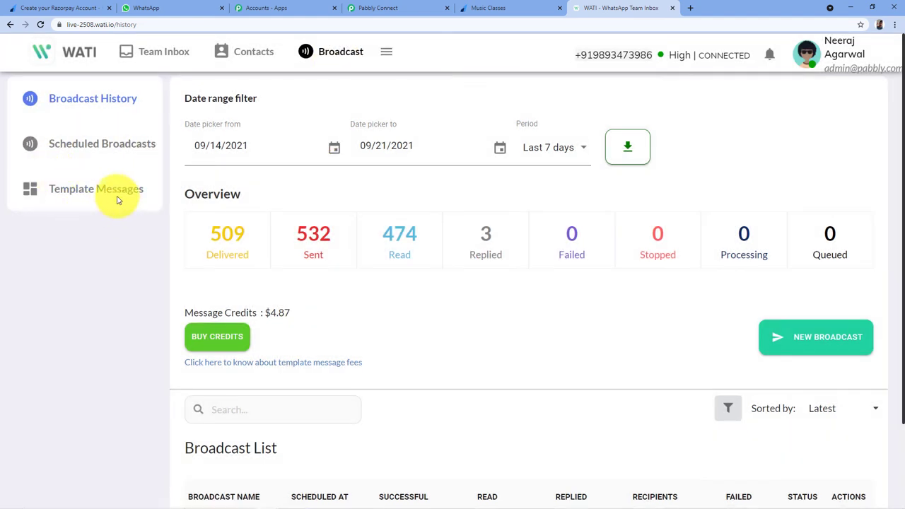
click(82, 192)
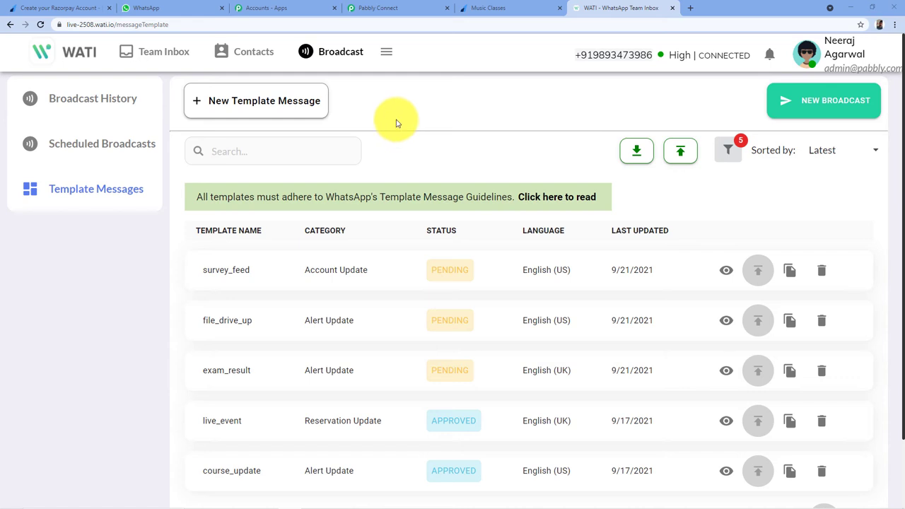
scroll(605, 139, down, 1)
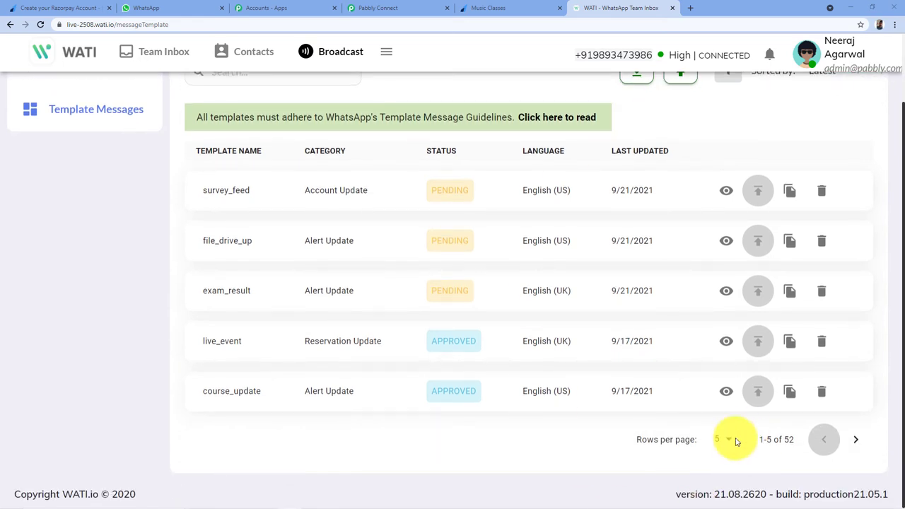
click(739, 440)
click(718, 480)
- Find the membership_confirmation template among the listed template messages and open it for viewing
scroll(289, 266, down, 3)
scroll(309, 261, down, 2)
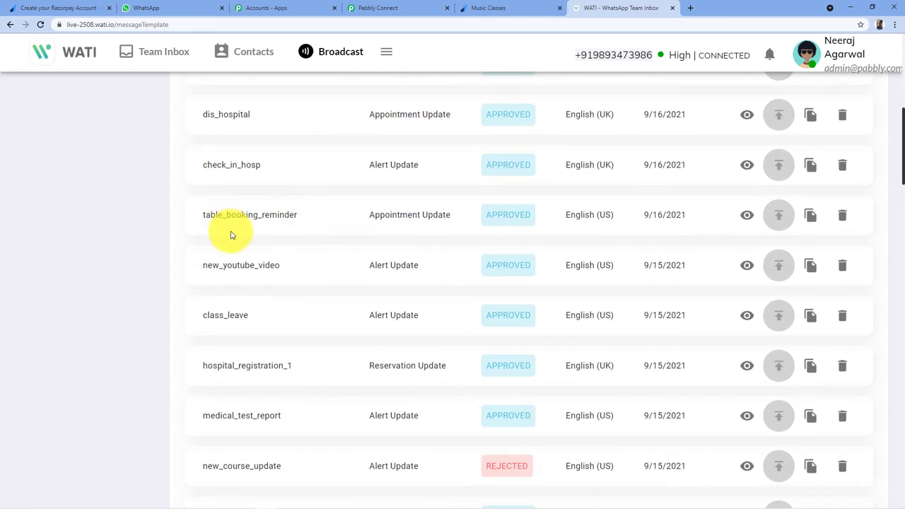
scroll(331, 230, down, 7)
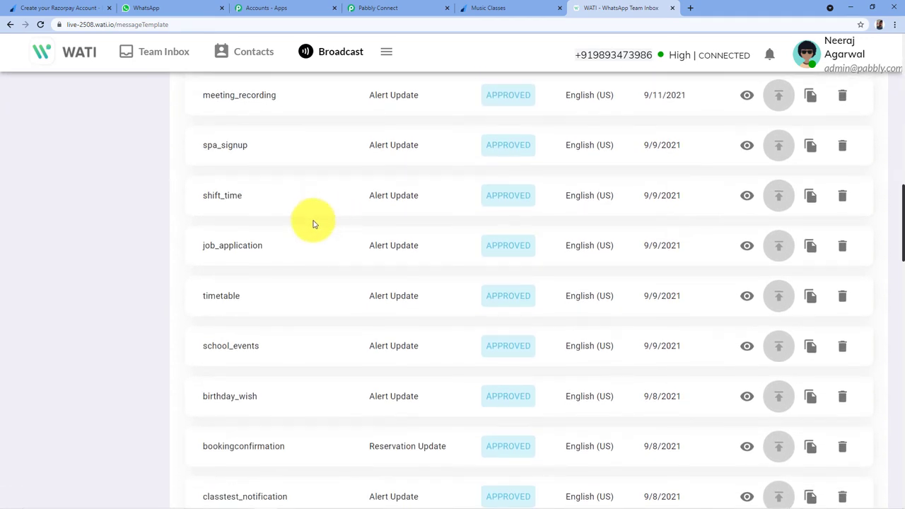
scroll(293, 232, down, 6)
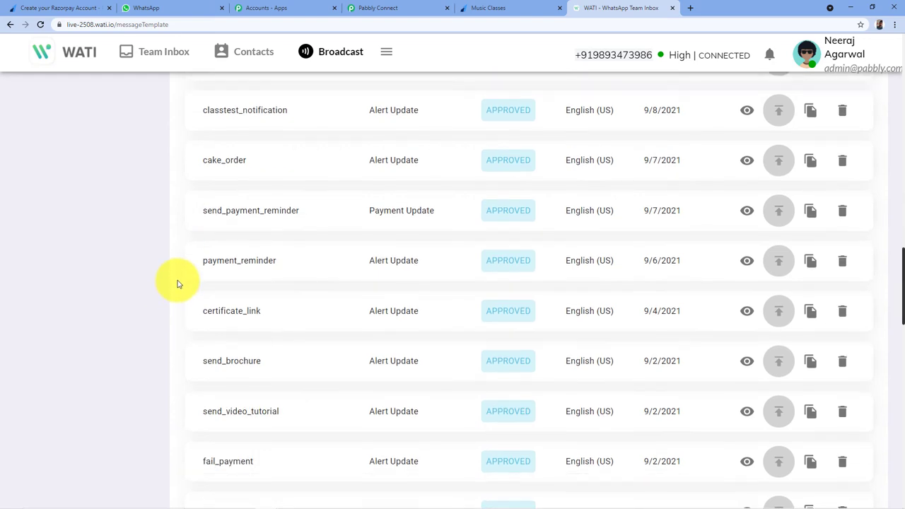
scroll(179, 270, down, 5)
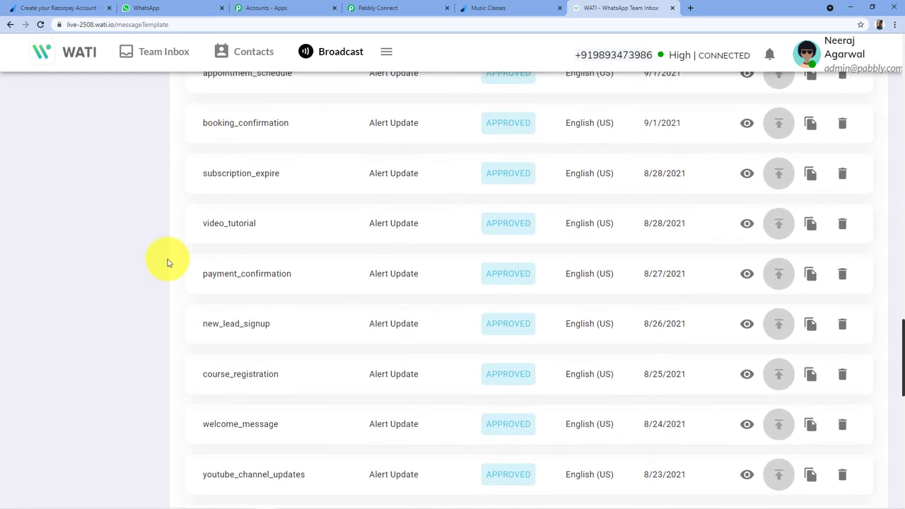
scroll(166, 263, down, 3)
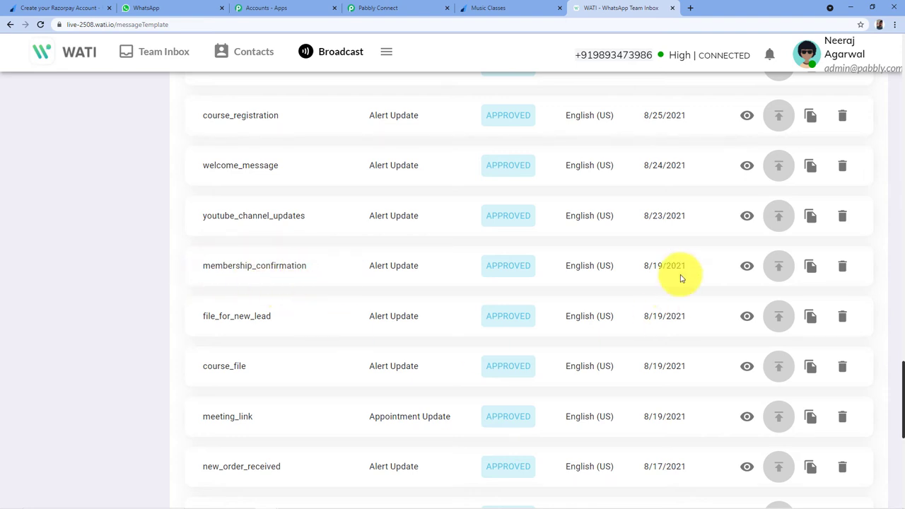
click(746, 266)
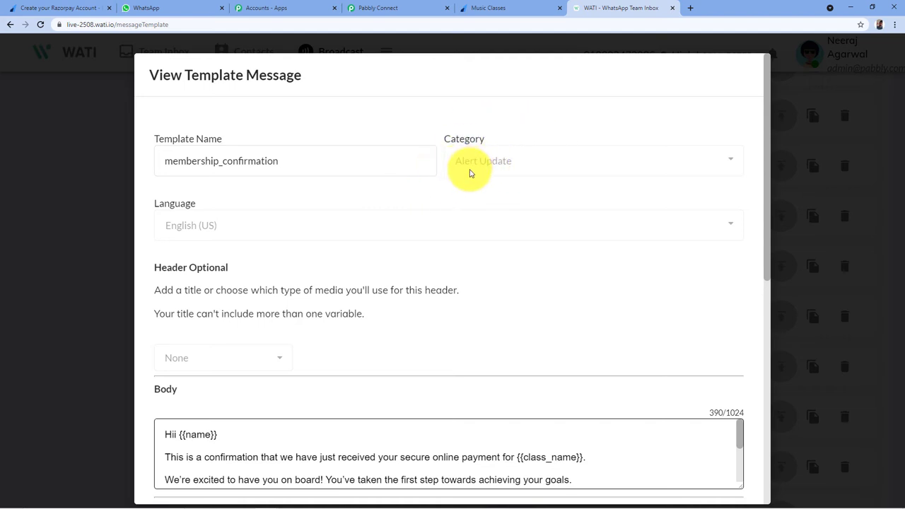
- Enlarge the template's Body box to read the whole message and highlight its {{name}} variable
scroll(531, 177, down, 2)
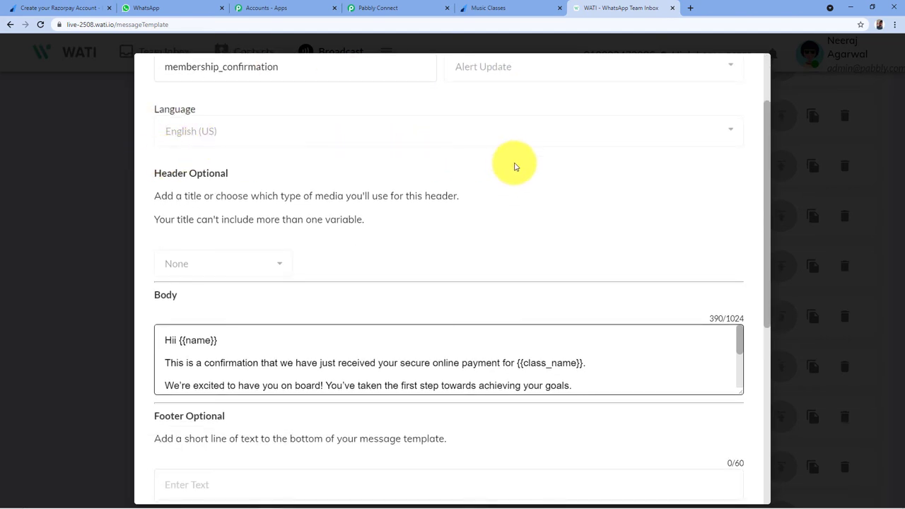
scroll(515, 167, down, 1)
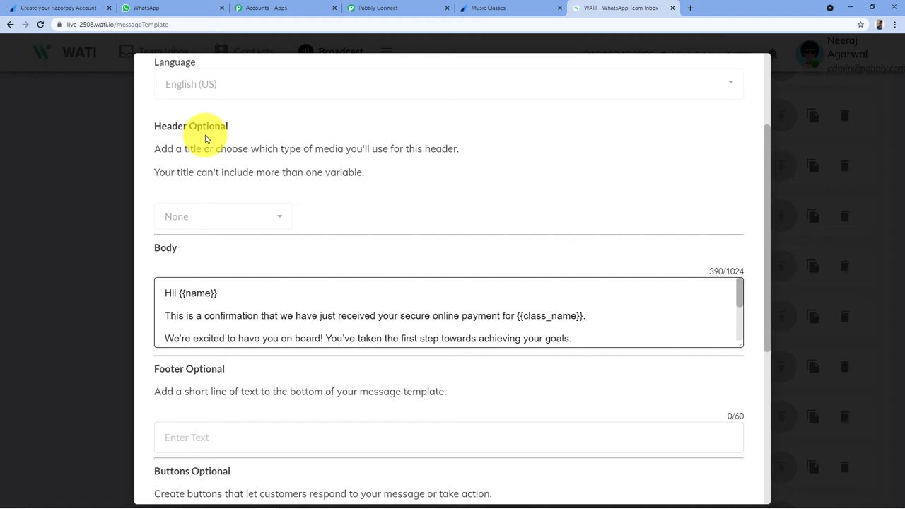
scroll(665, 202, down, 2)
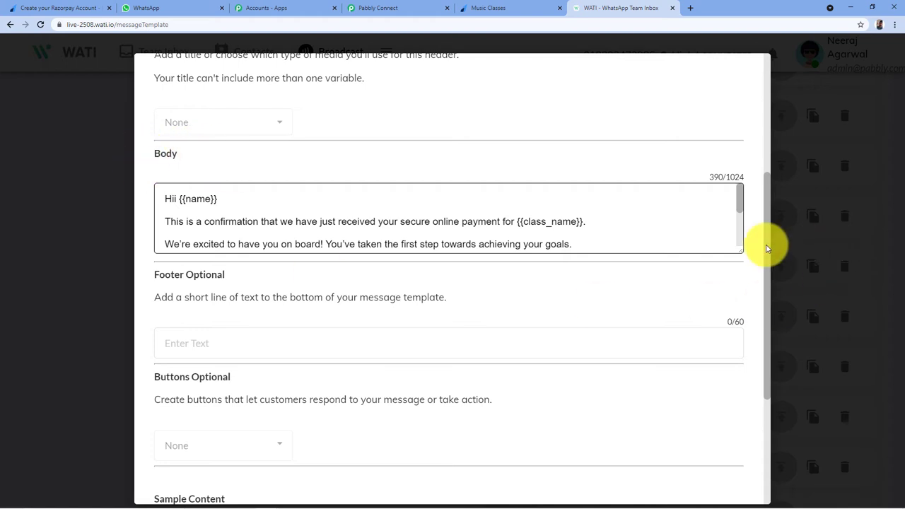
drag(739, 249, 748, 353)
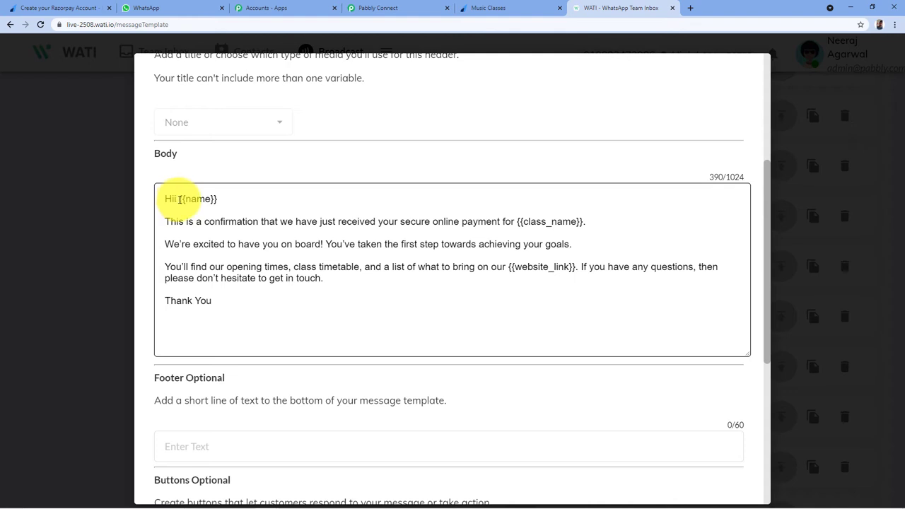
drag(180, 199, 219, 199)
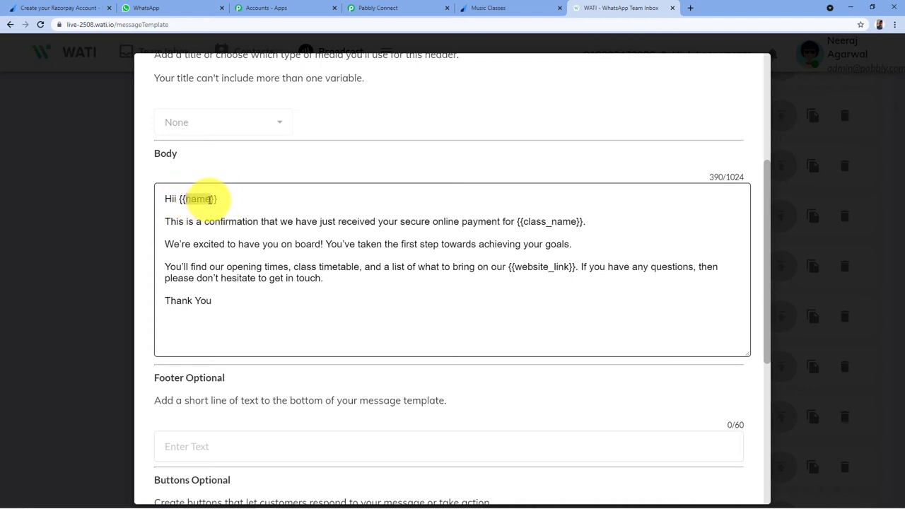
drag(226, 195, 178, 200)
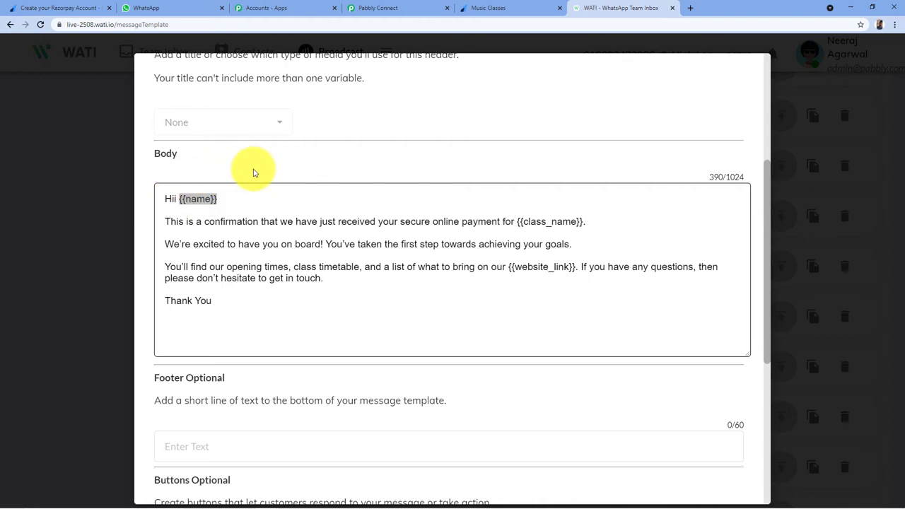
- Check the template's name, membership_confirmation, in the View Template Message dialog
scroll(277, 162, up, 3)
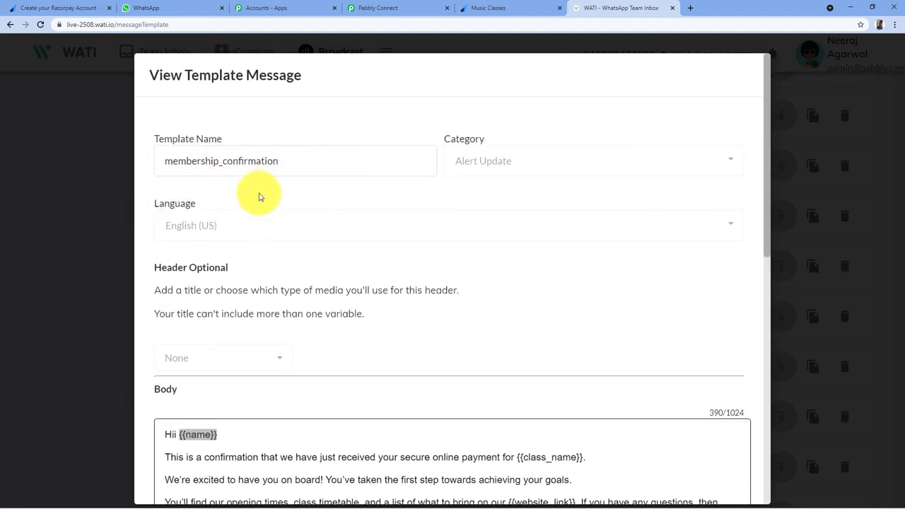
drag(162, 161, 277, 158)
click(288, 158)
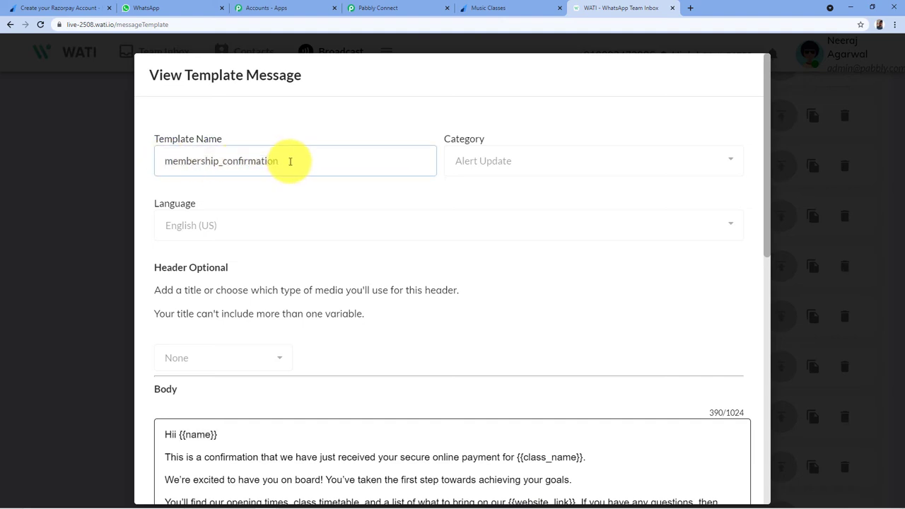
- Switch to Pabbly Connect and set the WATI action's template to membership_confirmation
click(418, 10)
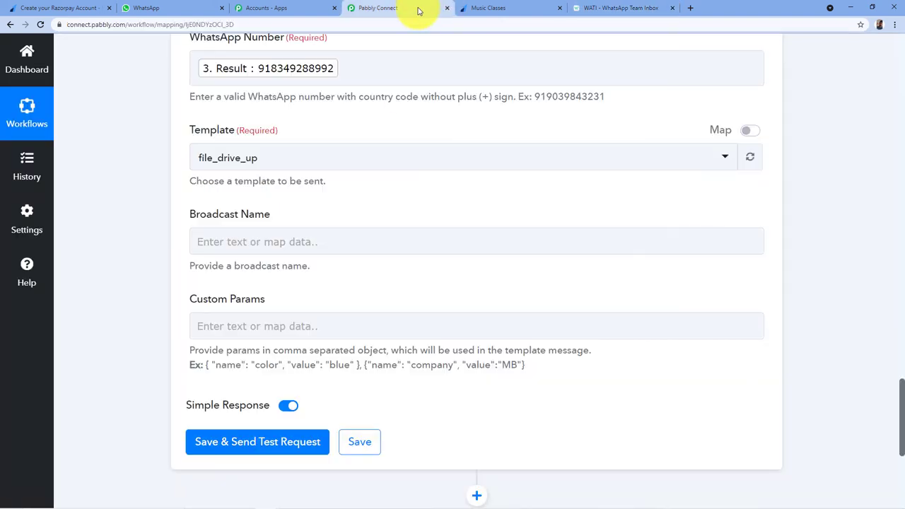
click(295, 161)
scroll(321, 241, down, 3)
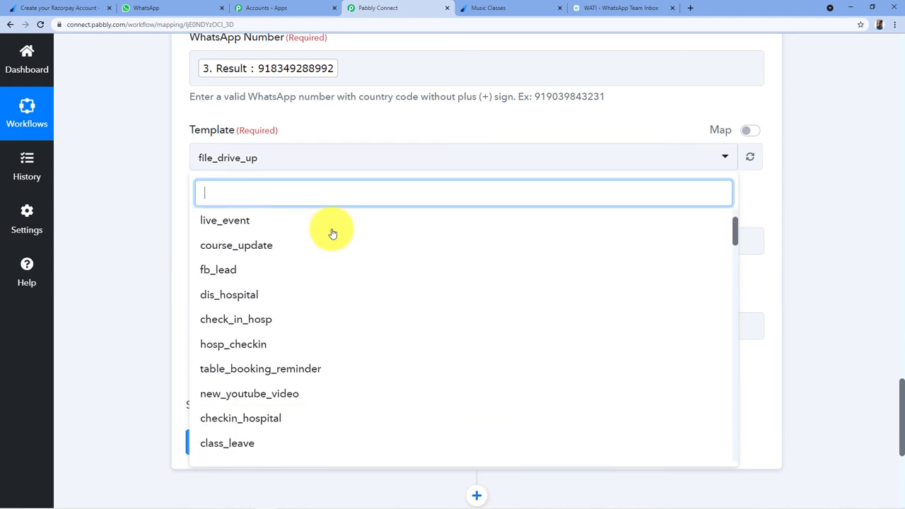
scroll(328, 260, down, 7)
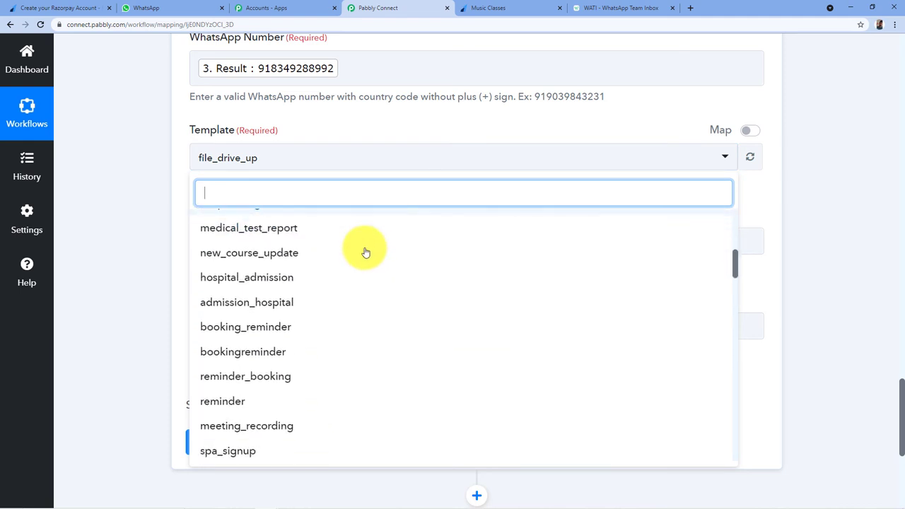
scroll(293, 263, up, 10)
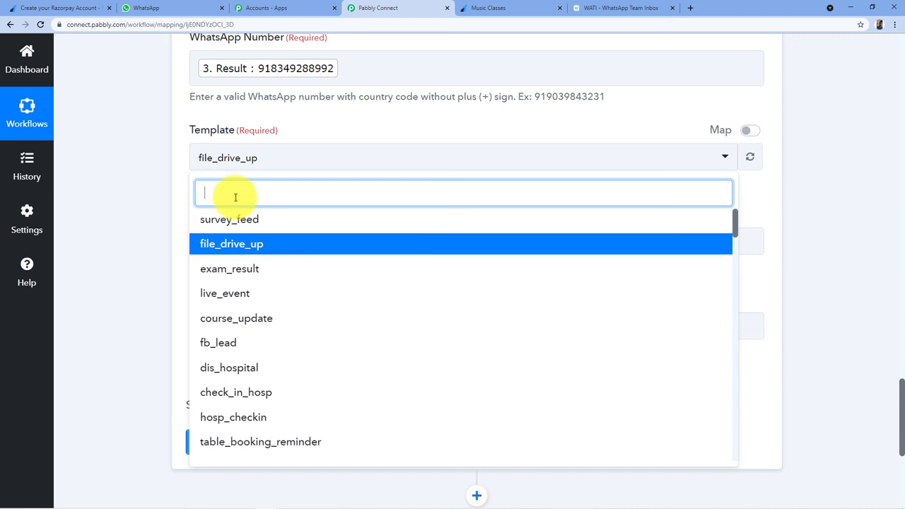
text(MEM)
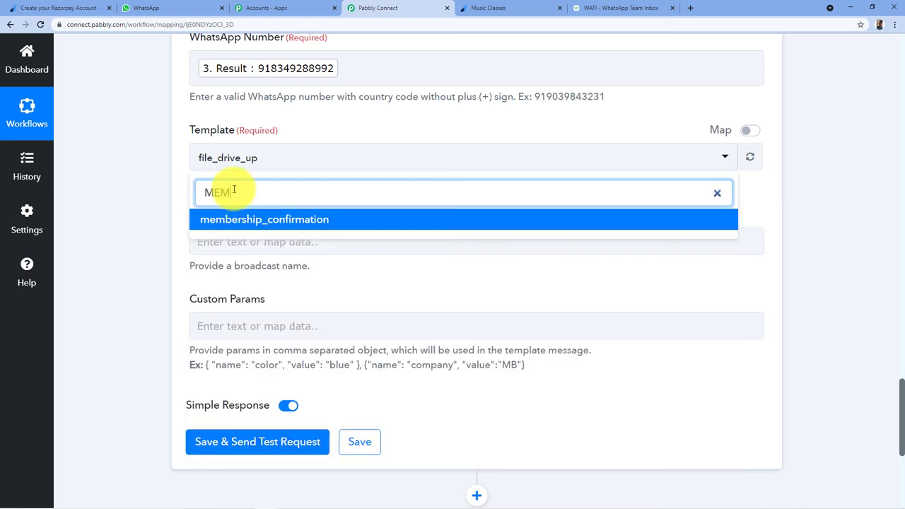
click(242, 219)
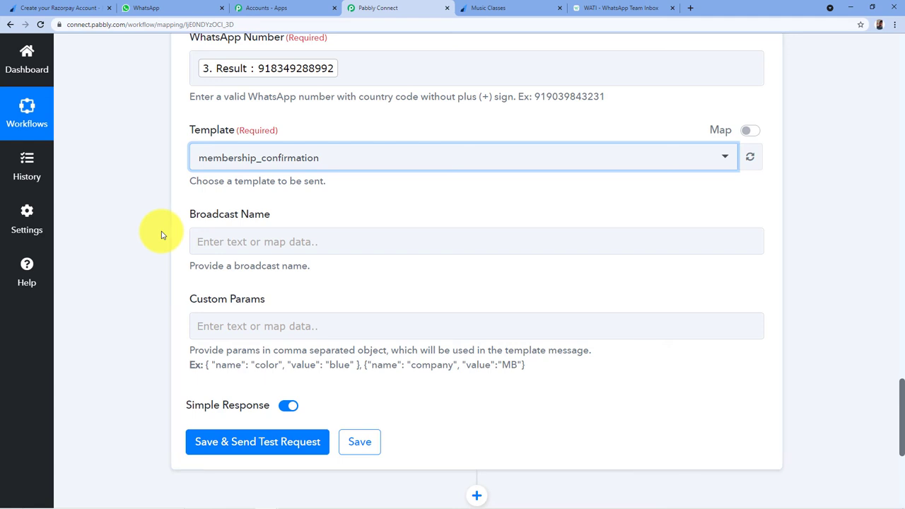
- Enter Online Music Classes as the broadcast name
scroll(228, 192, down, 1)
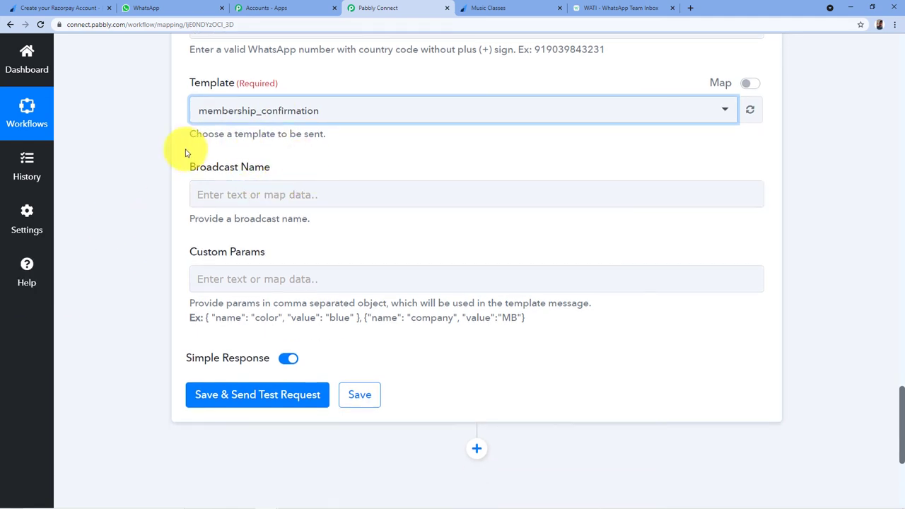
click(196, 196)
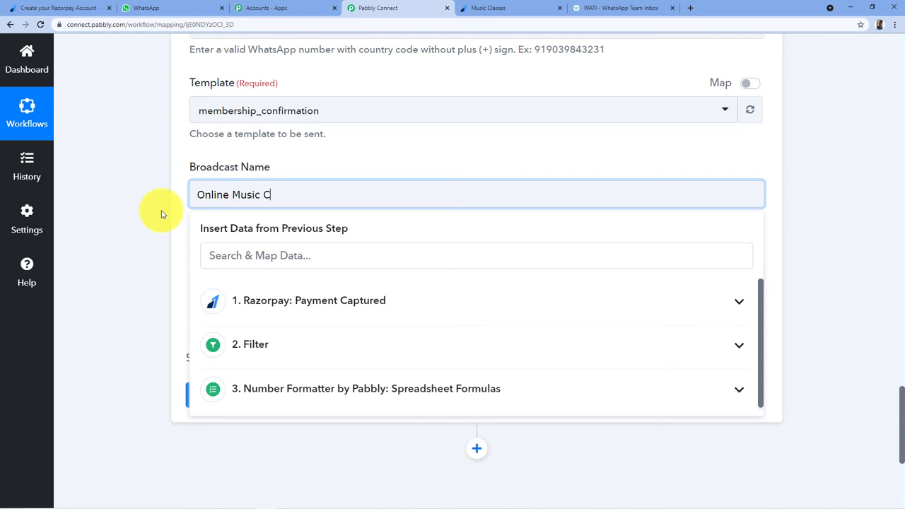
click(162, 214)
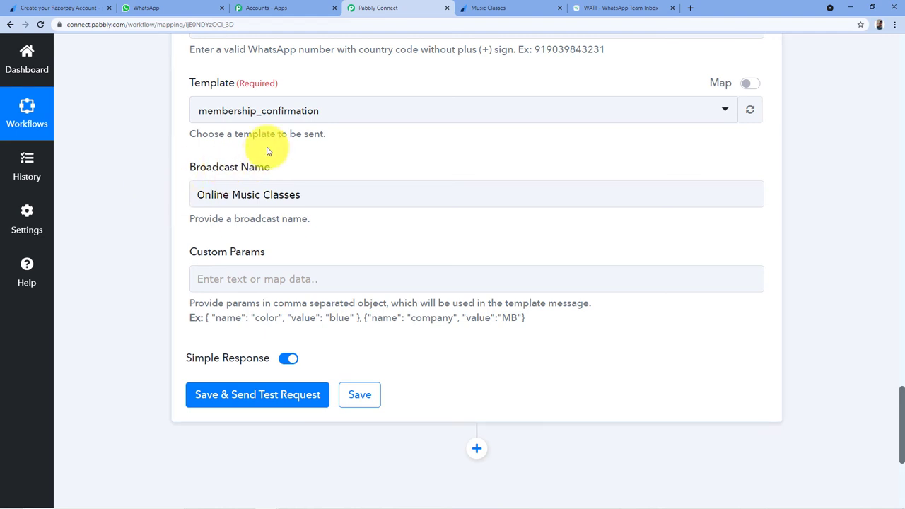
- Compare the WATI template body with the Custom Params format in Pabbly Connect and highlight the {{name}} variable in the template
click(640, 9)
scroll(400, 170, down, 3)
scroll(283, 180, down, 1)
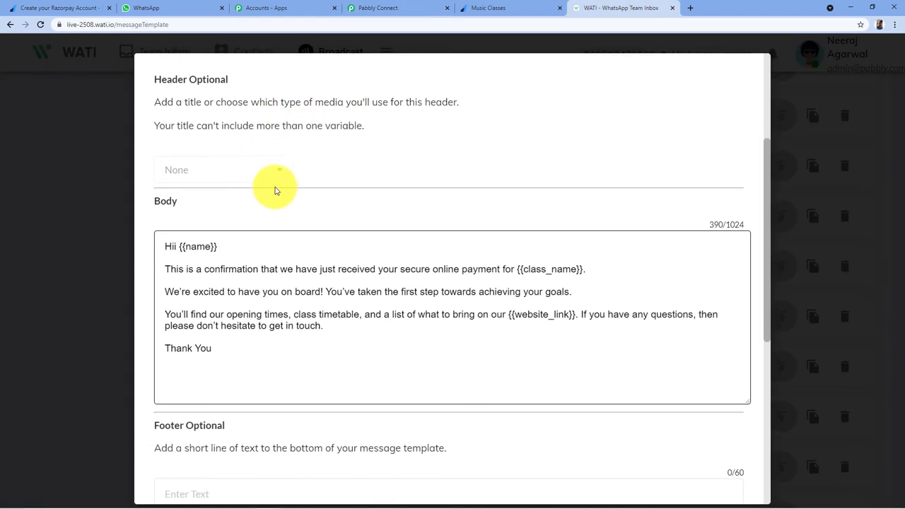
scroll(249, 185, down, 1)
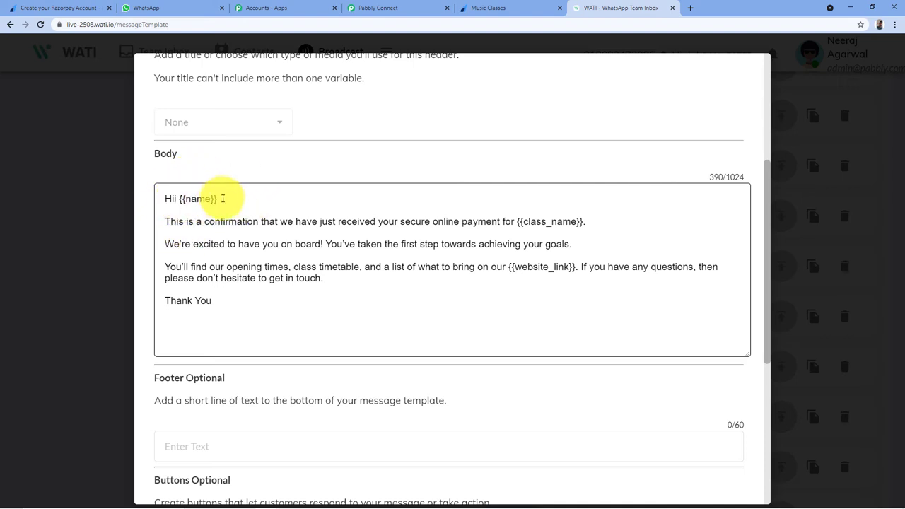
click(407, 8)
scroll(277, 179, down, 1)
scroll(276, 183, down, 1)
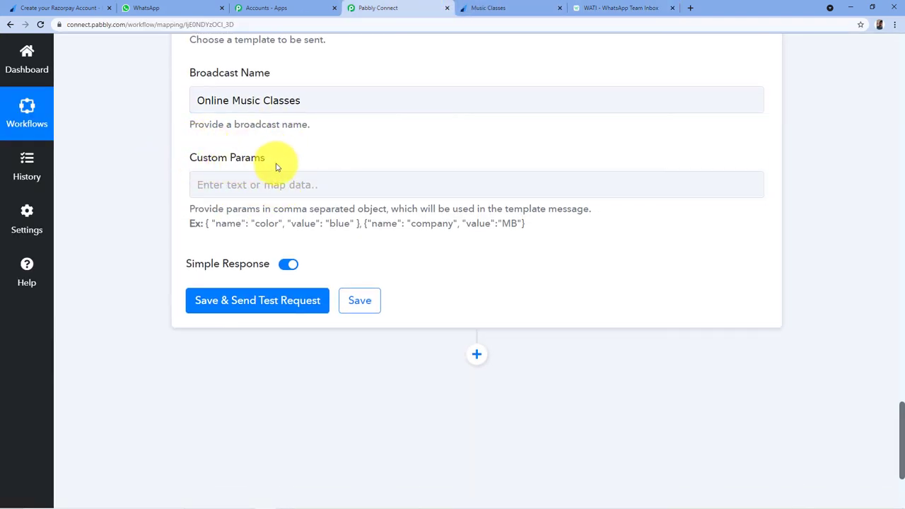
click(606, 9)
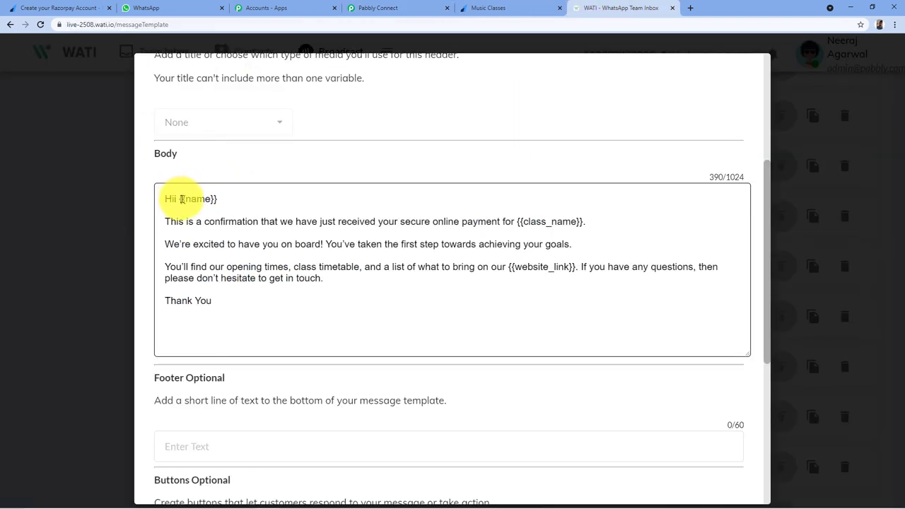
drag(180, 198, 218, 199)
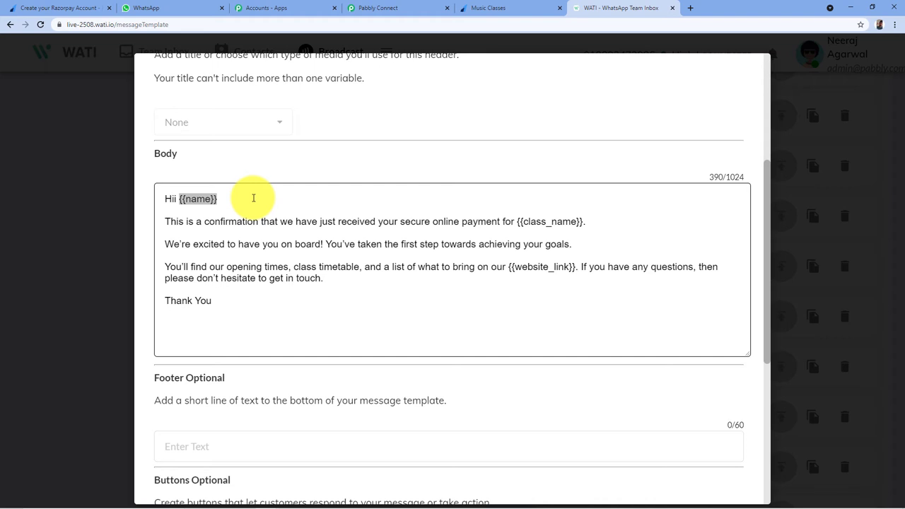
click(237, 200)
- In Pabbly Connect, copy the first example object into Custom Params and empty its values, leaving { "name": "", "value": "" }
click(410, 6)
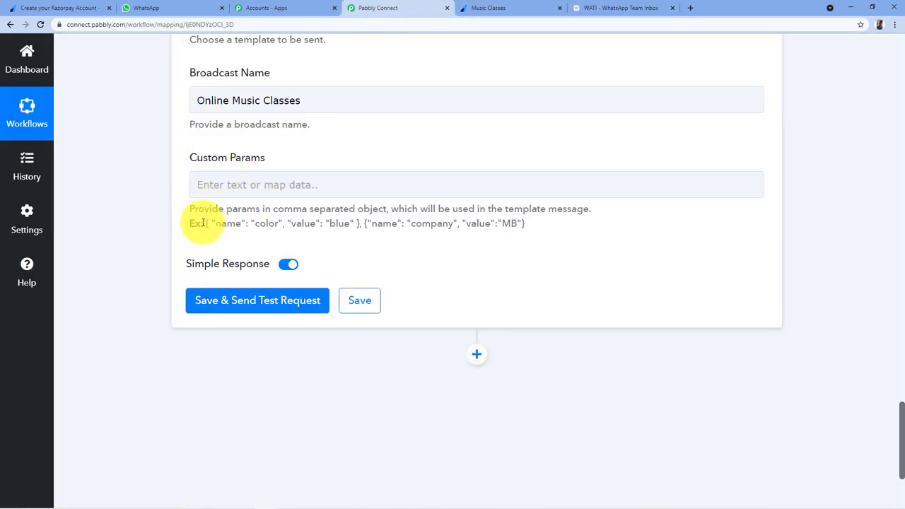
drag(205, 224, 360, 238)
key(ctrl+c)
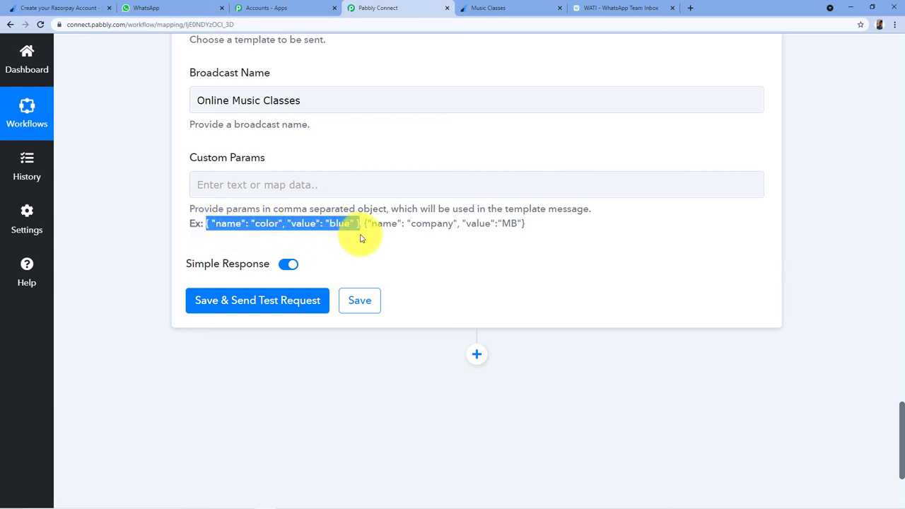
click(266, 183)
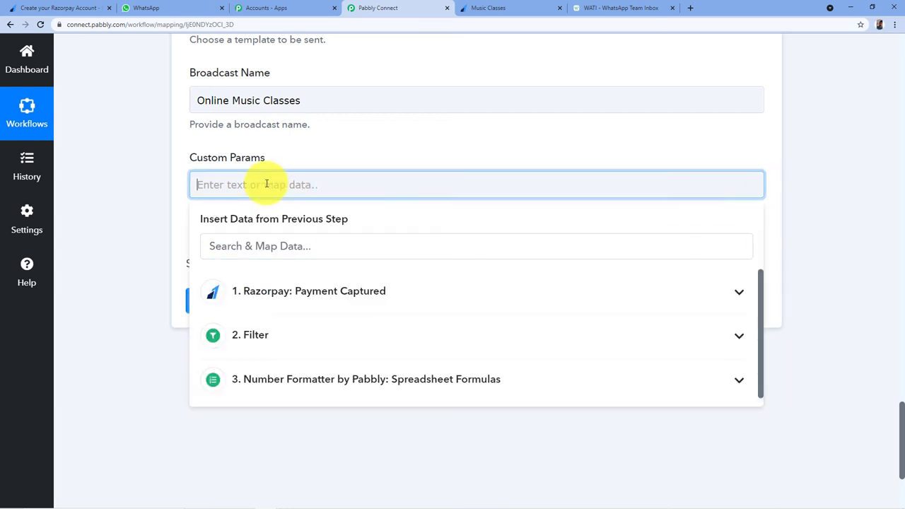
key(ctrl+v)
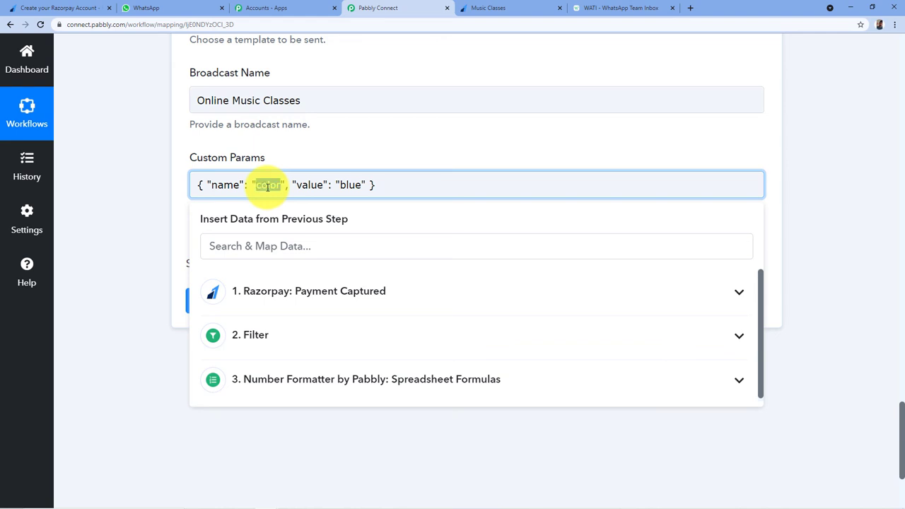
key(BackSpace)
double_click(326, 185)
key(BackSpace)
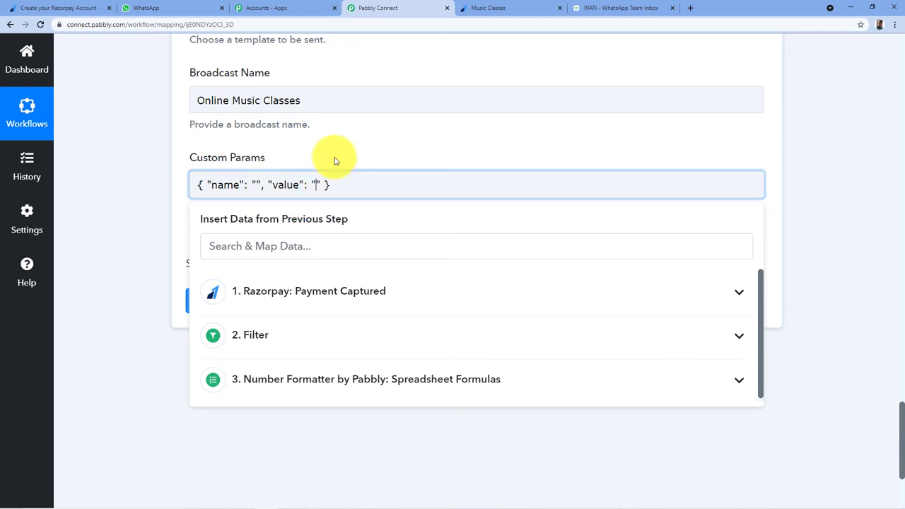
click(336, 159)
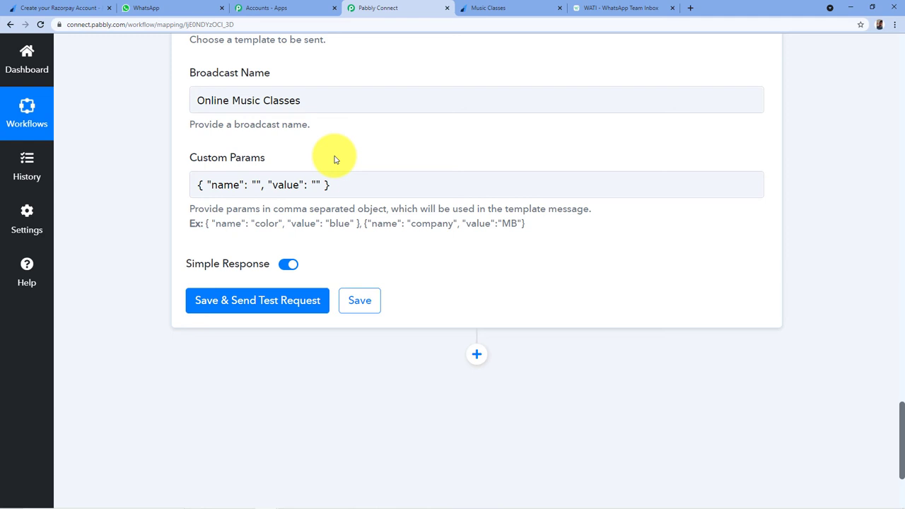
- Check the first variable in the WATI template body and enter name as the parameter's name in Pabbly Connect's Custom Params
click(258, 184)
click(644, 7)
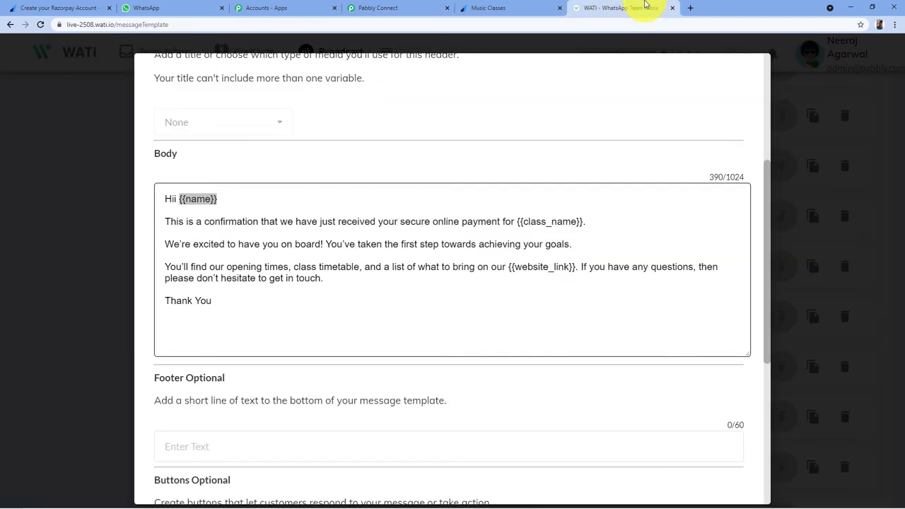
click(187, 196)
drag(184, 199, 214, 199)
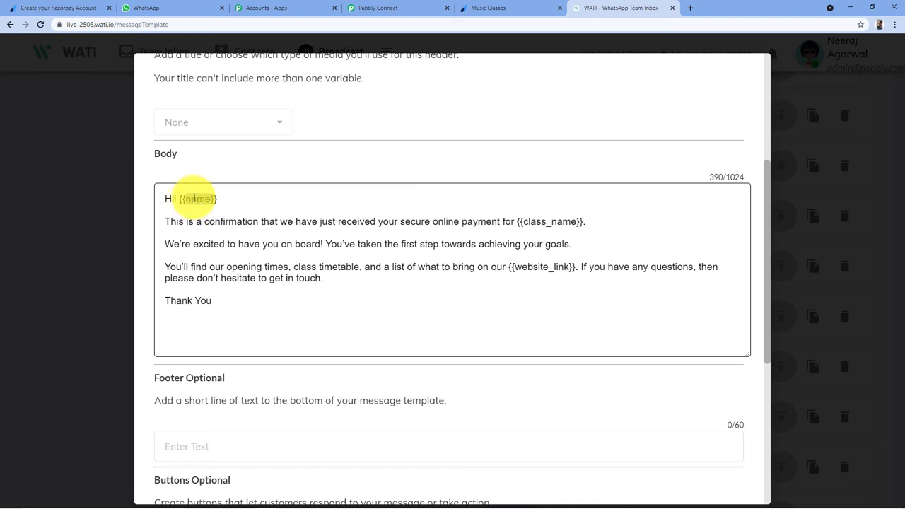
click(434, 6)
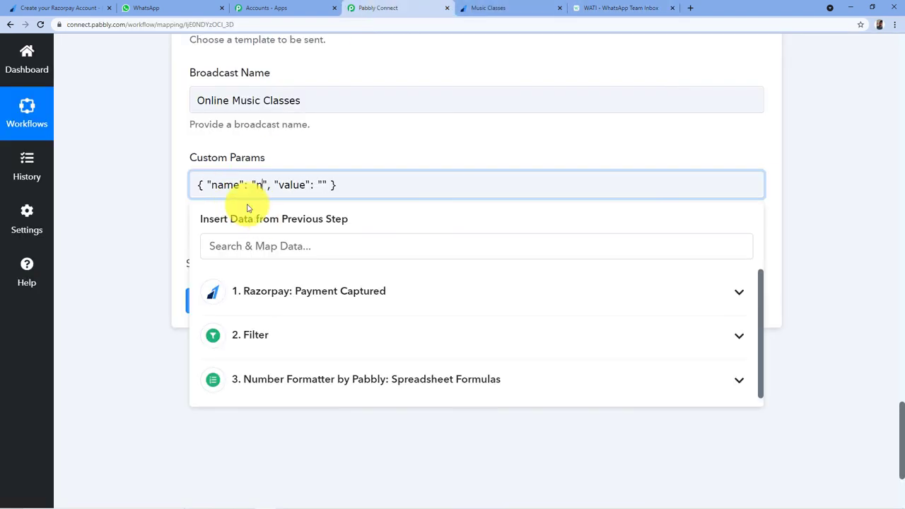
click(285, 184)
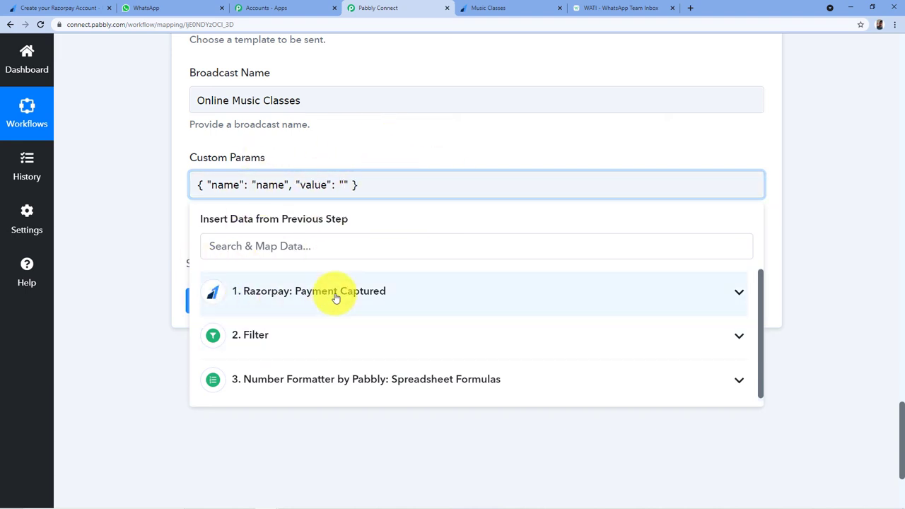
- Map Razorpay's Payload Payment Entity Notes First Name between the quotes of the parameter's value
click(393, 300)
scroll(453, 261, down, 2)
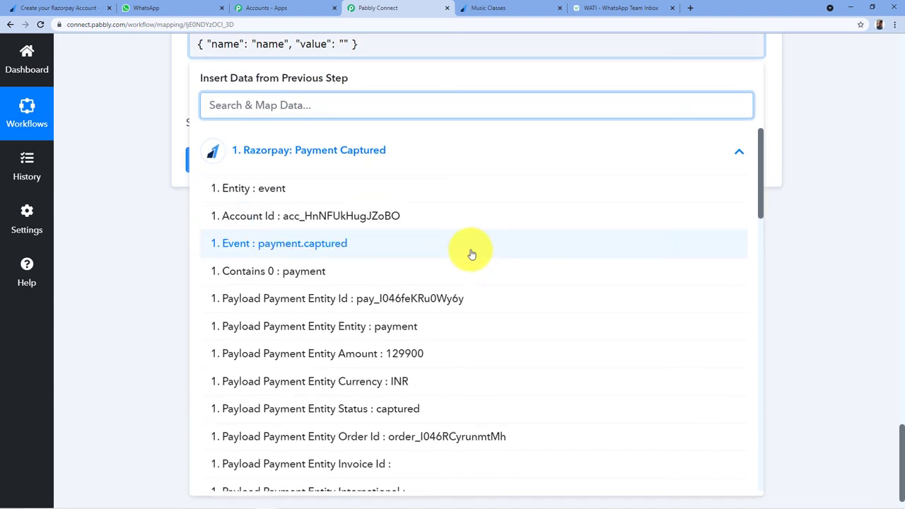
scroll(433, 242, down, 2)
scroll(433, 242, down, 9)
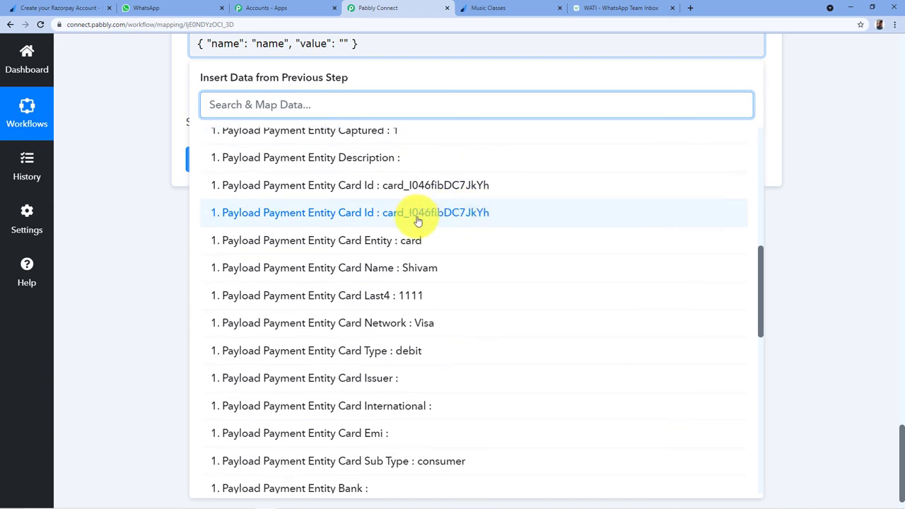
scroll(424, 221, down, 1)
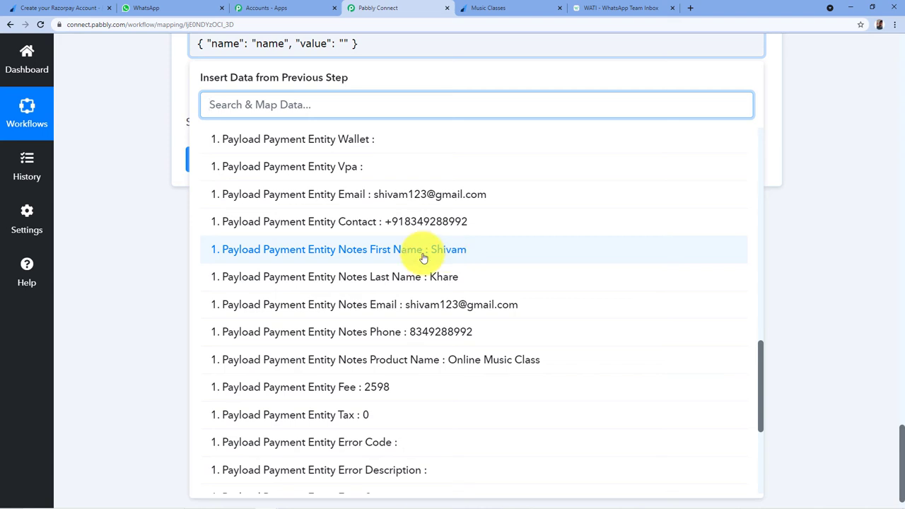
click(347, 42)
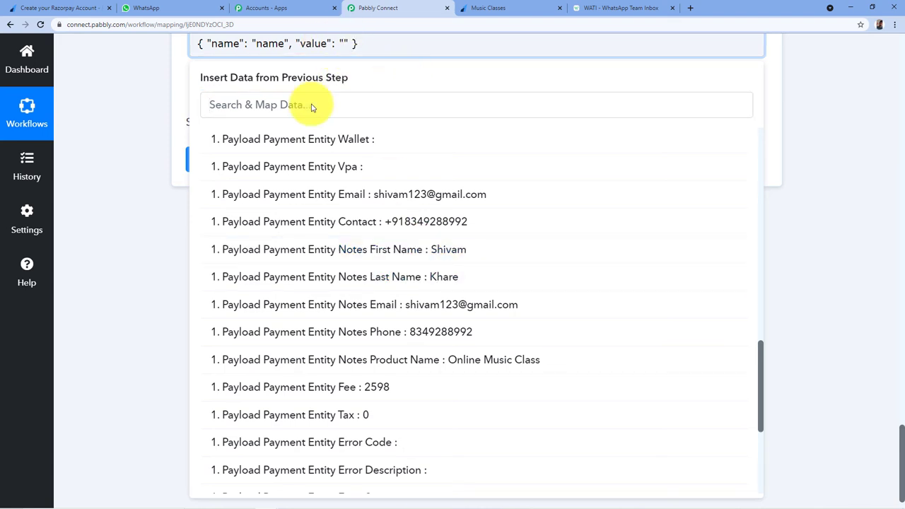
click(422, 255)
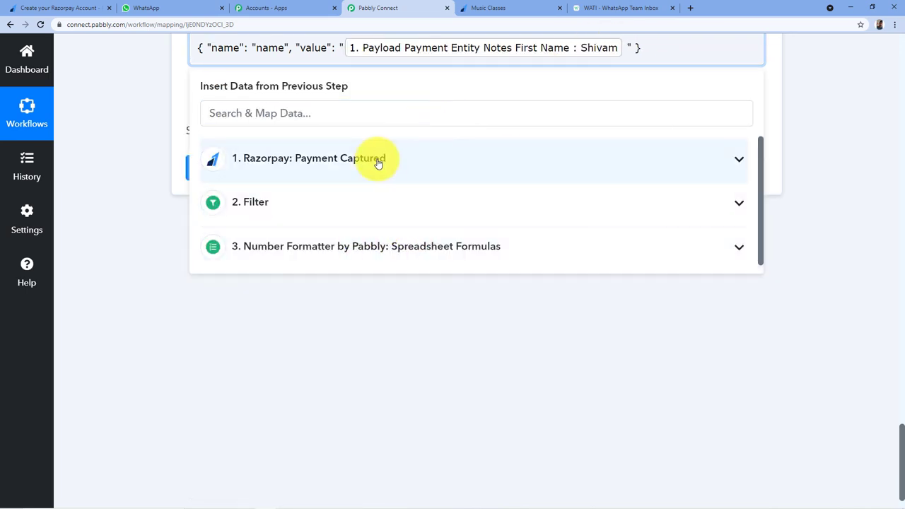
- Add Razorpay's Payload Payment Entity Notes Last Name after the first name in the parameter's value
click(380, 160)
scroll(347, 259, down, 8)
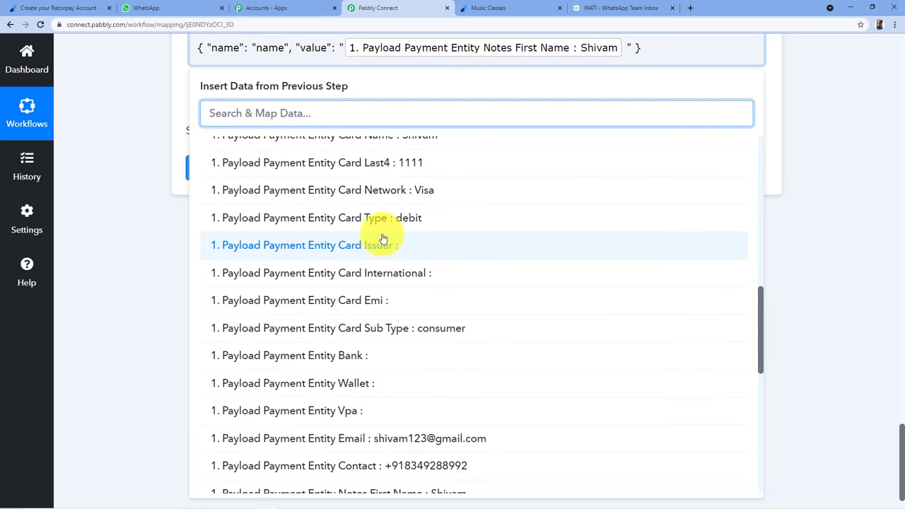
scroll(380, 244, down, 2)
click(424, 380)
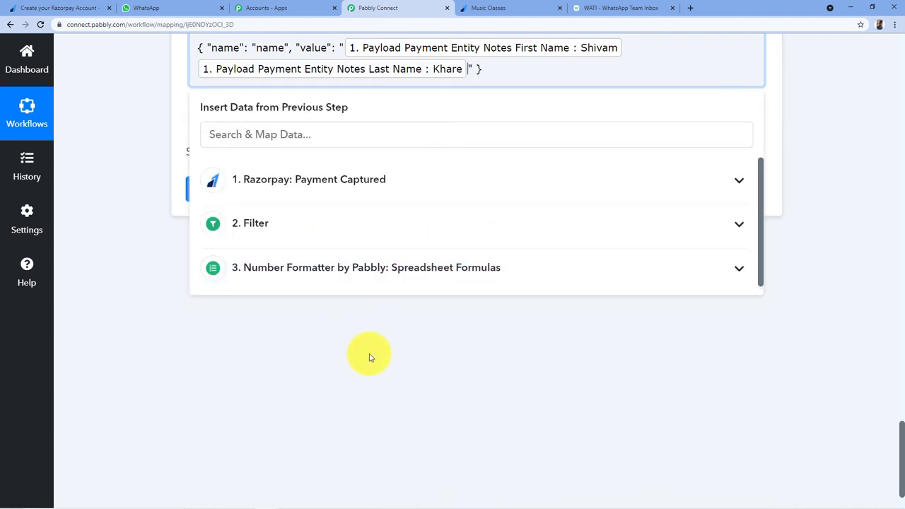
click(368, 357)
scroll(345, 396, up, 3)
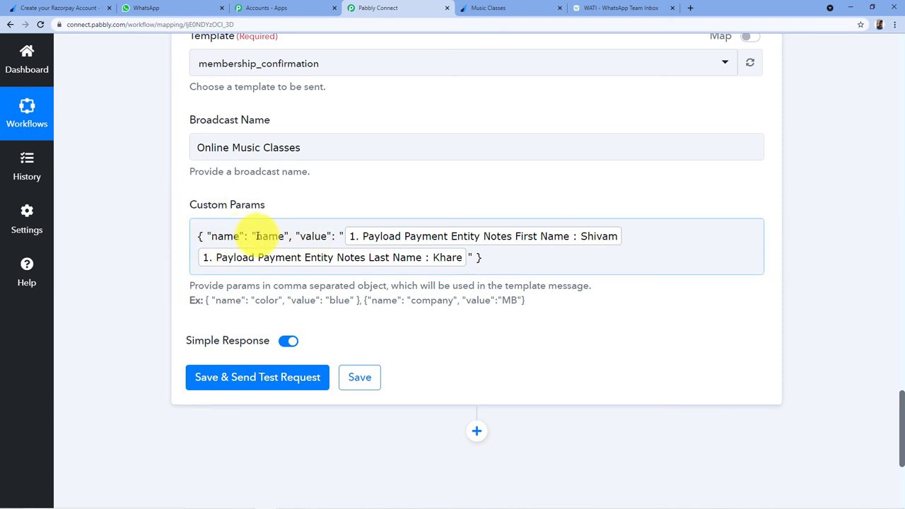
- Review the name parameter in Custom Params, switch to WATI and highlight the class_name variable in the template body
drag(255, 236, 286, 236)
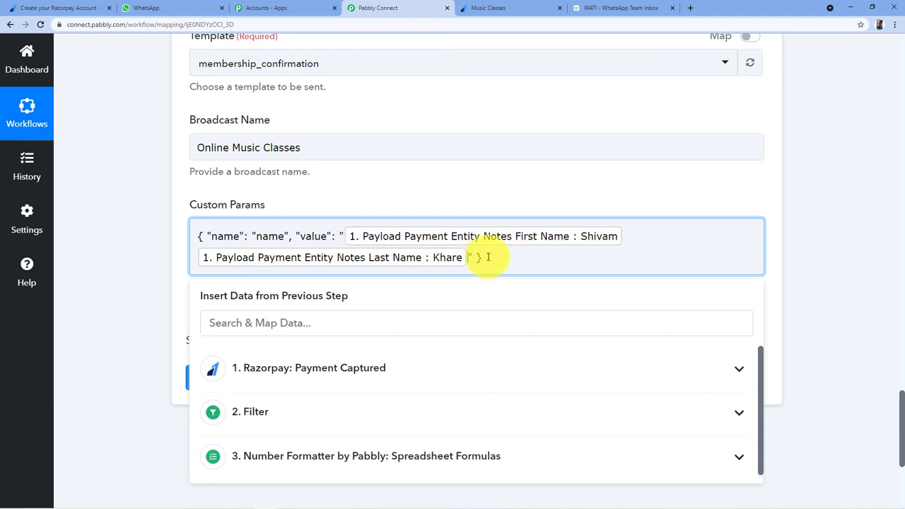
click(636, 7)
click(198, 200)
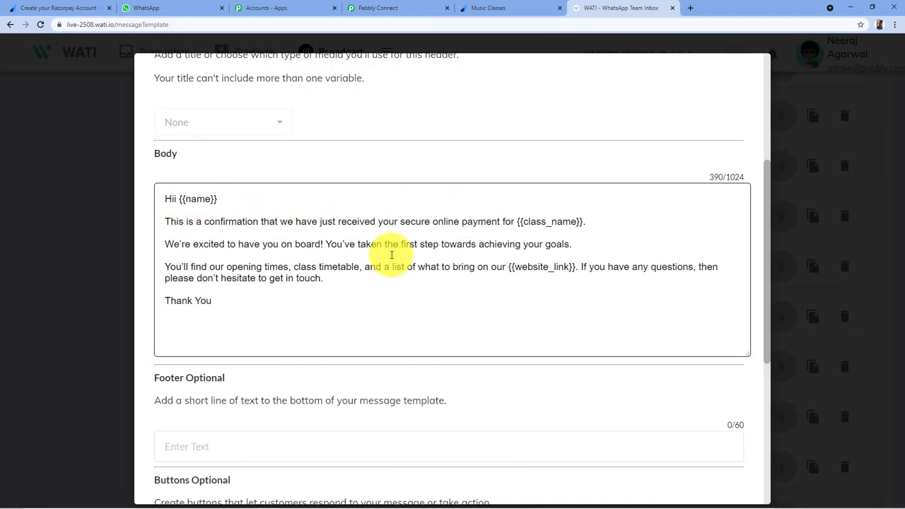
double_click(523, 221)
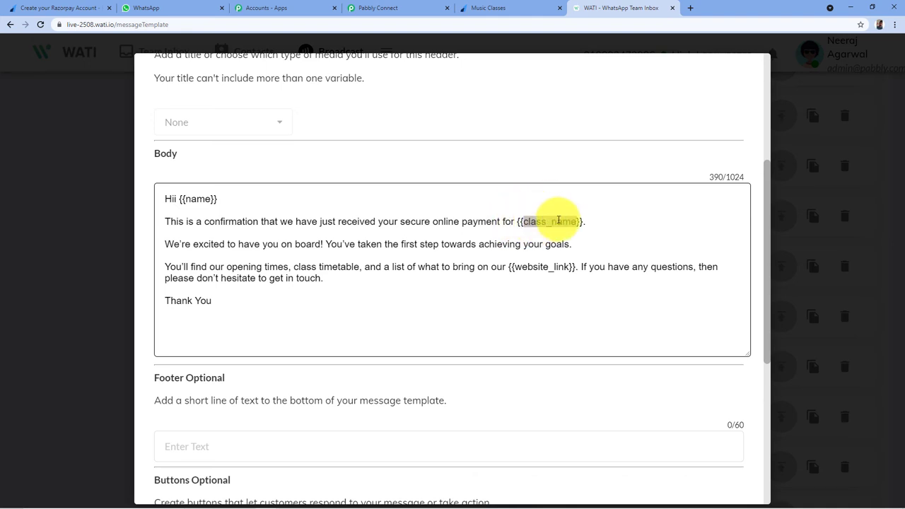
- Switch to Pabbly Connect and append a second parameter object with an empty name and value to Custom Params
click(410, 9)
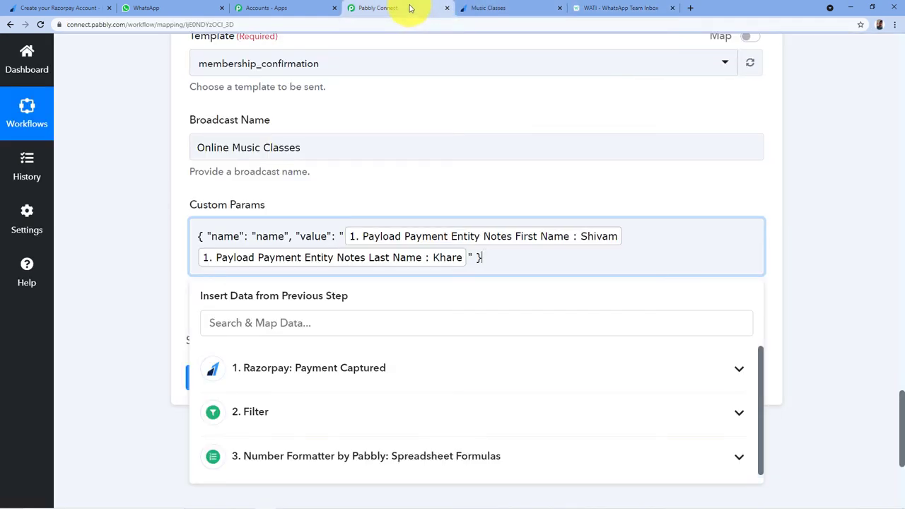
click(469, 257)
text(")
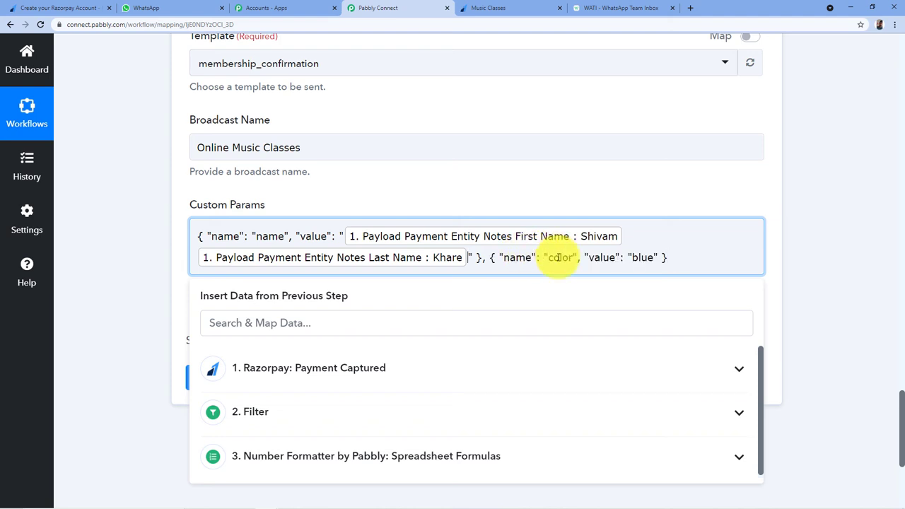
key(BackSpace)
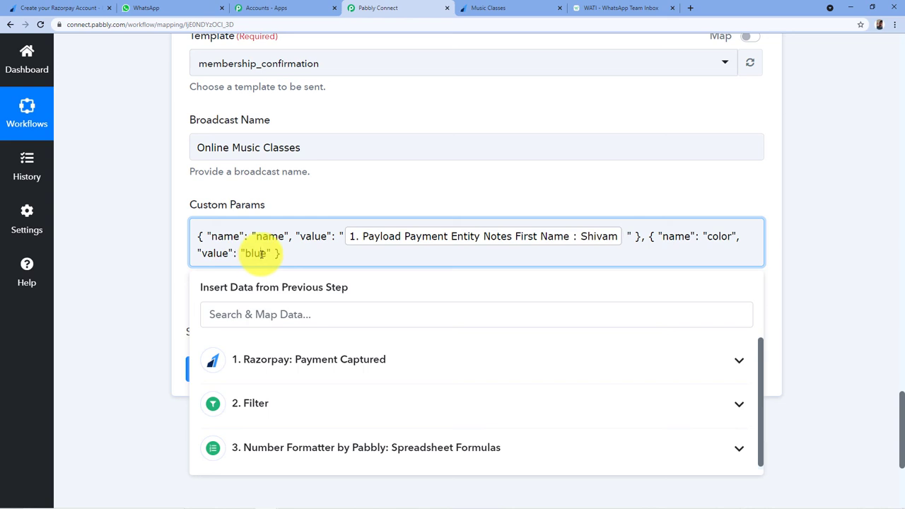
key(BackSpace)
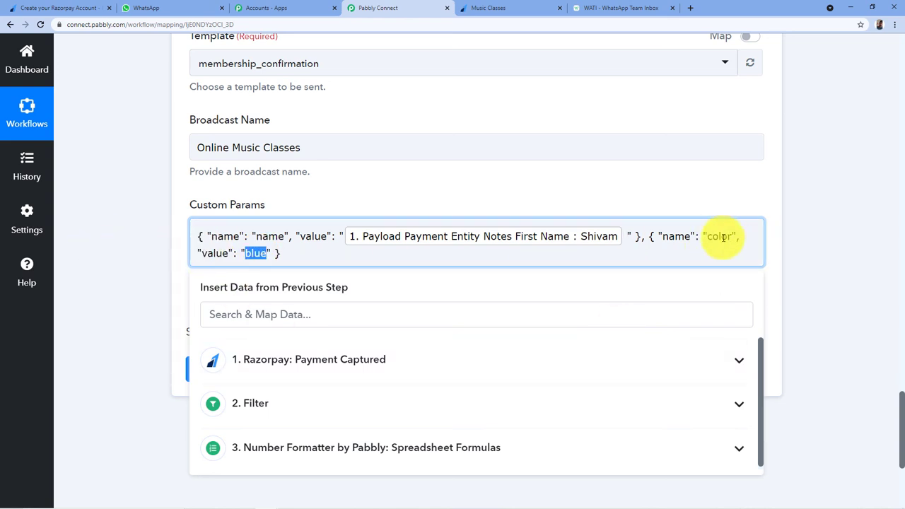
key(ctrl+z)
double_click(559, 258)
key(BackSpace)
double_click(617, 258)
key(BackSpace)
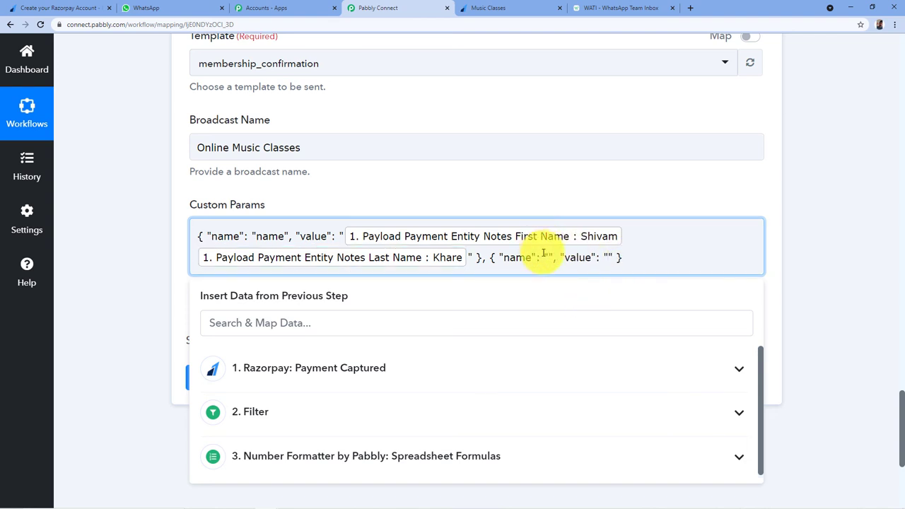
- Check the class variable in the WATI template and set the second parameter's name to class_name and value to Online Music Class
click(622, 8)
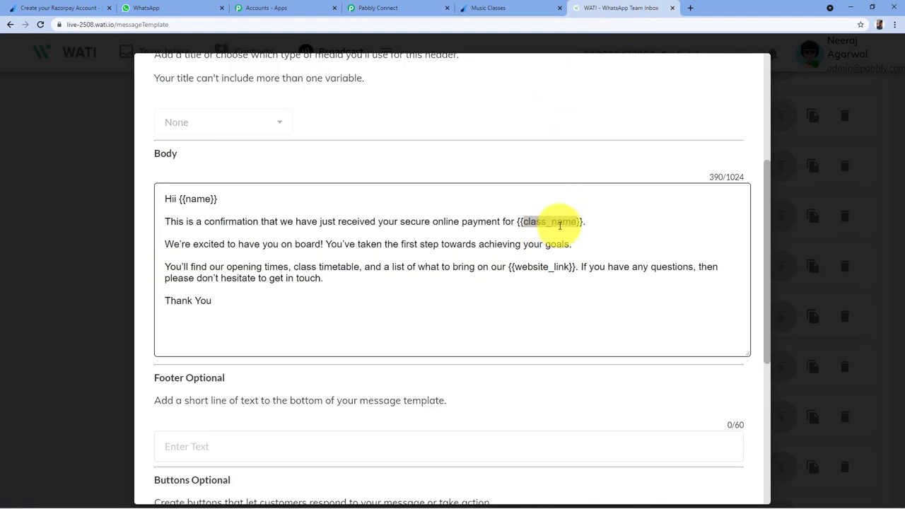
click(382, 8)
click(549, 257)
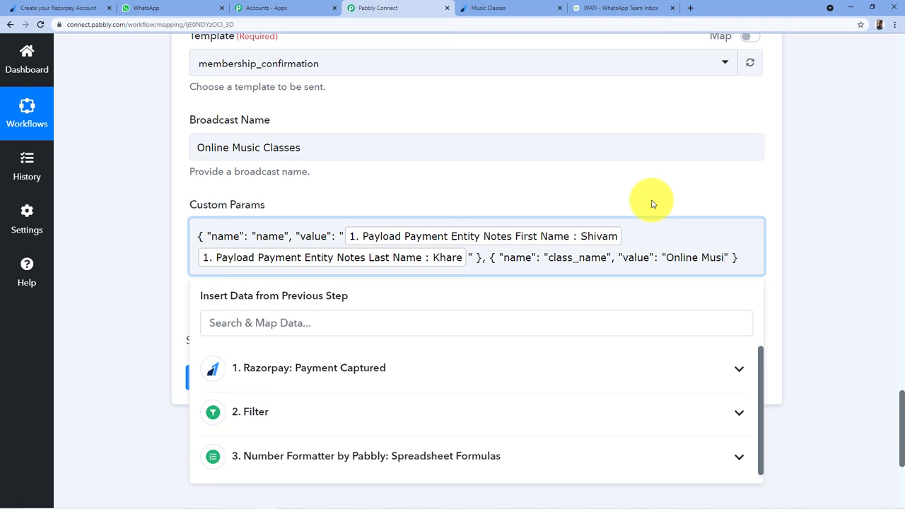
text(Class)
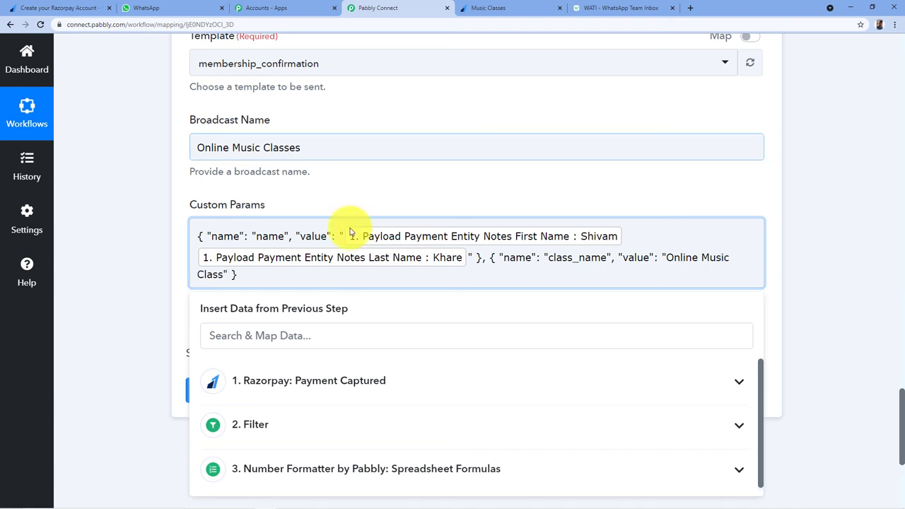
click(506, 177)
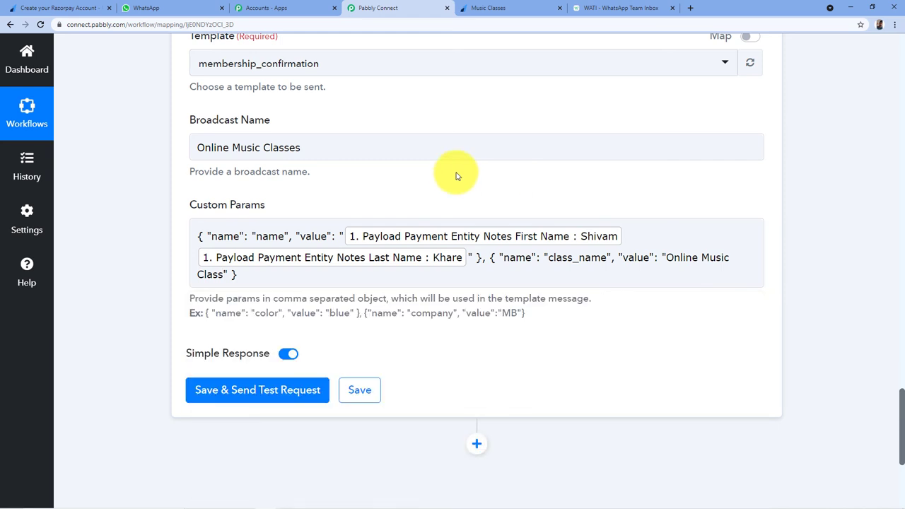
- Highlight website_link in the WATI template body and append a third sample parameter object to Custom Params in Pabbly Connect
click(638, 8)
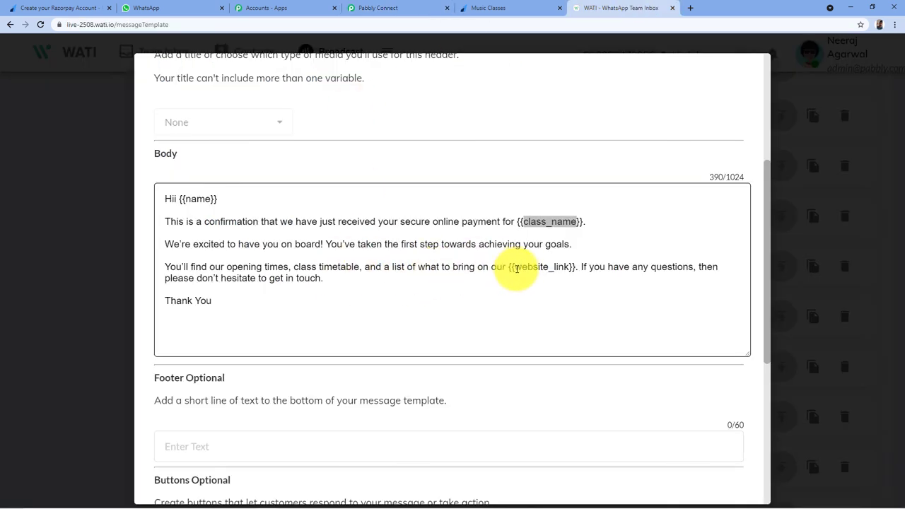
drag(517, 268, 565, 267)
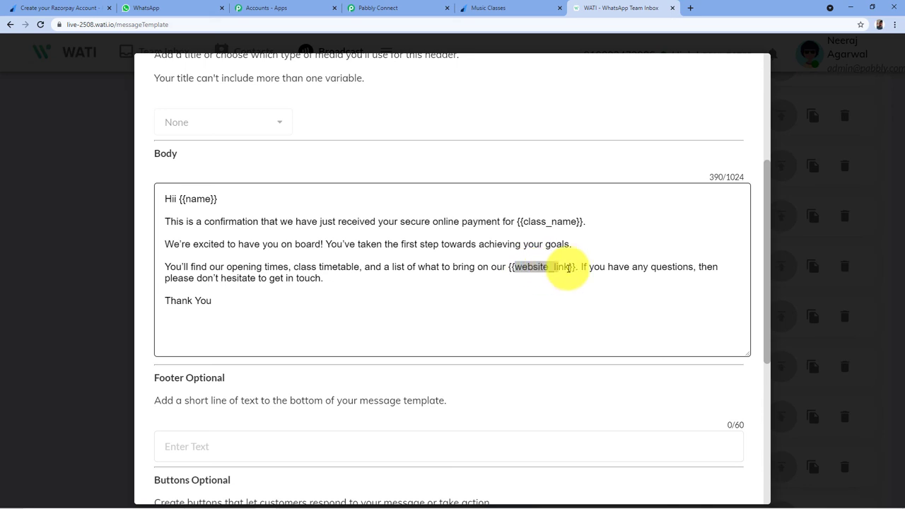
click(387, 8)
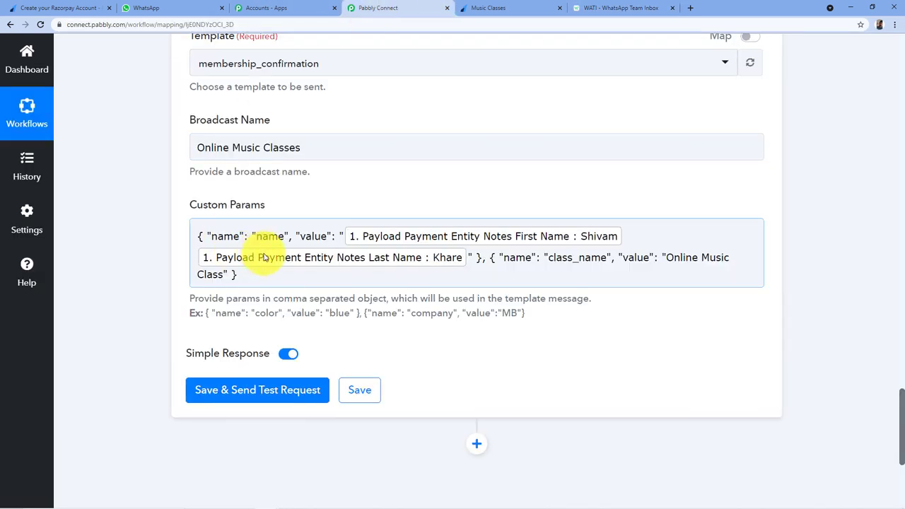
click(258, 273)
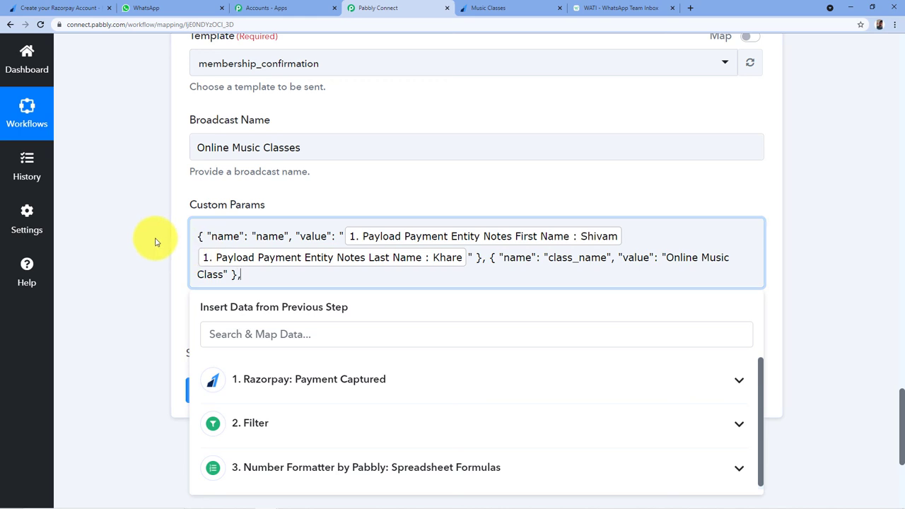
text({ "name": "color", "value": "blue" })
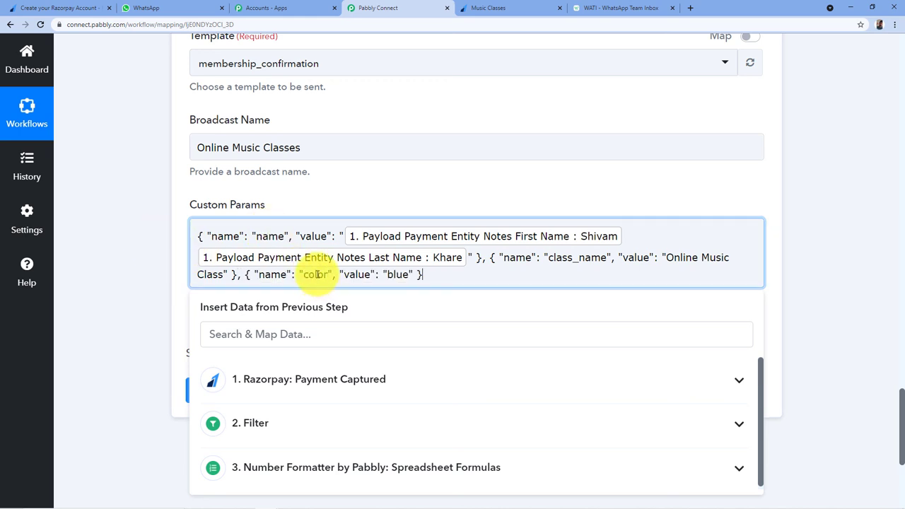
double_click(374, 274)
key(BackSpace)
click(303, 274)
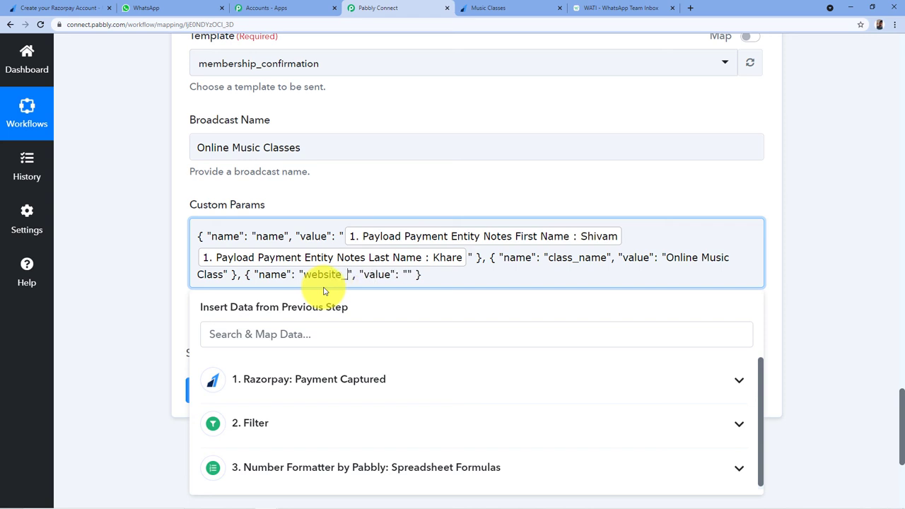
click(606, 8)
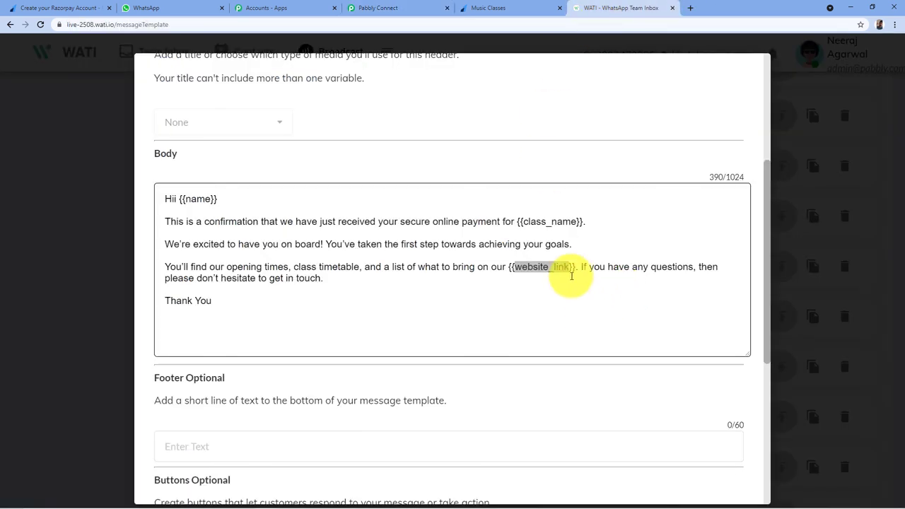
click(404, 8)
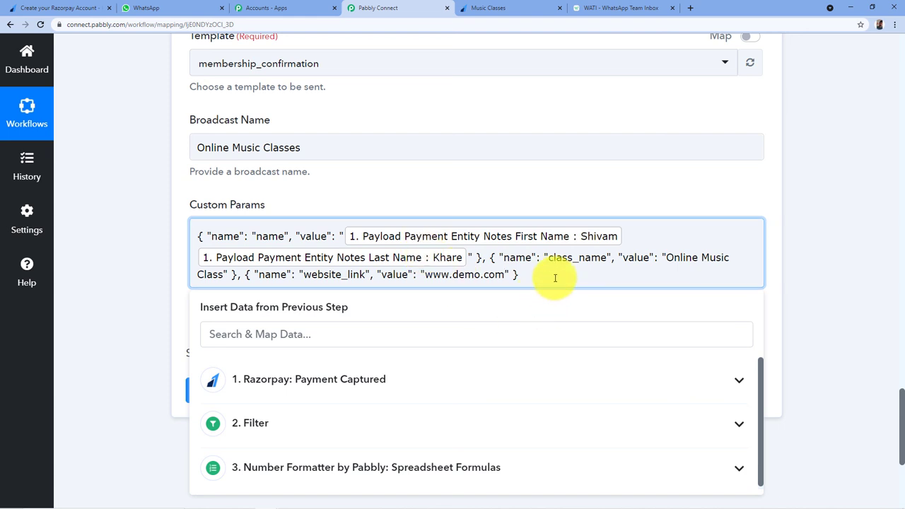
click(517, 217)
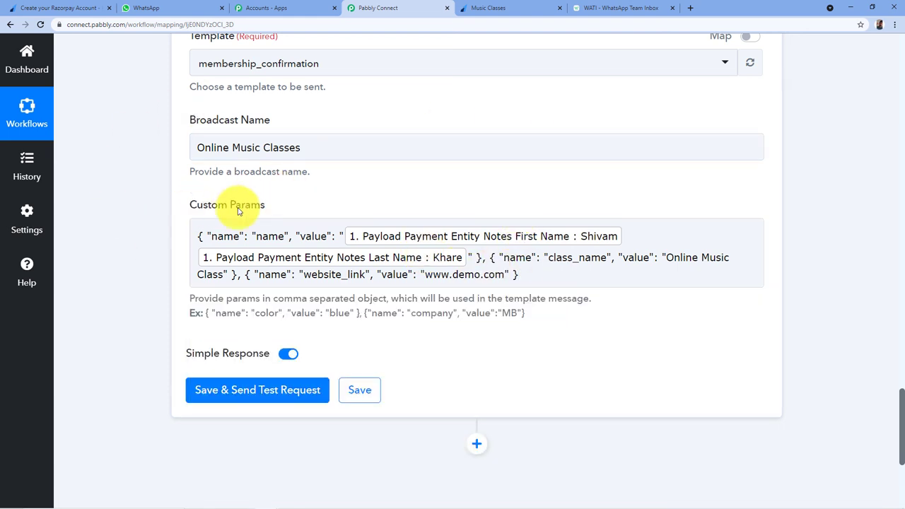
- Recheck the name variable in the WATI template, return to Pabbly Connect, and save and send the test request
click(602, 5)
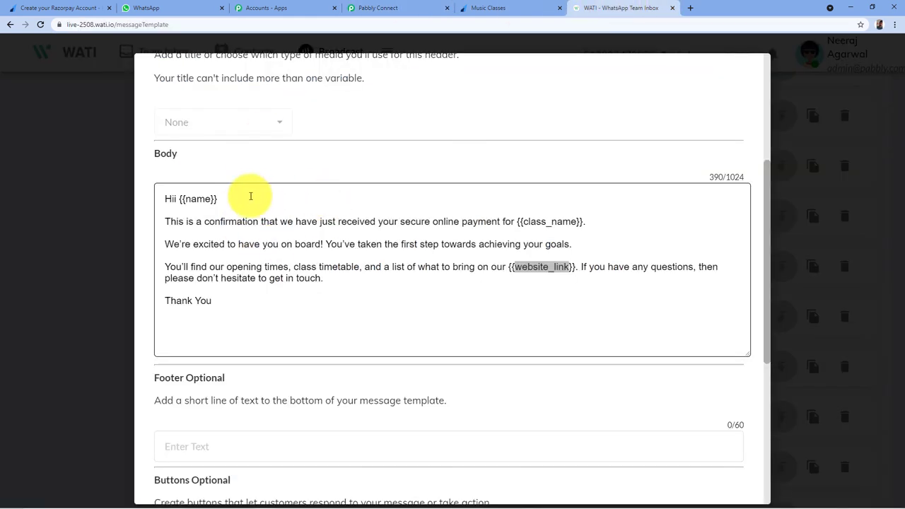
drag(186, 199, 210, 200)
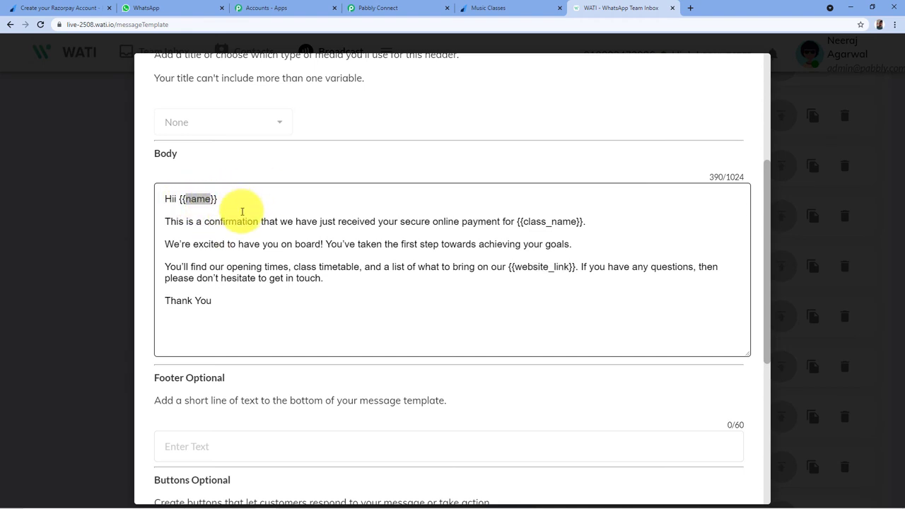
click(395, 8)
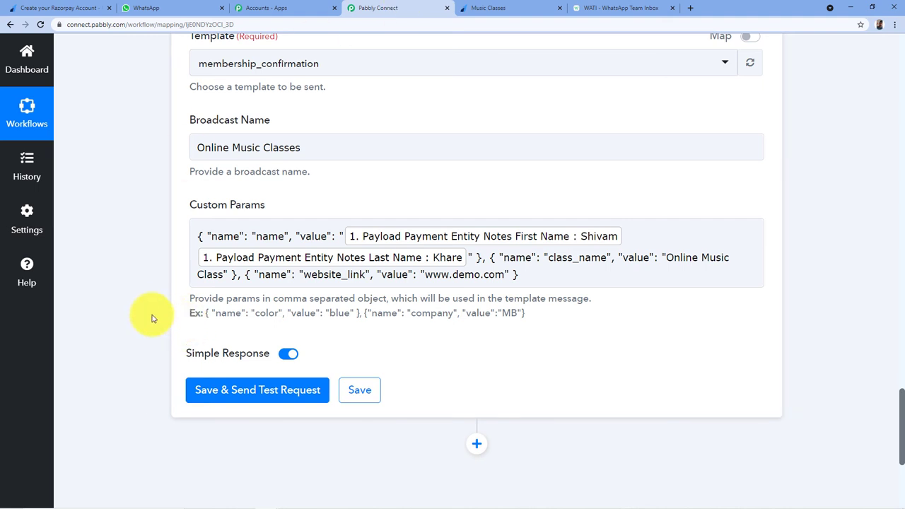
scroll(150, 318, down, 2)
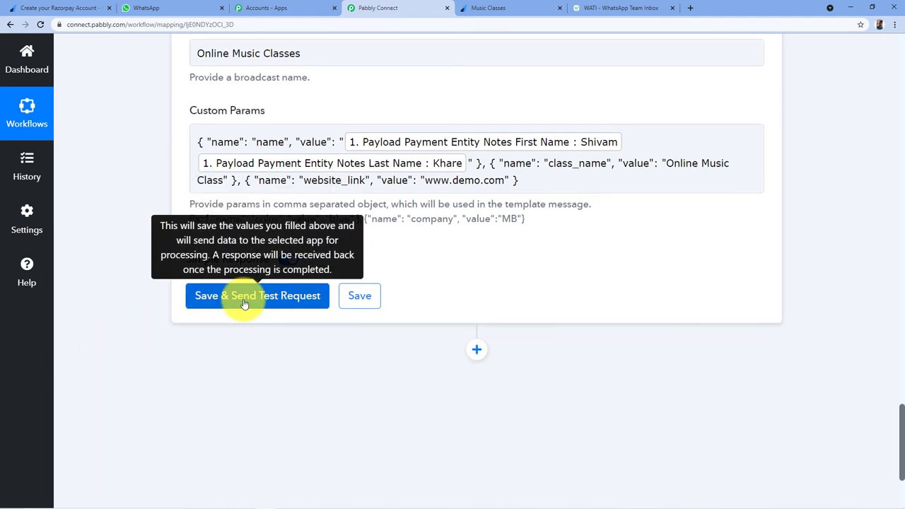
click(243, 302)
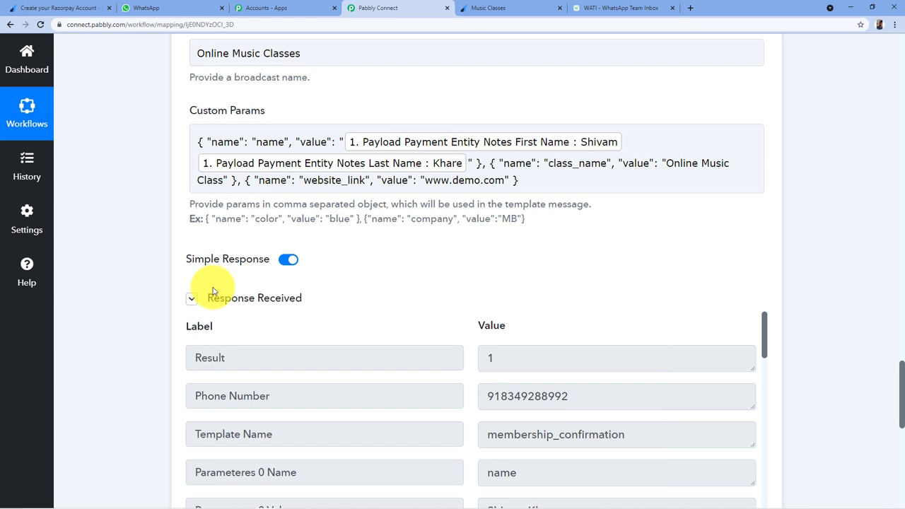
- Review the response received from WATI and highlight the recipient's phone number
scroll(214, 290, down, 2)
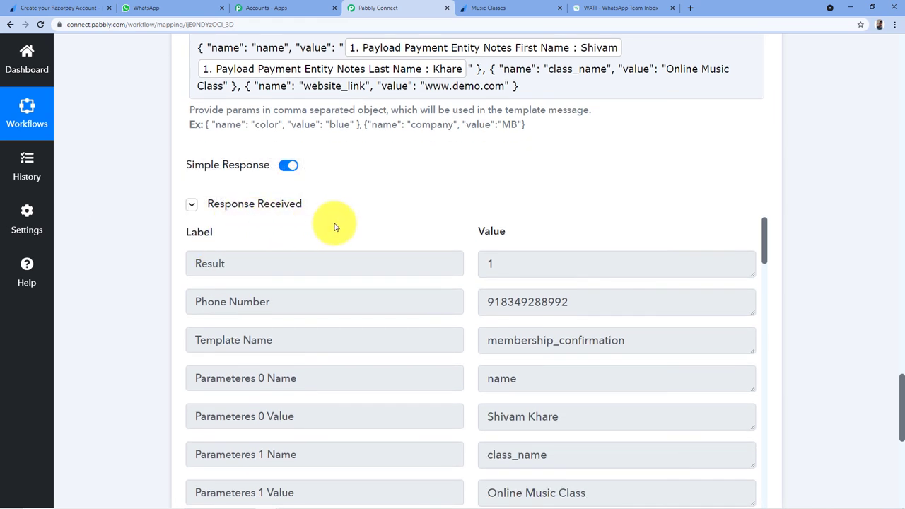
scroll(482, 210, down, 1)
drag(485, 254, 596, 256)
click(591, 260)
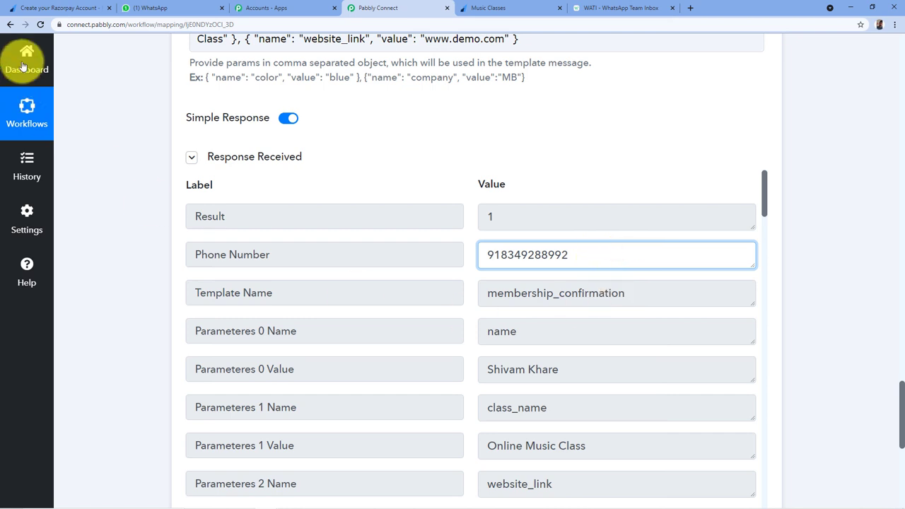
- Switch to WhatsApp to read the confirmation message, and look at the Razorpay dashboard and the Music Classes payment page
click(182, 7)
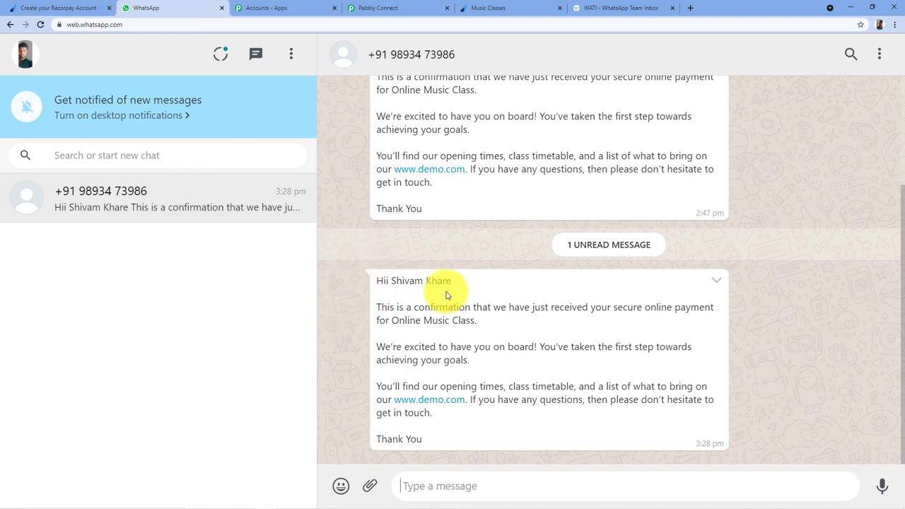
click(74, 8)
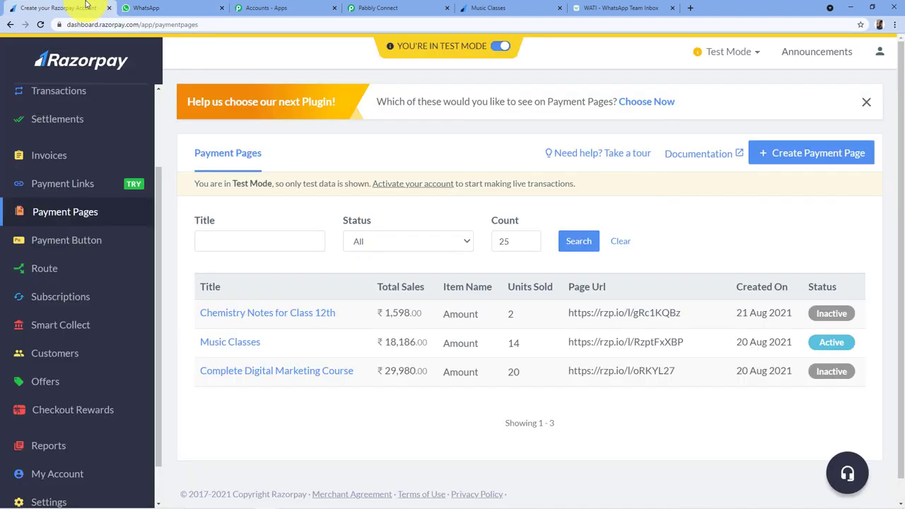
click(186, 6)
click(513, 7)
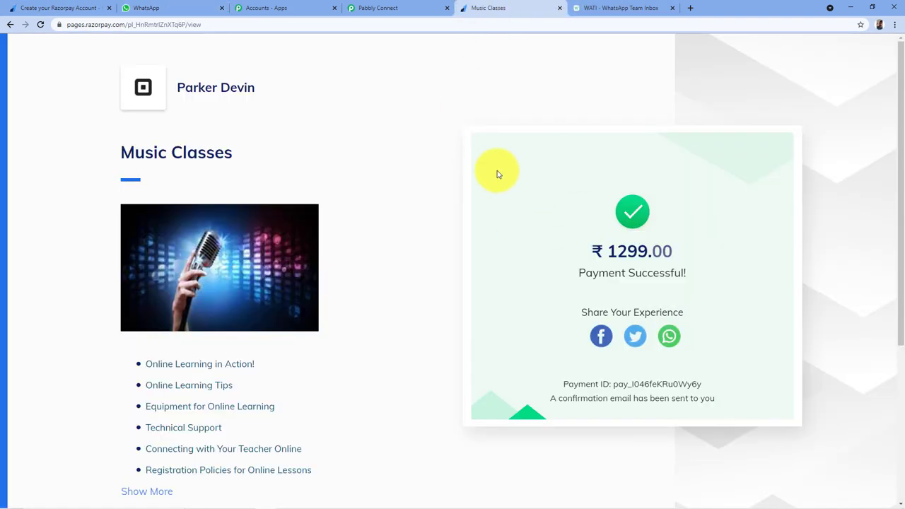
key(ctrl+2)
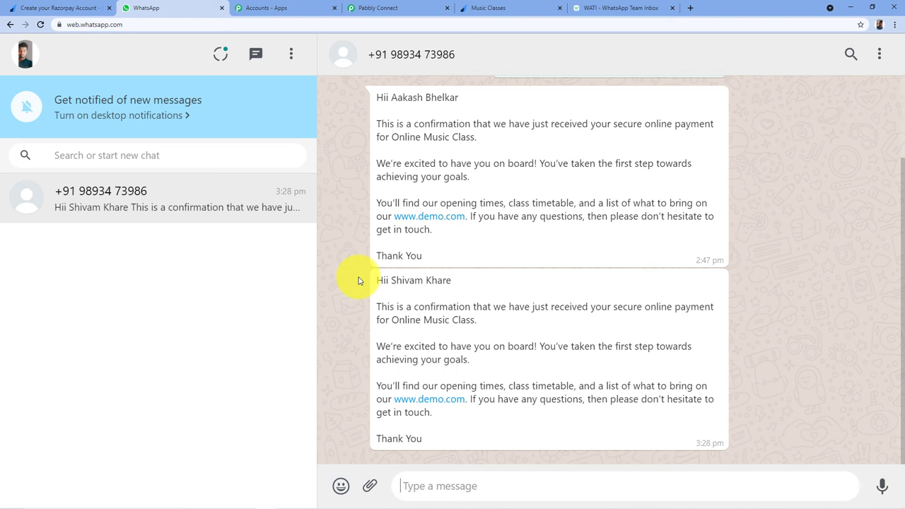
- Switch to the Music Classes payment page and reload it for a new Payment Details entry
click(501, 8)
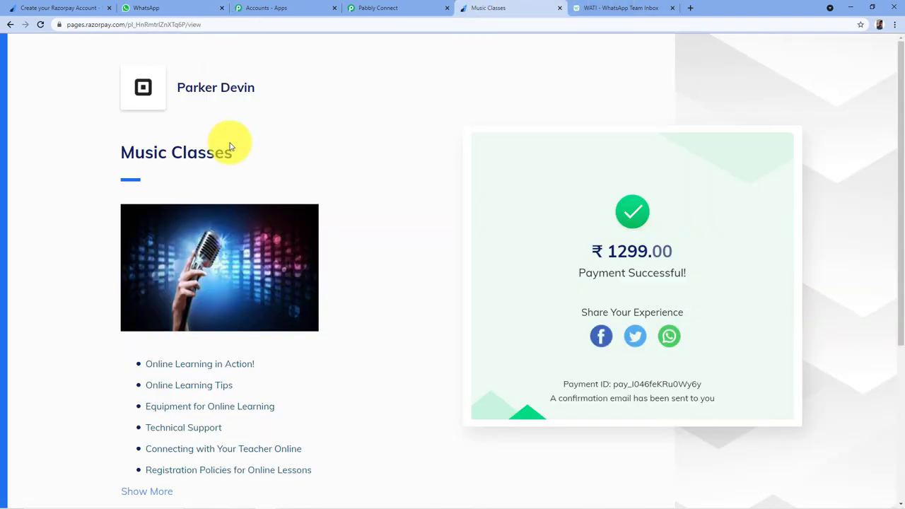
key(F5)
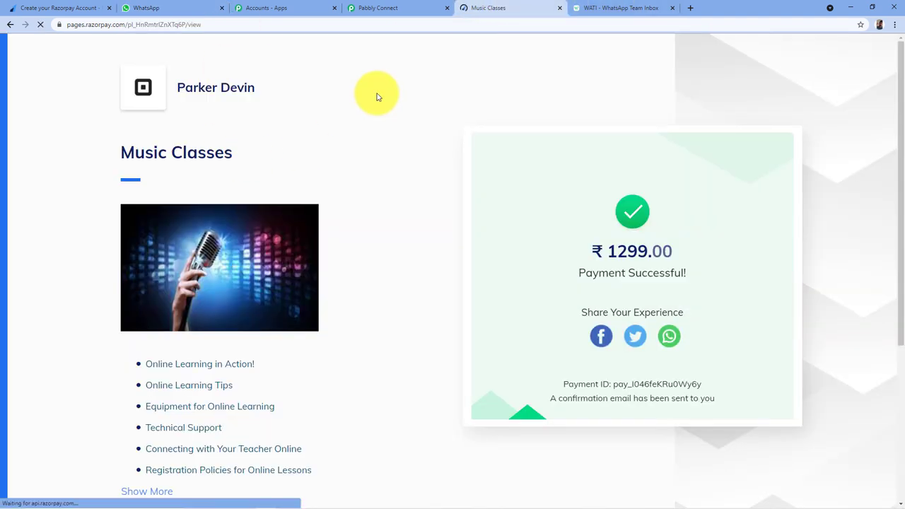
scroll(377, 106, down, 2)
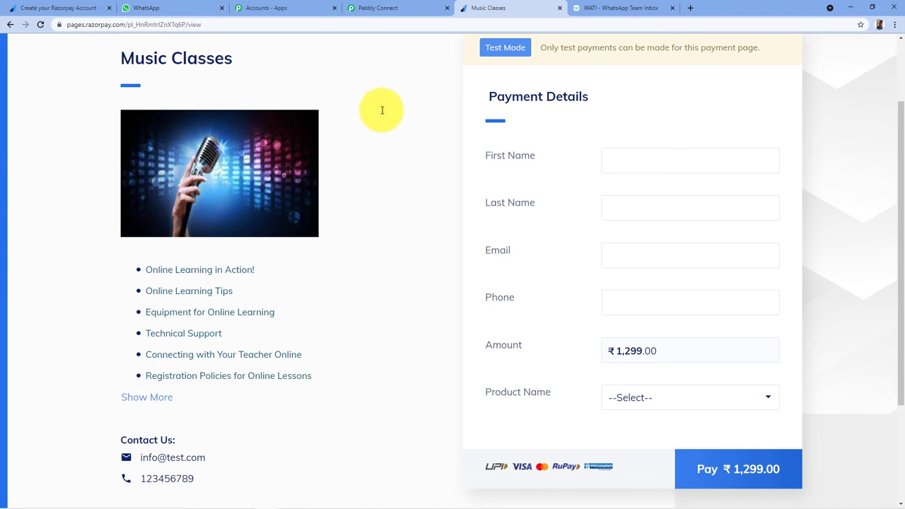
scroll(373, 152, down, 1)
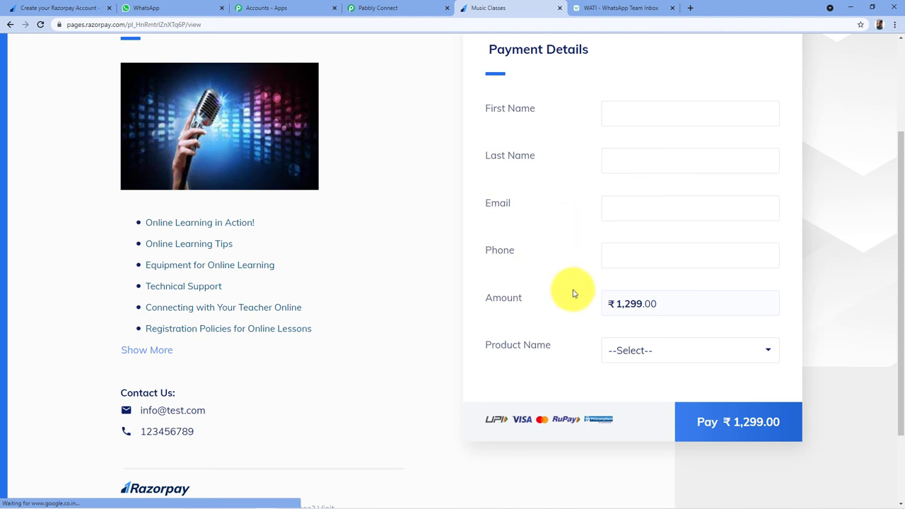
- Check the WhatsApp chat and fill the payment form with the customer's name, e-mail and phone, choosing Online Music Class as product
click(203, 7)
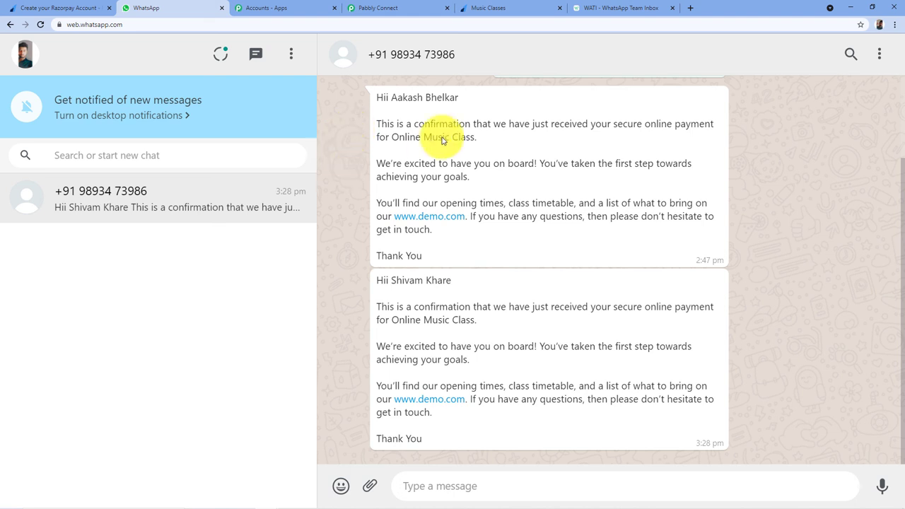
click(498, 8)
scroll(410, 138, up, 1)
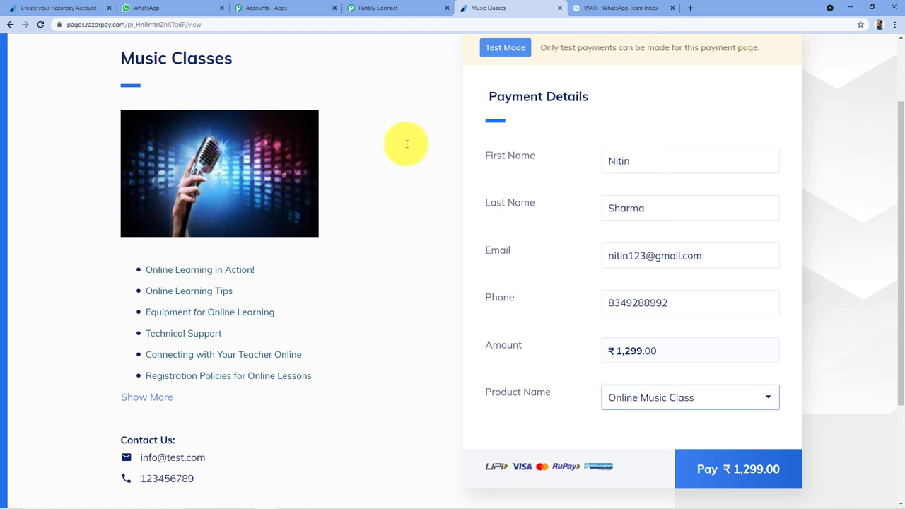
- Submit the filled Music Classes form for payment and choose Credit Card as the payment method
scroll(407, 144, down, 1)
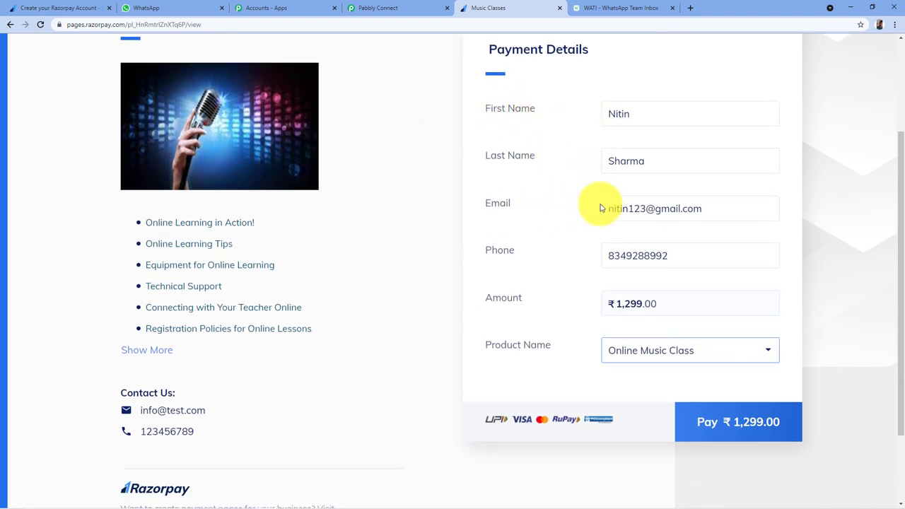
scroll(620, 283, down, 1)
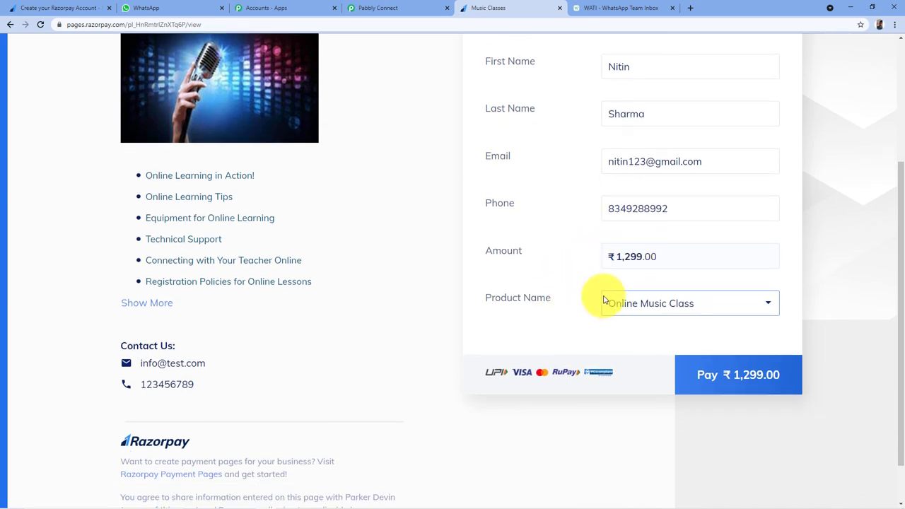
click(721, 377)
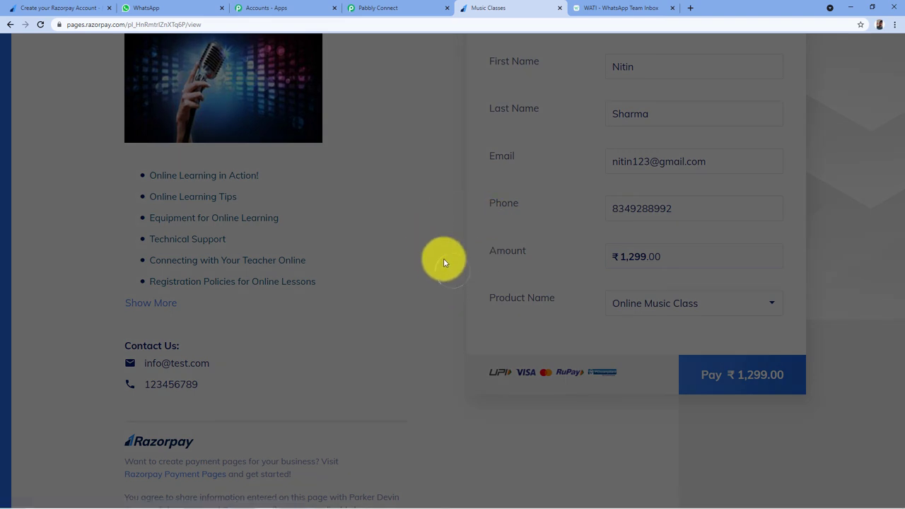
scroll(454, 255, down, 3)
scroll(453, 256, down, 2)
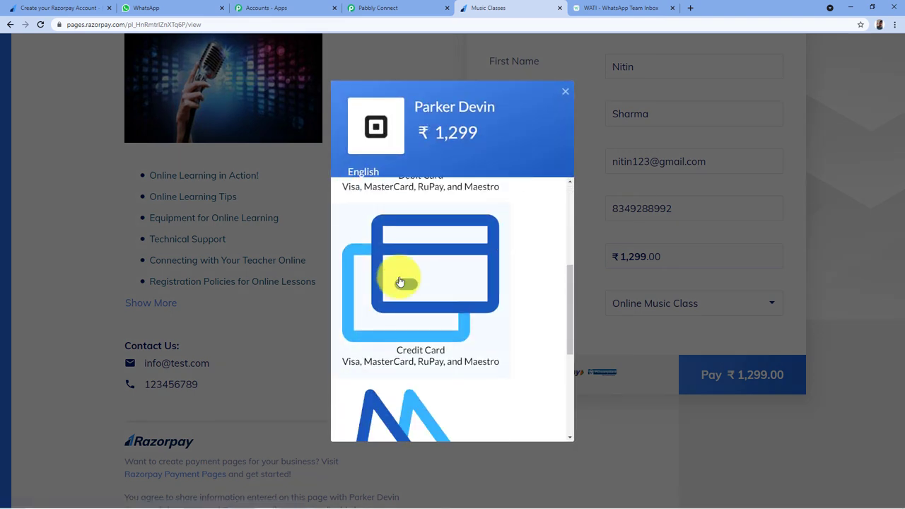
click(397, 261)
- Fill in the new card's number, expiry date and card holder's name
click(385, 257)
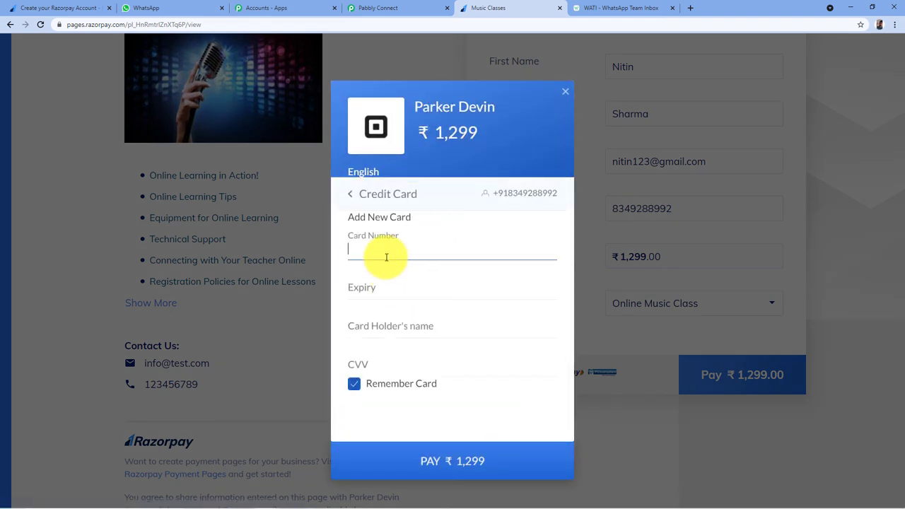
text(4111 1111 111)
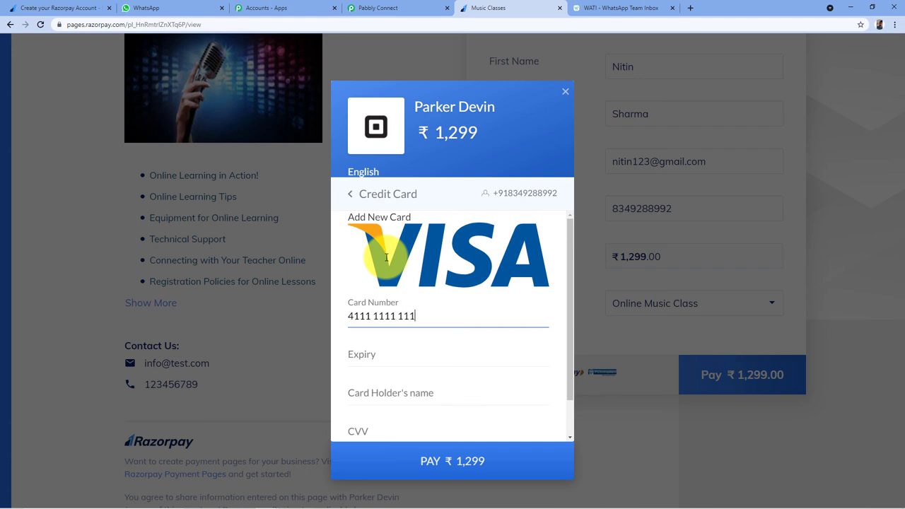
click(350, 195)
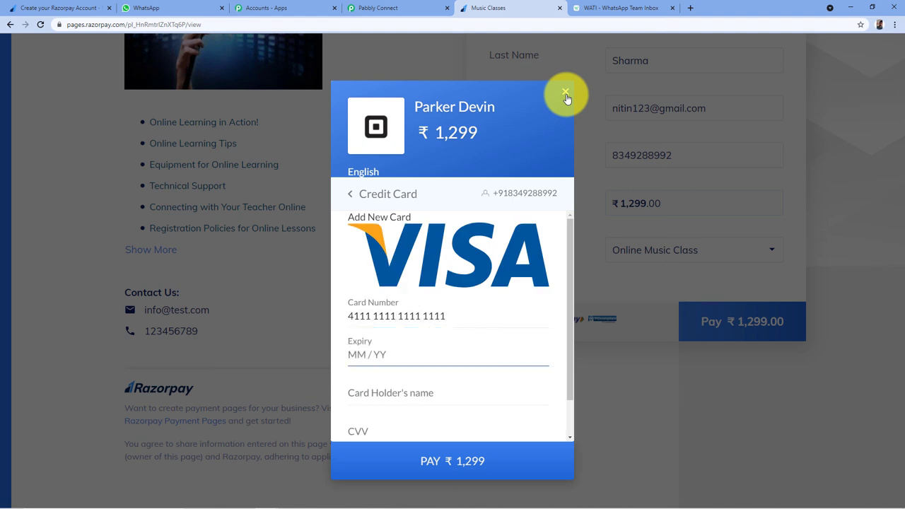
text(6)
key(Tab)
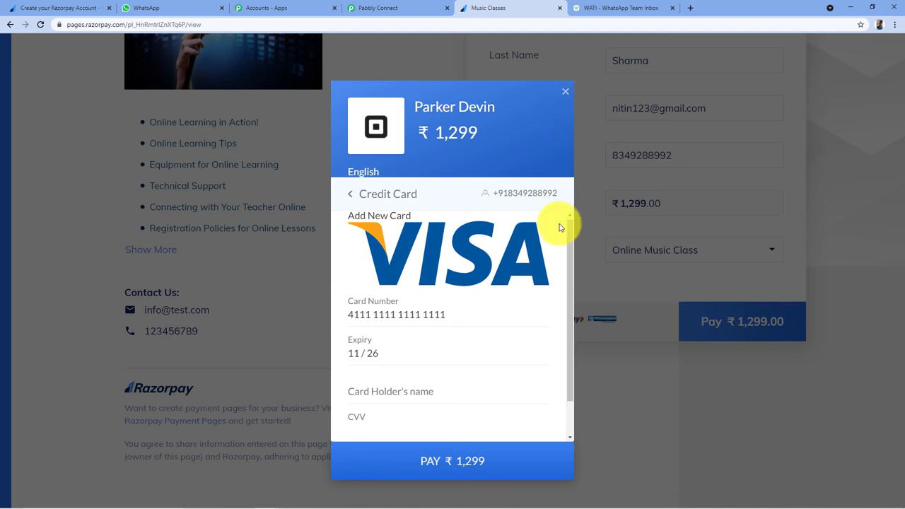
click(437, 378)
text(Nitin)
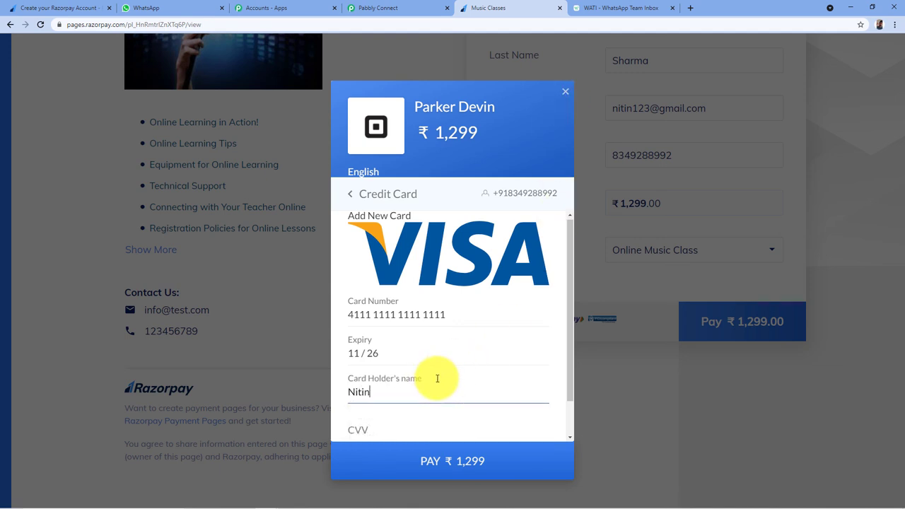
- Enter the card's CVV, turn off Remember Card and submit the ₹ 1,299 payment
scroll(436, 378, down, 1)
click(385, 377)
text(123)
click(353, 408)
click(405, 460)
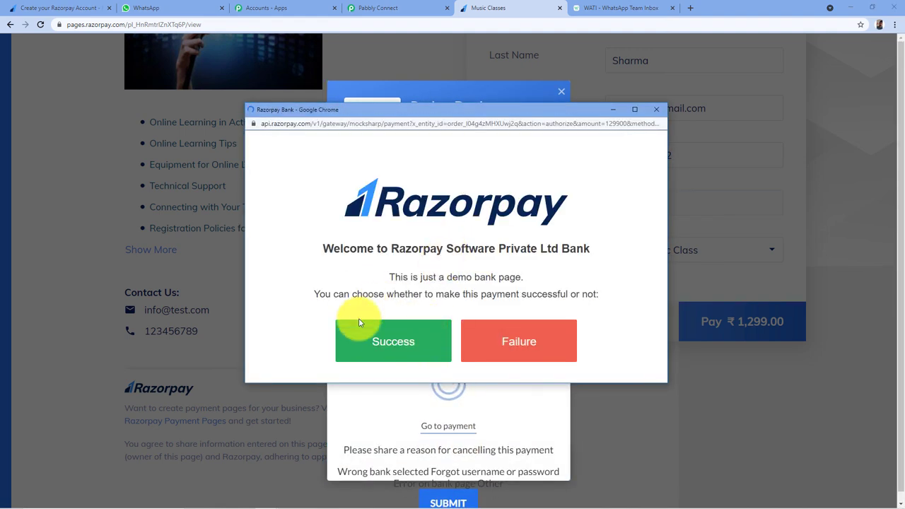
- Mark the payment as successful on the demo bank page and decline saving the card in the browser
click(390, 341)
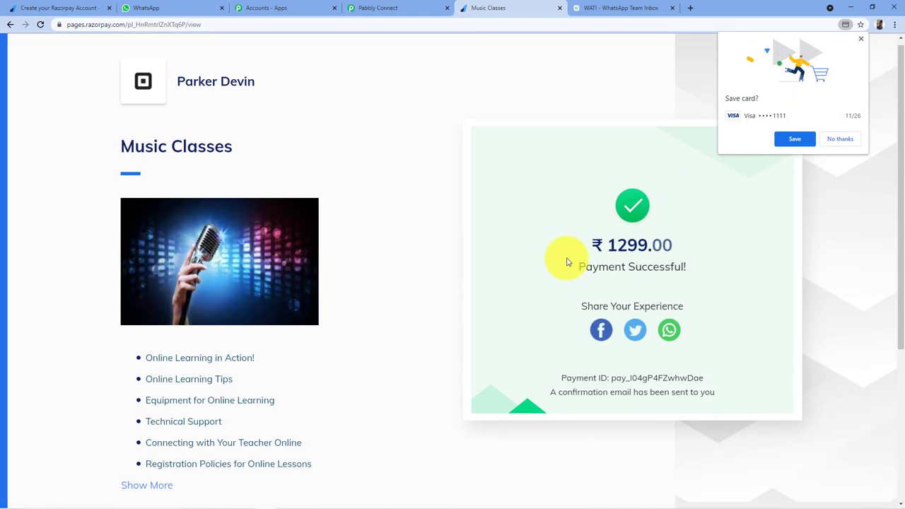
click(840, 139)
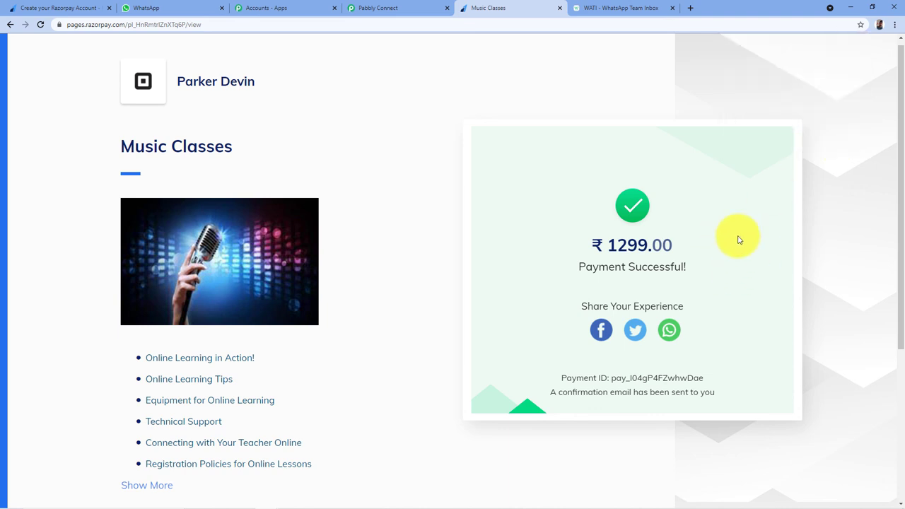
scroll(738, 240, down, 1)
scroll(700, 201, up, 1)
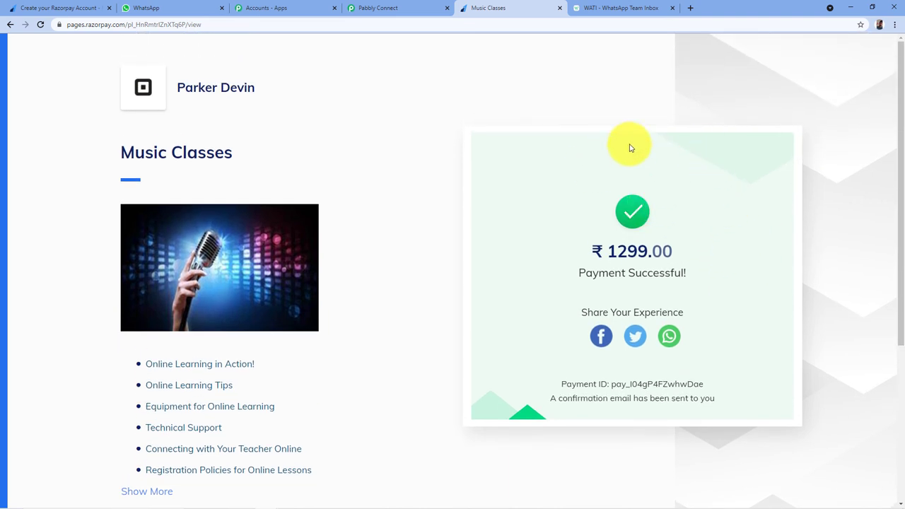
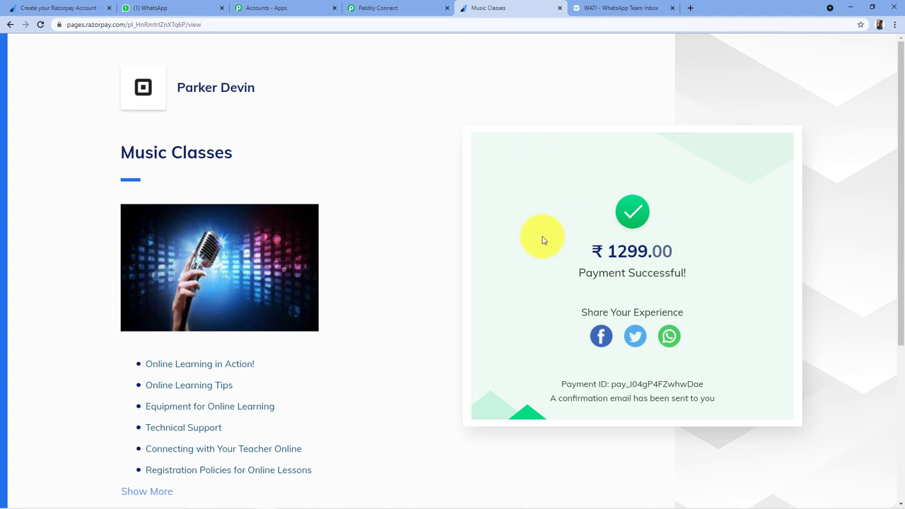
- Switch to WhatsApp to read the new confirmation message and compare it with the Music Classes payment page
click(188, 8)
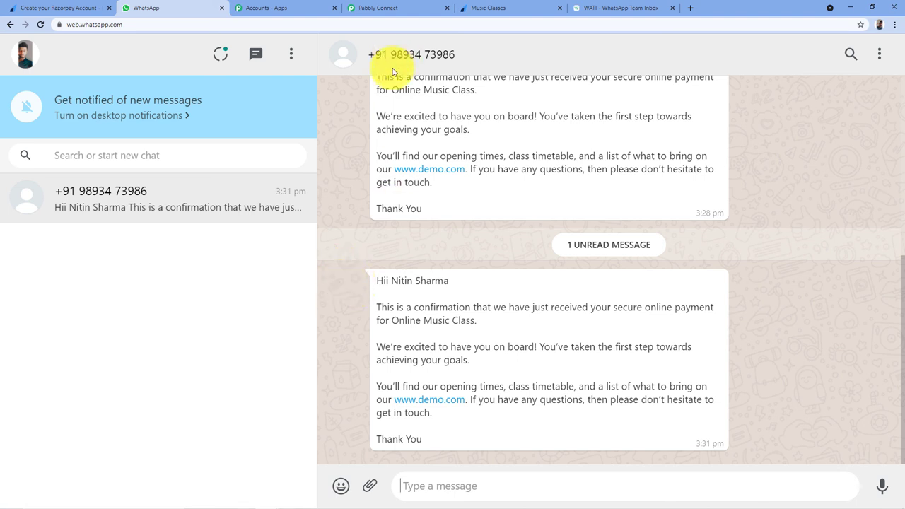
click(503, 9)
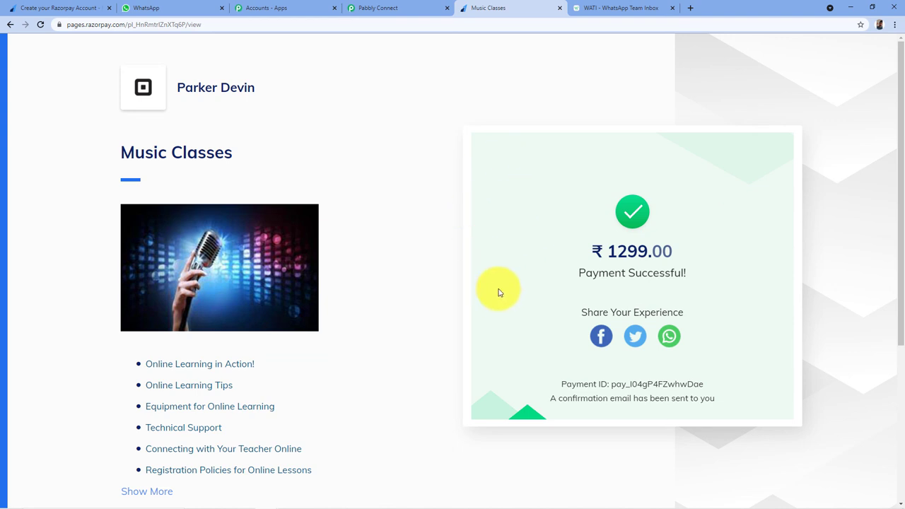
click(196, 8)
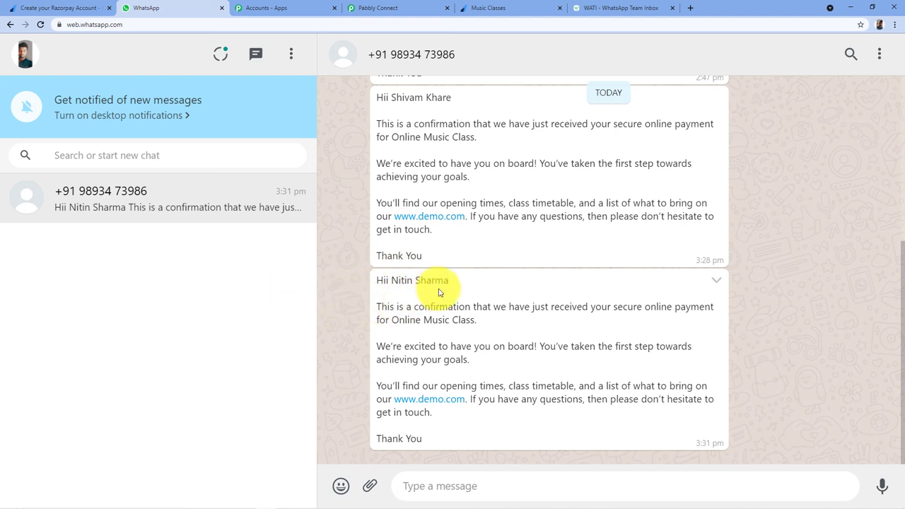
click(521, 8)
click(127, 8)
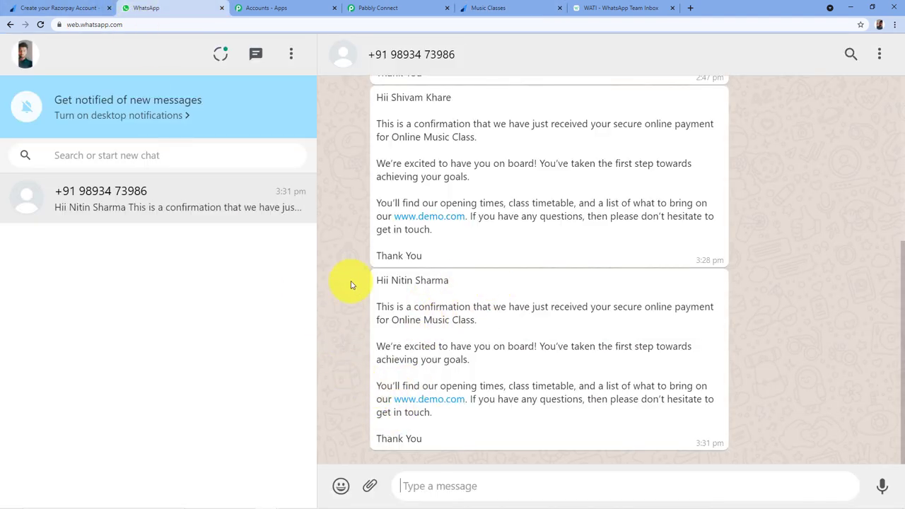
- Switch to Pabbly Connect and collapse the WATI, Number Formatter and Razorpay steps of the workflow
click(399, 8)
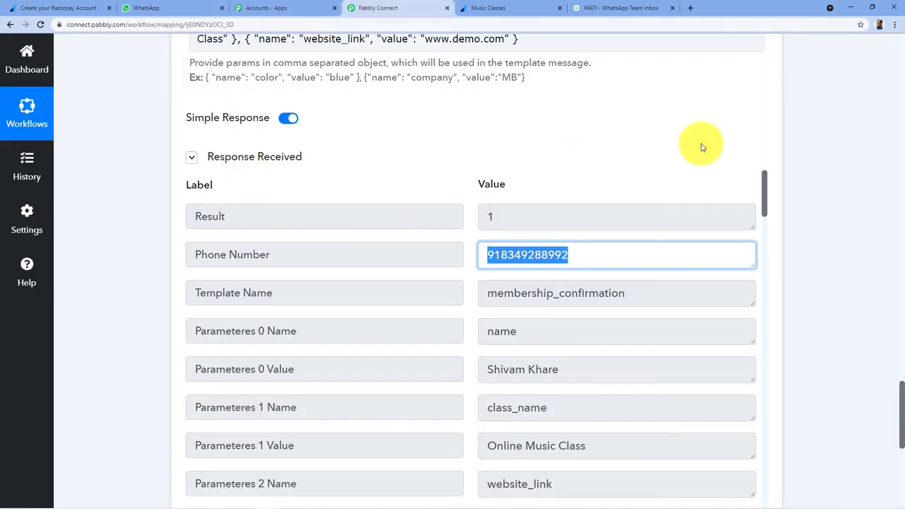
scroll(721, 153, up, 10)
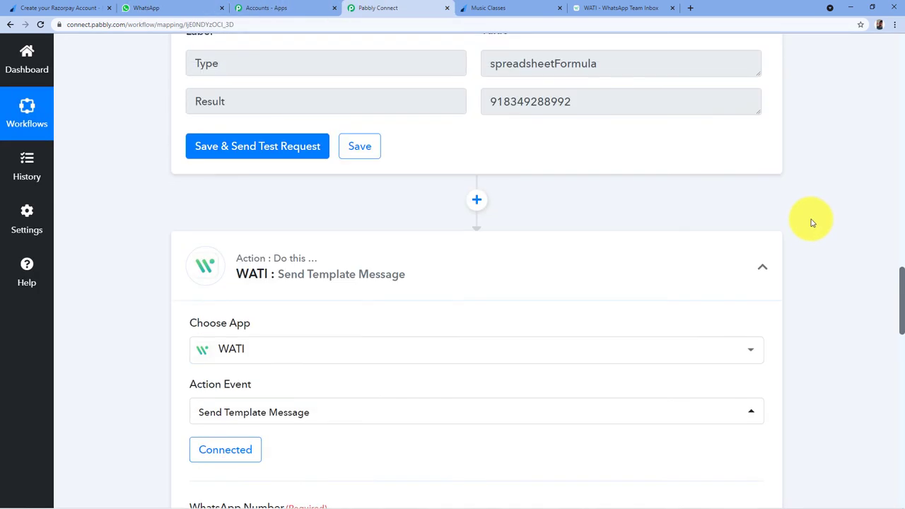
click(762, 267)
scroll(811, 226, up, 10)
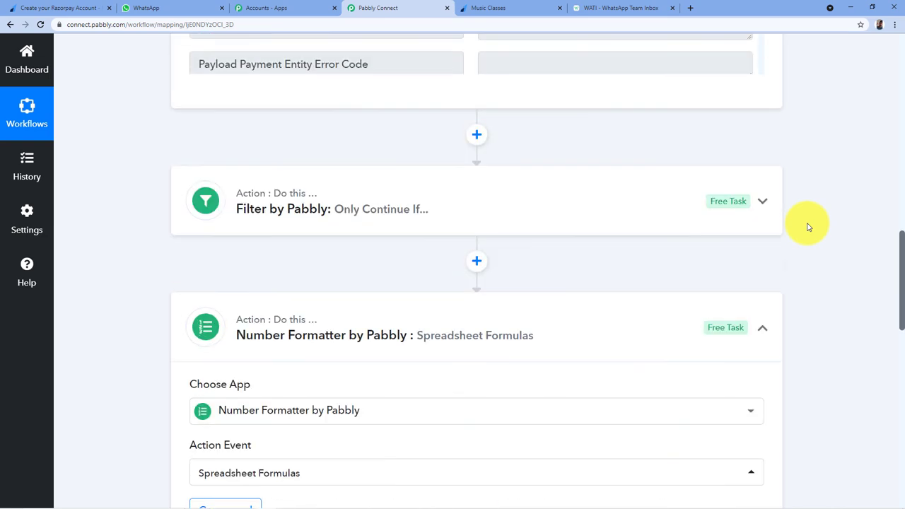
click(760, 329)
scroll(794, 249, up, 10)
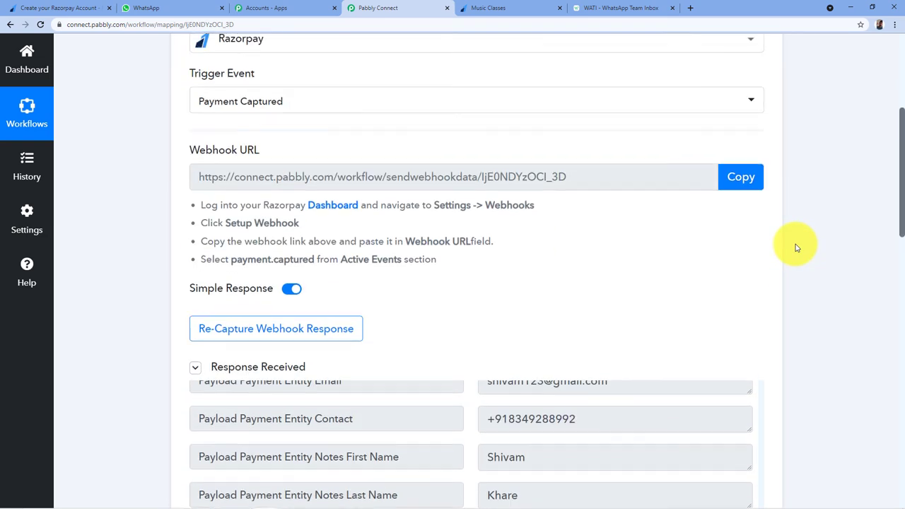
scroll(792, 241, up, 5)
click(762, 182)
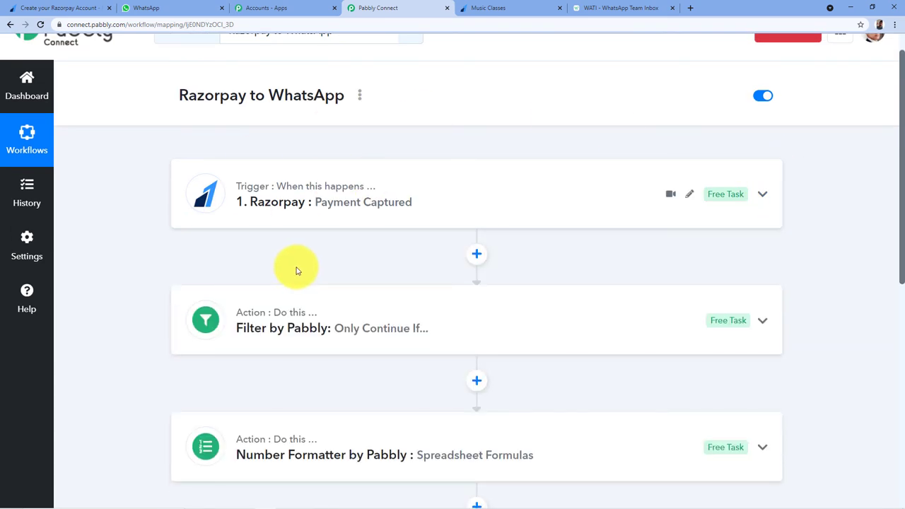
- Review the workflow's sequence of steps and examine the Filter by Pabbly condition, leaving that step collapsed
scroll(300, 254, down, 1)
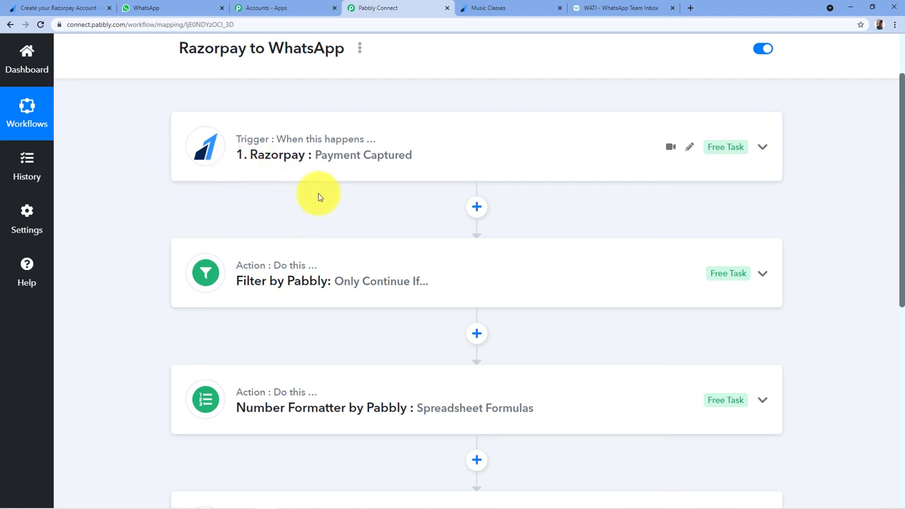
scroll(386, 192, down, 1)
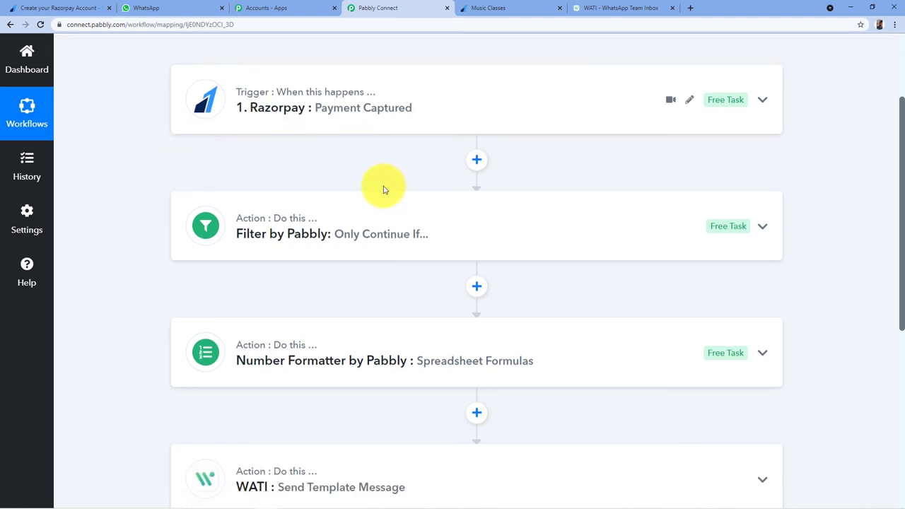
scroll(340, 169, down, 1)
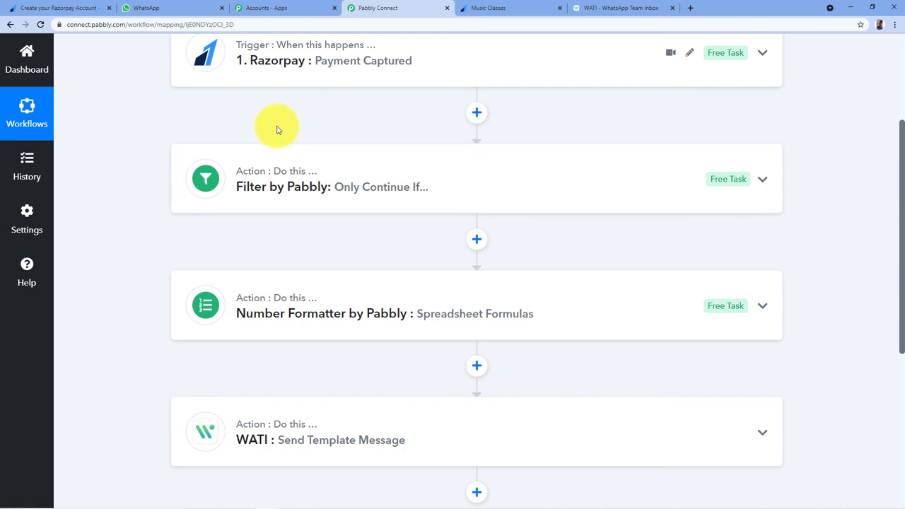
scroll(301, 115, down, 1)
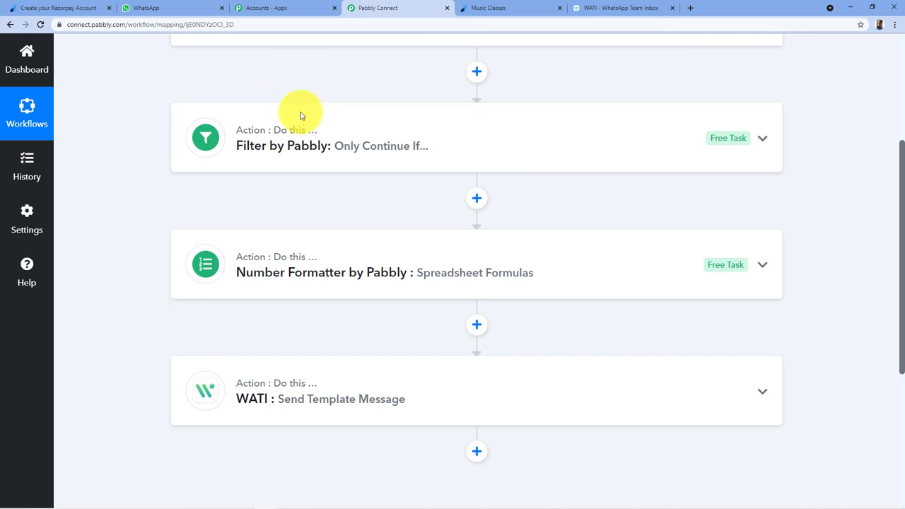
scroll(309, 95, up, 1)
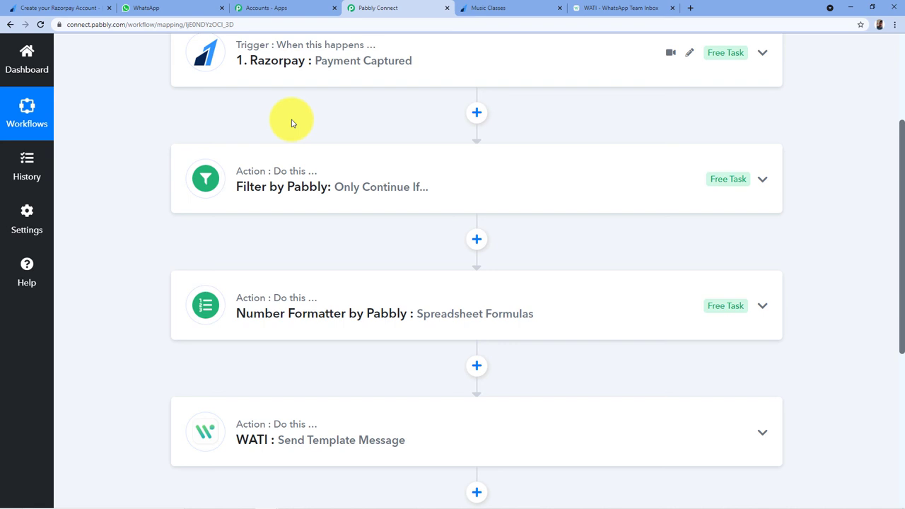
click(343, 170)
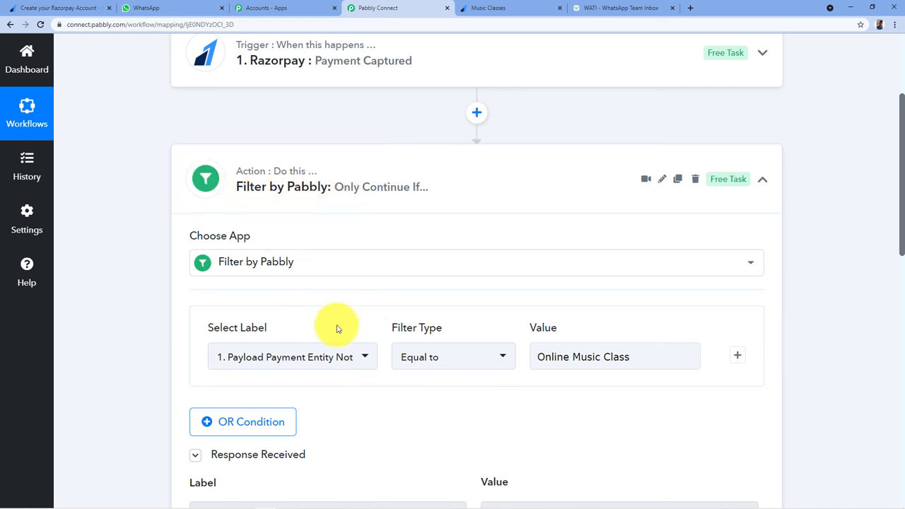
mouse_move(424, 185)
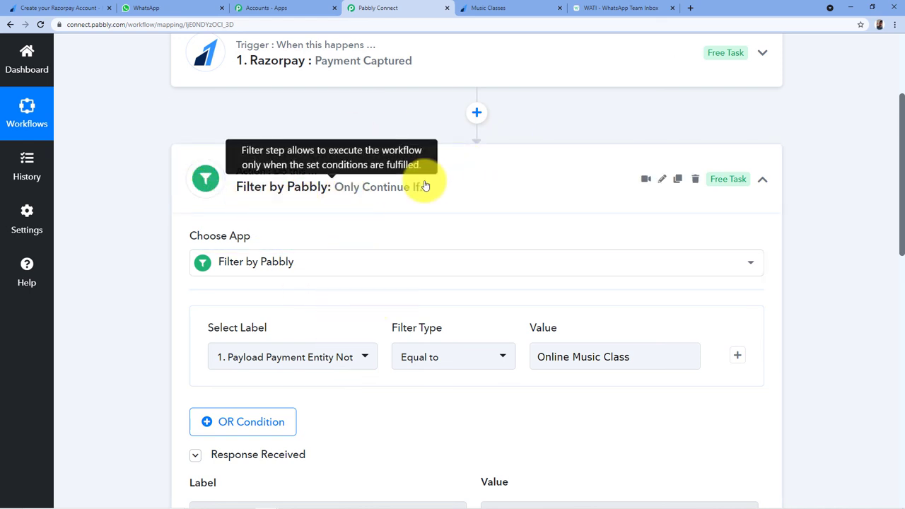
click(369, 181)
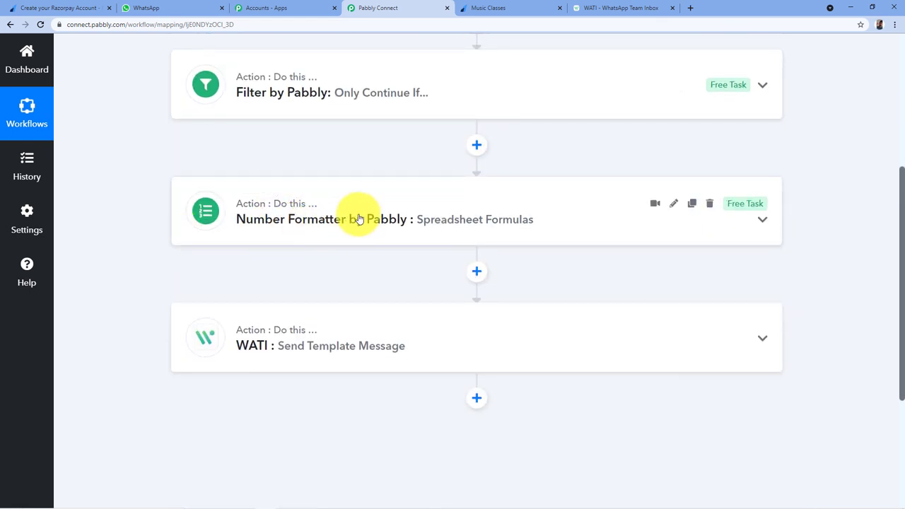
- Examine the Number Formatter's SUBSTITUTE formula, collapse that step and look over the whole workflow again
click(357, 214)
scroll(370, 195, down, 1)
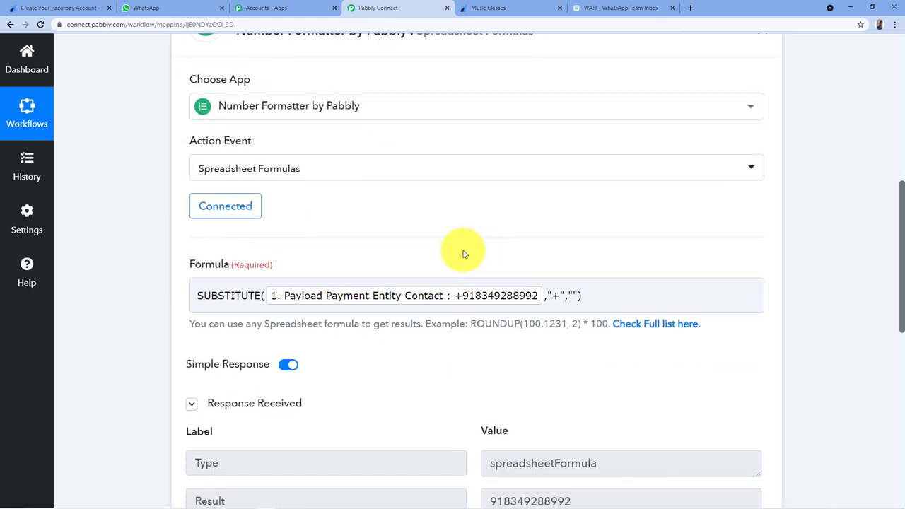
click(435, 300)
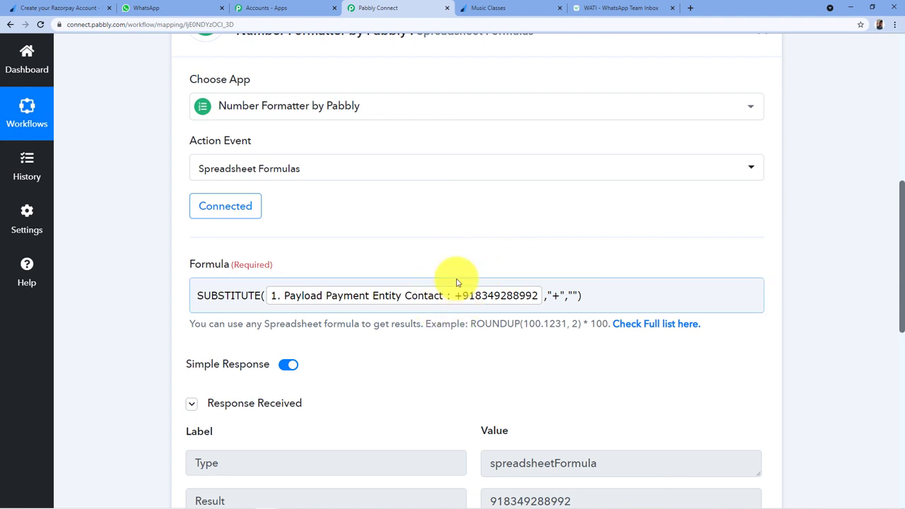
scroll(469, 299, up, 2)
click(408, 185)
scroll(412, 134, down, 1)
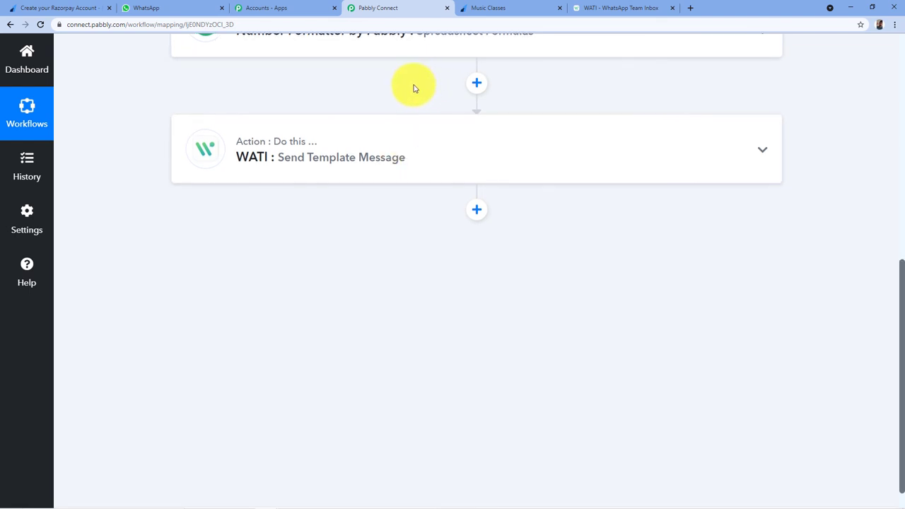
scroll(367, 141, up, 1)
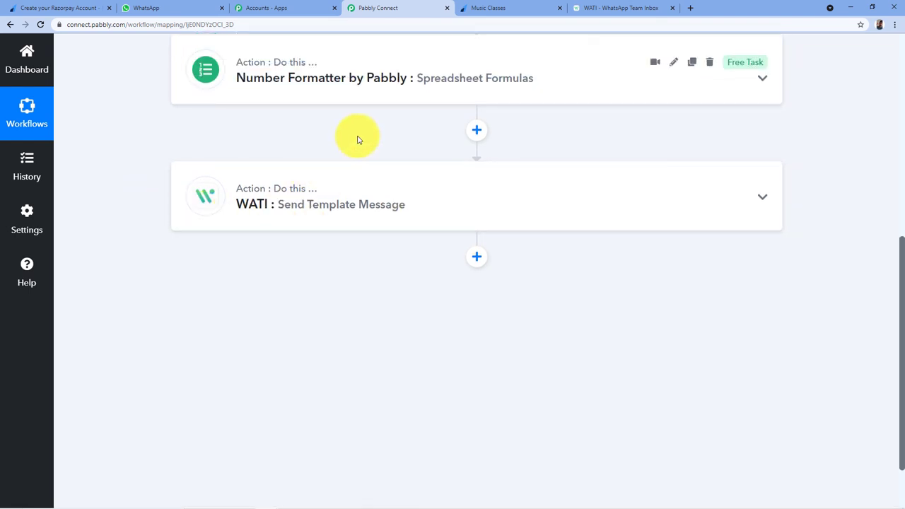
scroll(357, 139, up, 6)
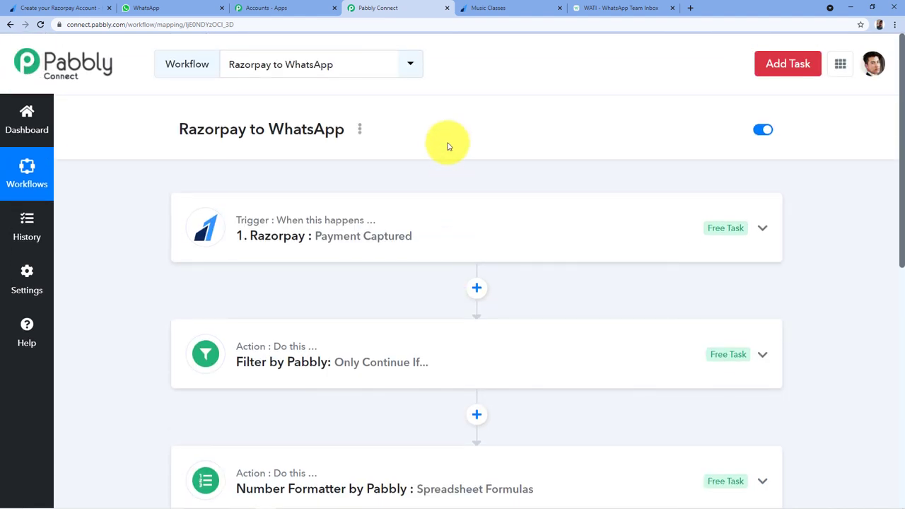